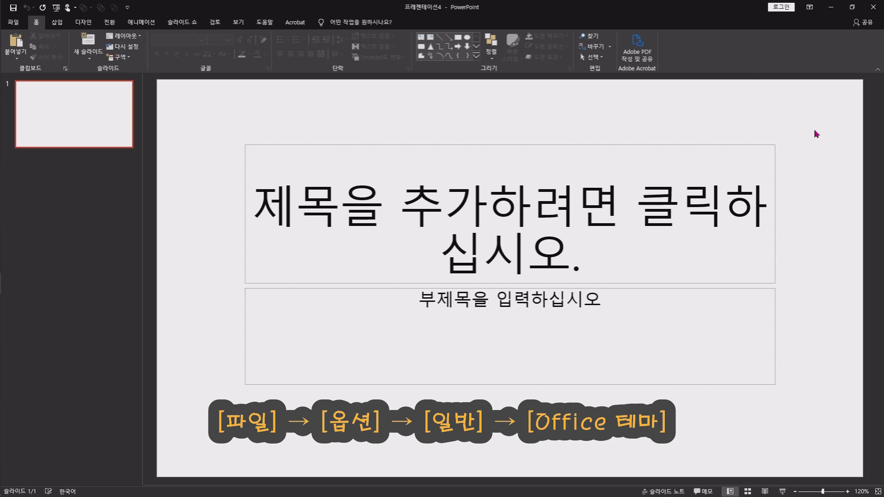
# Set the Office theme to White (흰색) in the program's general options
pyautogui.click(13, 22)
pyautogui.click(24, 481)
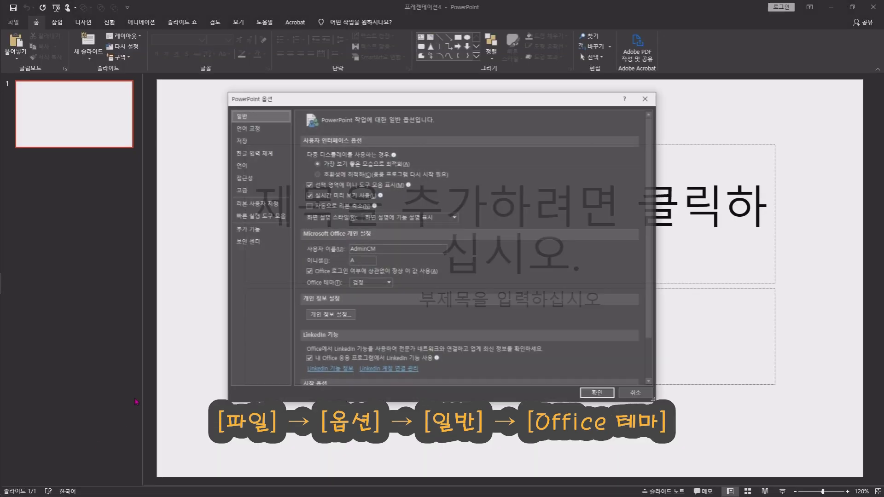
pyautogui.click(388, 283)
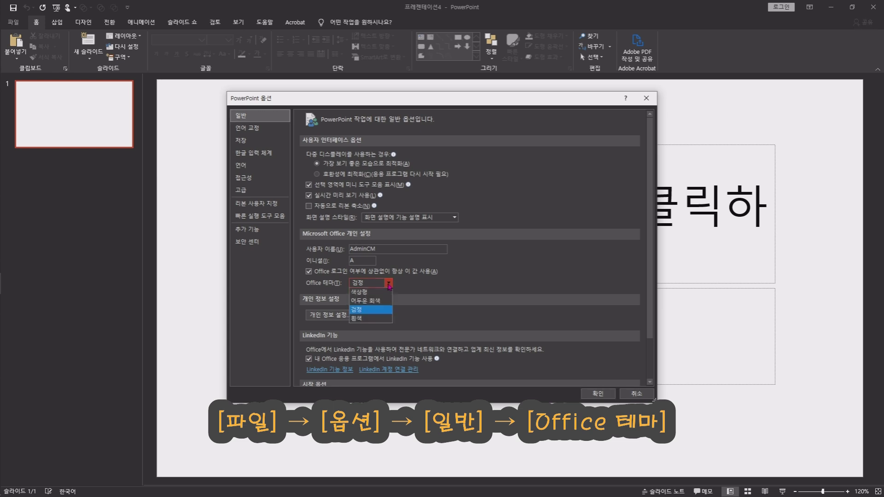
pyautogui.click(377, 319)
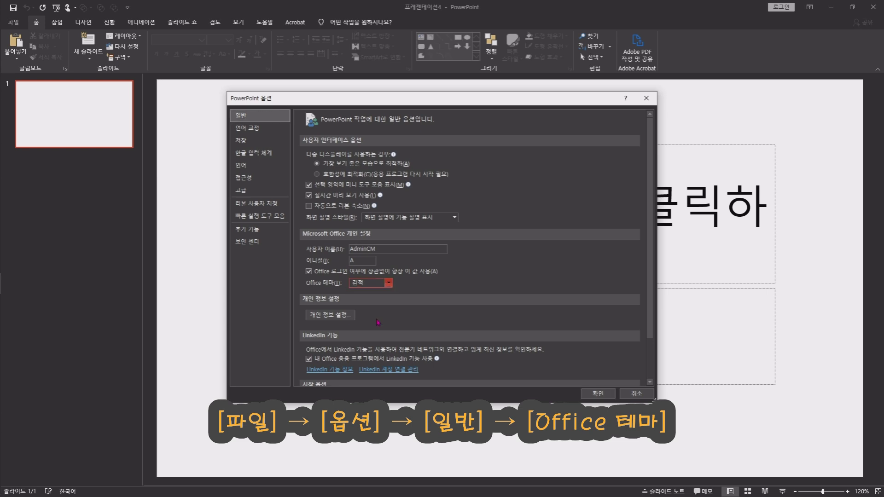
pyautogui.click(603, 395)
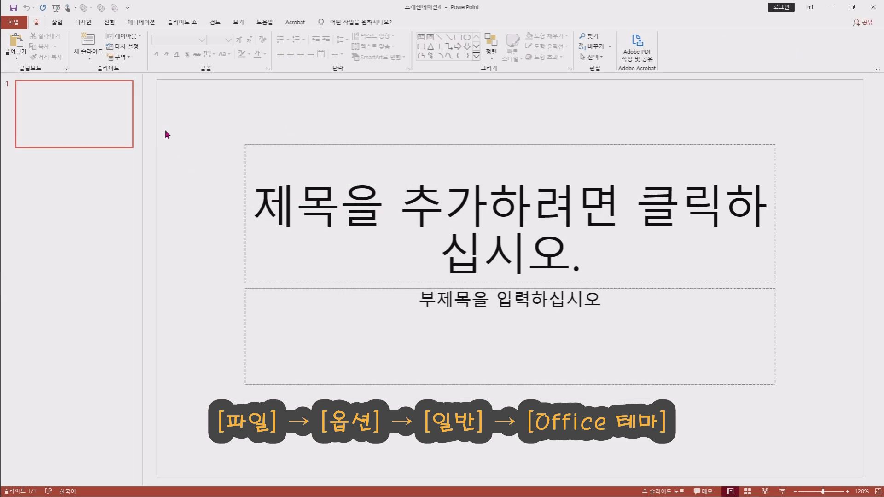
# Set the Office theme to Dark Gray (어두운 회색) in the general options
pyautogui.click(22, 27)
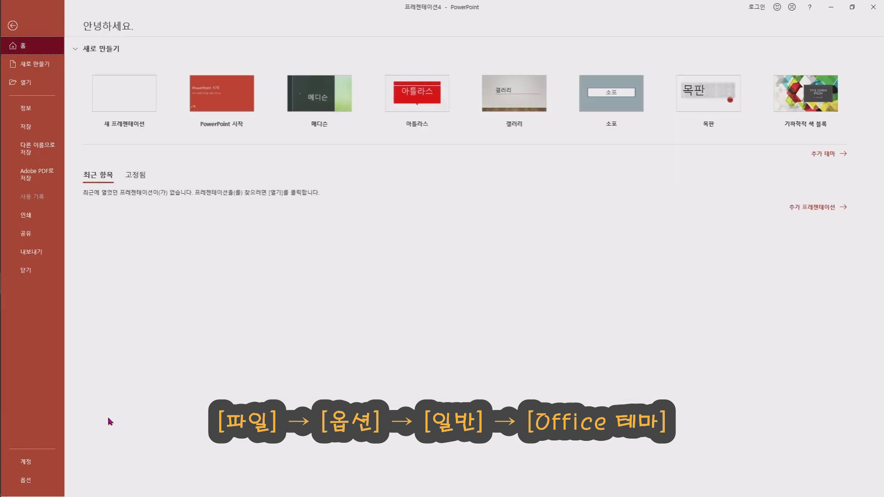
pyautogui.click(28, 479)
pyautogui.click(377, 282)
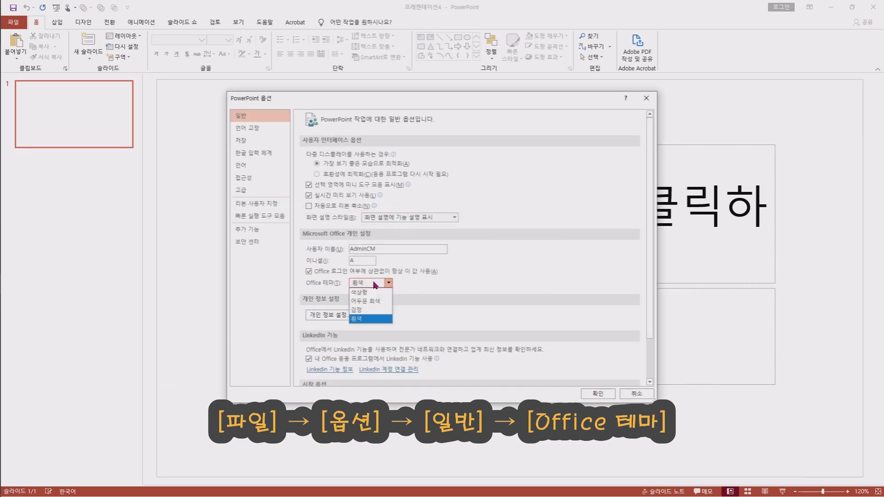
pyautogui.click(375, 301)
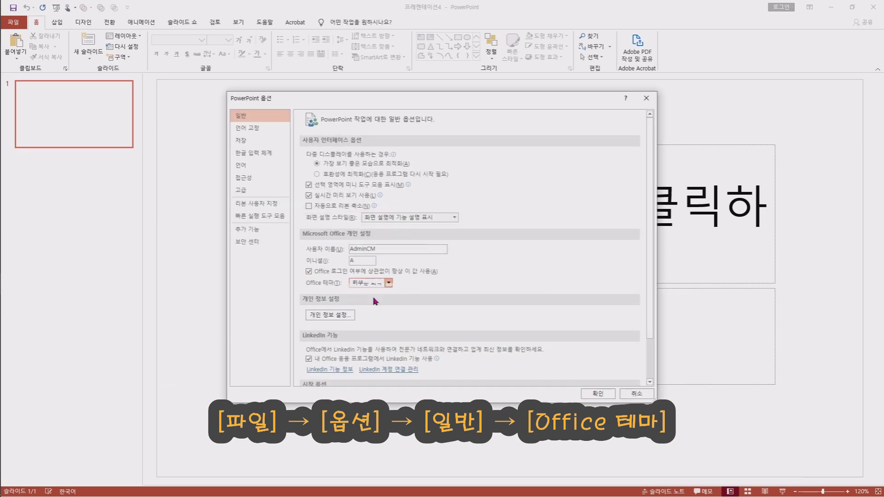
pyautogui.click(597, 394)
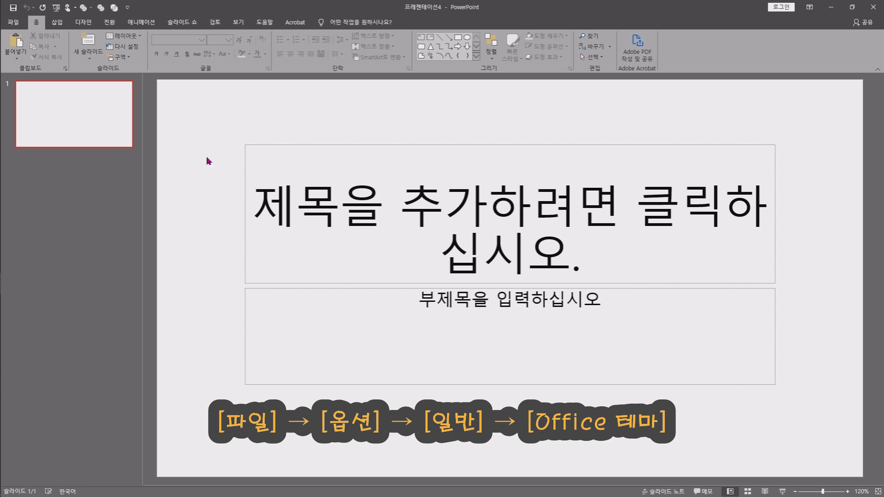
# Delete both the title and subtitle placeholders so that the slide is empty
pyautogui.moveTo(215, 109); pyautogui.dragTo(806, 433)
pyautogui.click(340, 115)
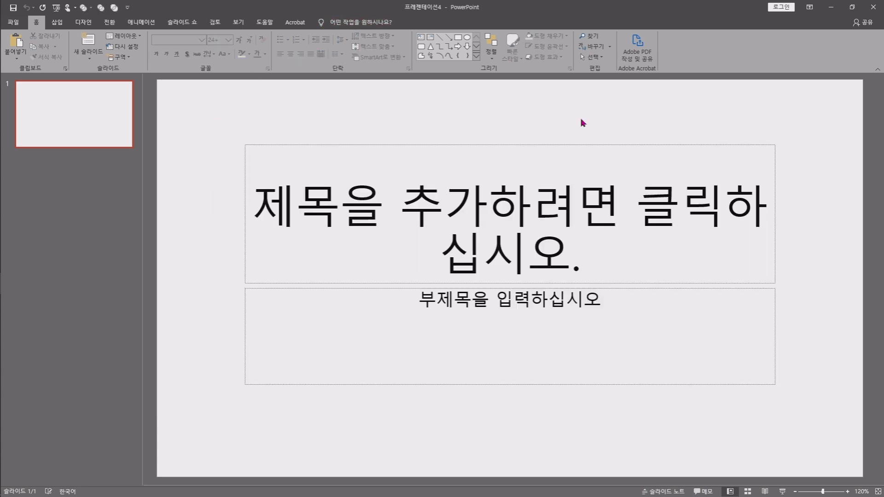
pyautogui.click(243, 24)
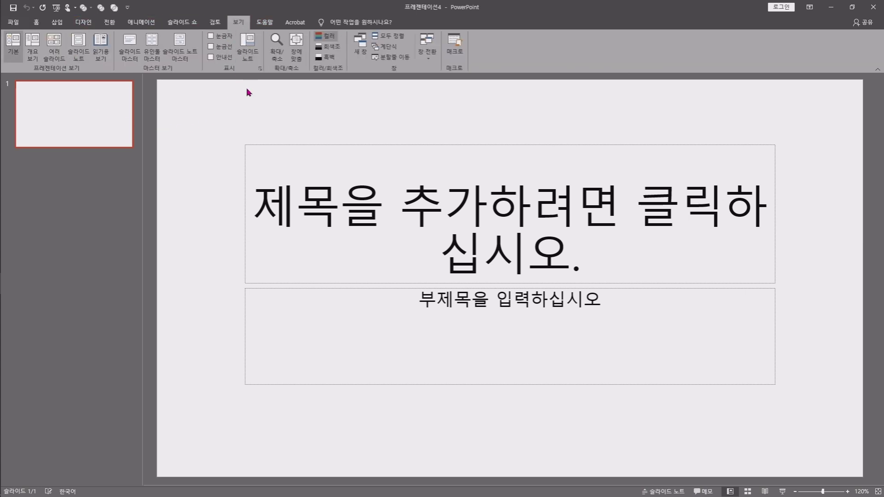
pyautogui.moveTo(212, 106); pyautogui.dragTo(815, 425)
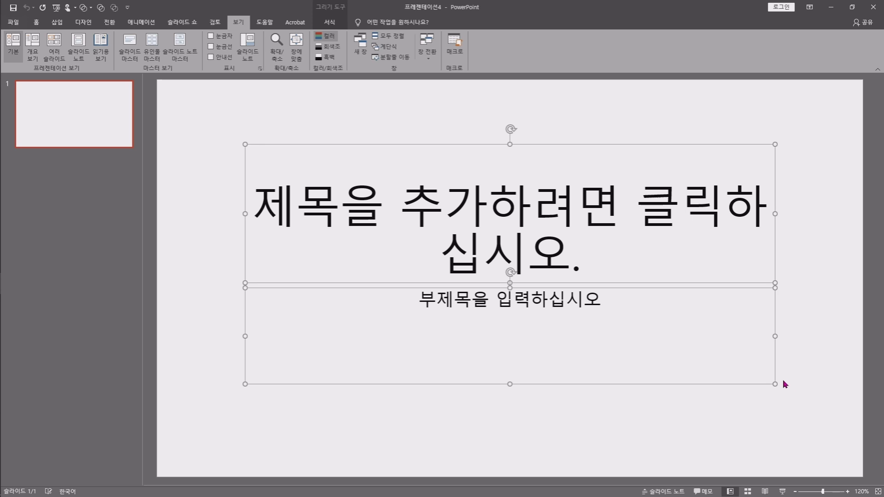
pyautogui.press('Delete')
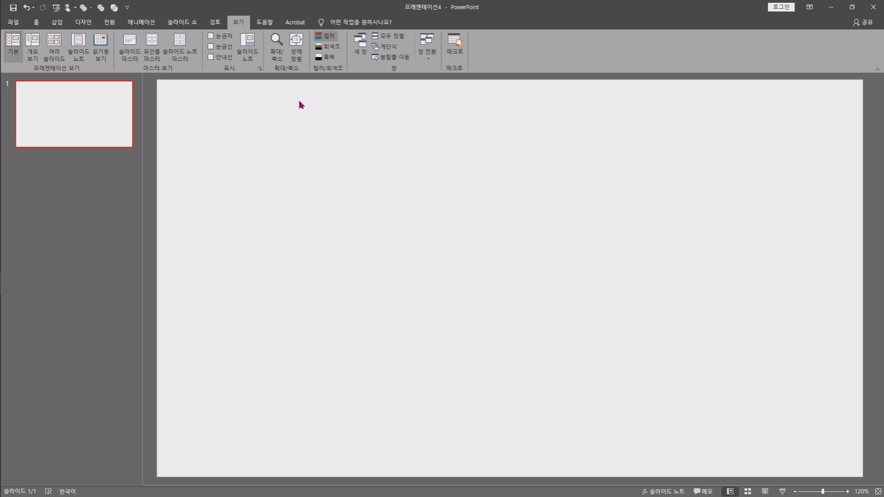
# Show the ruler, gridlines and guides for the empty slide
pyautogui.click(223, 37)
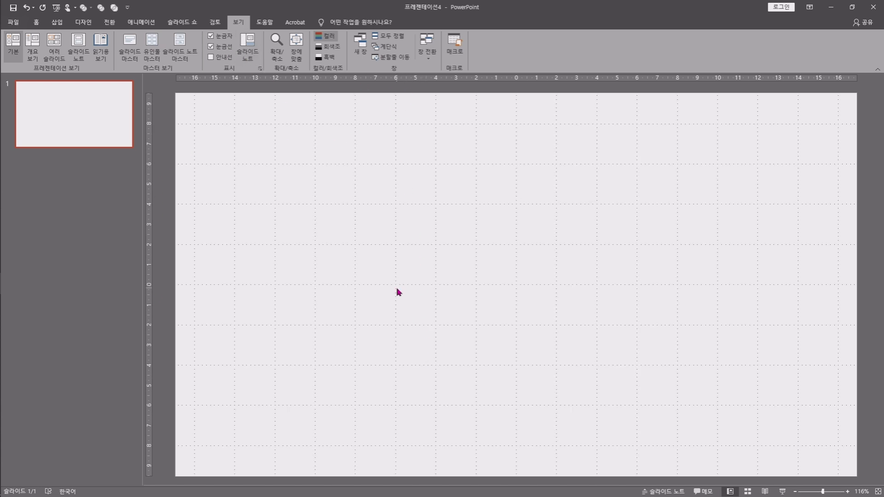
pyautogui.scroll(8, 397, 290)
pyautogui.scroll(-8, 388, 175)
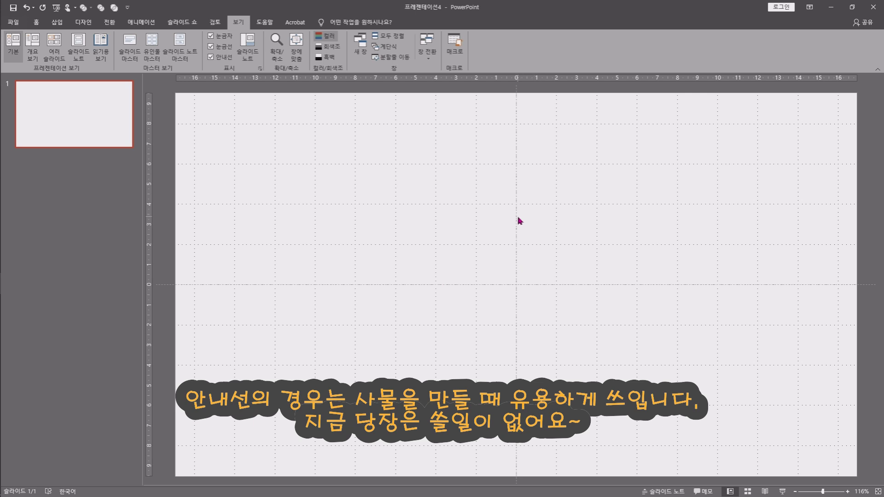
# Move the vertical guide slightly left of the slide's centre and the horizontal guide about 1.2 cm above it
pyautogui.moveTo(519, 224)
pyautogui.mouseDown()
pyautogui.moveTo(466, 218)
pyautogui.moveTo(363, 229)
pyautogui.moveTo(526, 234)
pyautogui.moveTo(516, 239)
pyautogui.mouseUp()
pyautogui.moveTo(517, 177); pyautogui.dragTo(510, 159)
pyautogui.moveTo(554, 284); pyautogui.dragTo(566, 262)
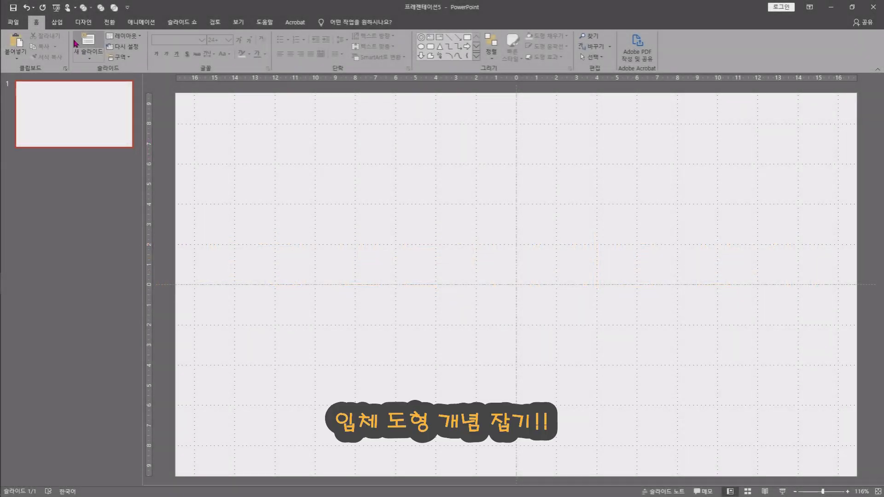
# Insert an oval about 7.5 cm high and 7.9 cm wide, slightly above and left of the slide's centre
pyautogui.click(61, 27)
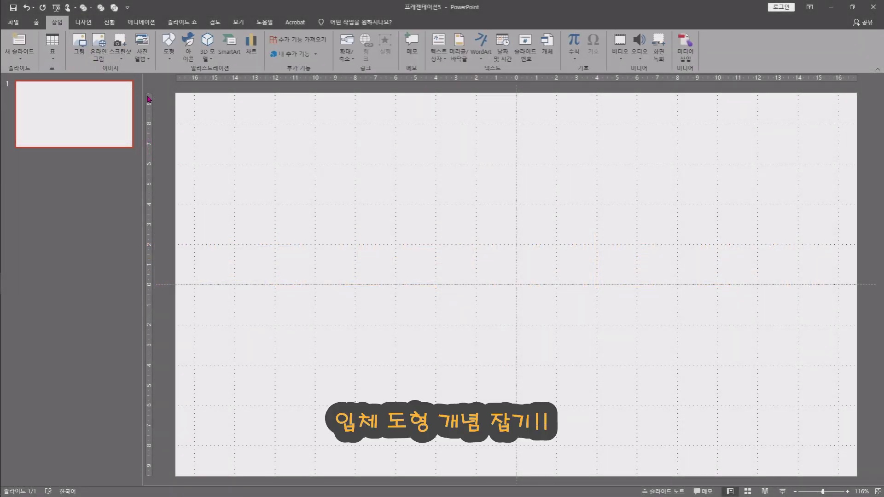
pyautogui.click(169, 50)
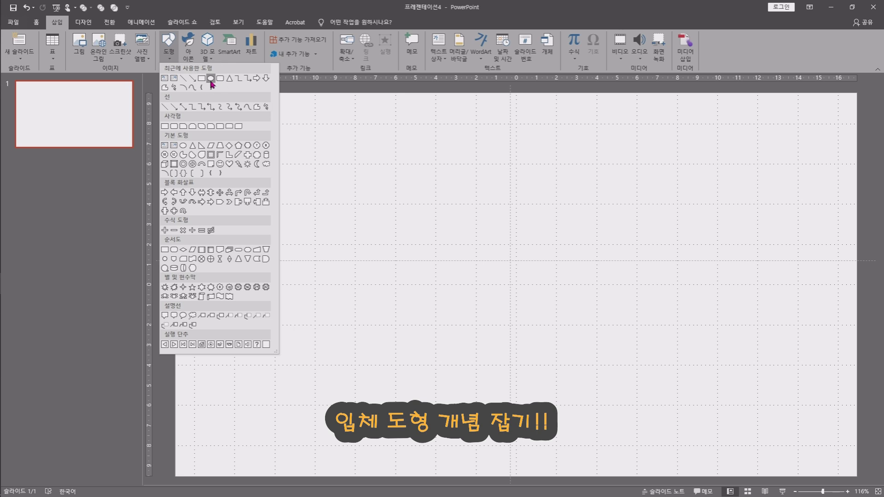
pyautogui.click(219, 79)
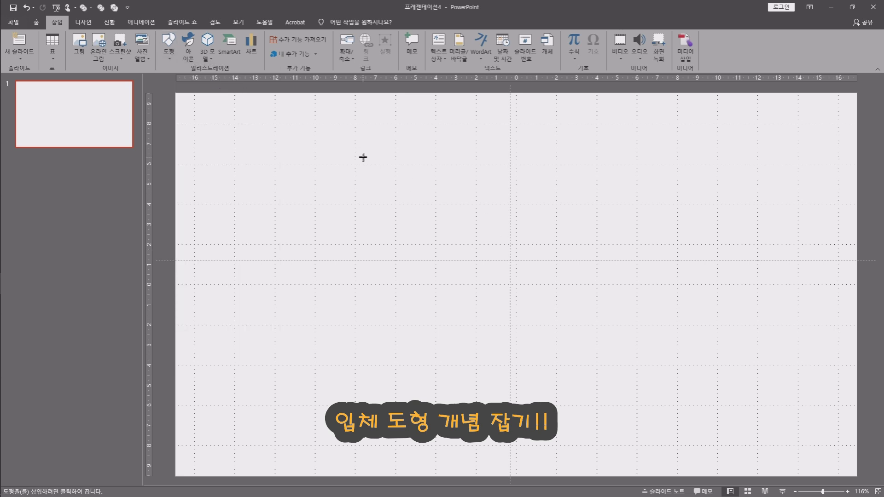
pyautogui.moveTo(362, 157); pyautogui.dragTo(520, 307)
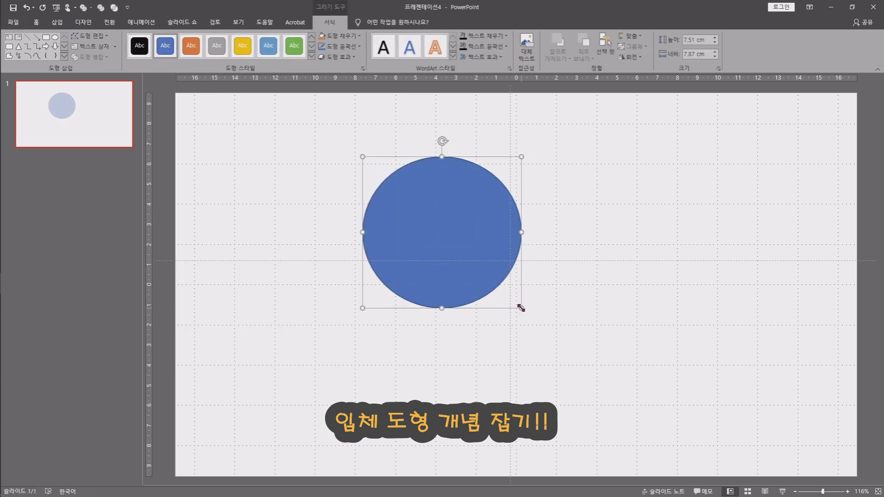
# Give the circle a solid fill in the darkest shade of the blue theme accent colour
pyautogui.rightClick(479, 244)
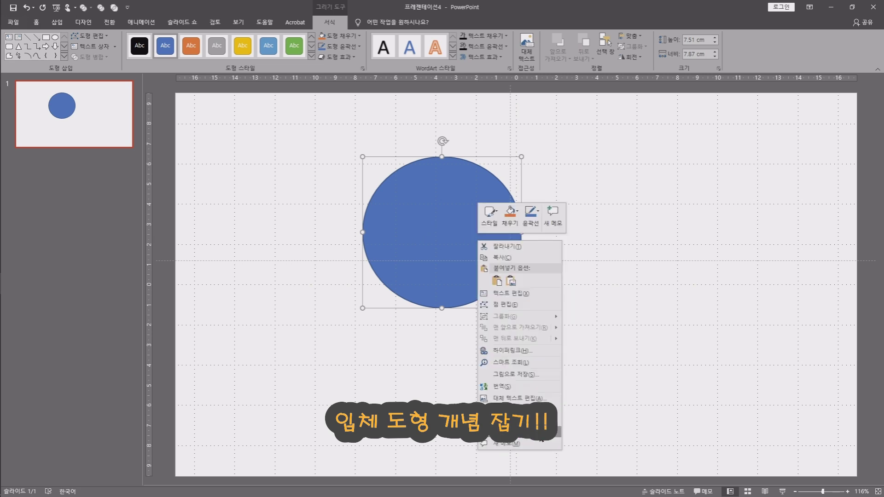
pyautogui.click(541, 433)
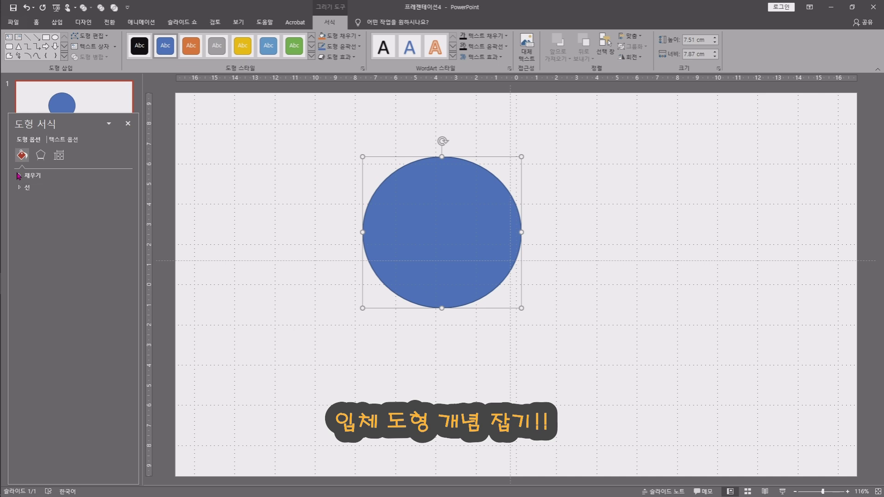
pyautogui.click(54, 177)
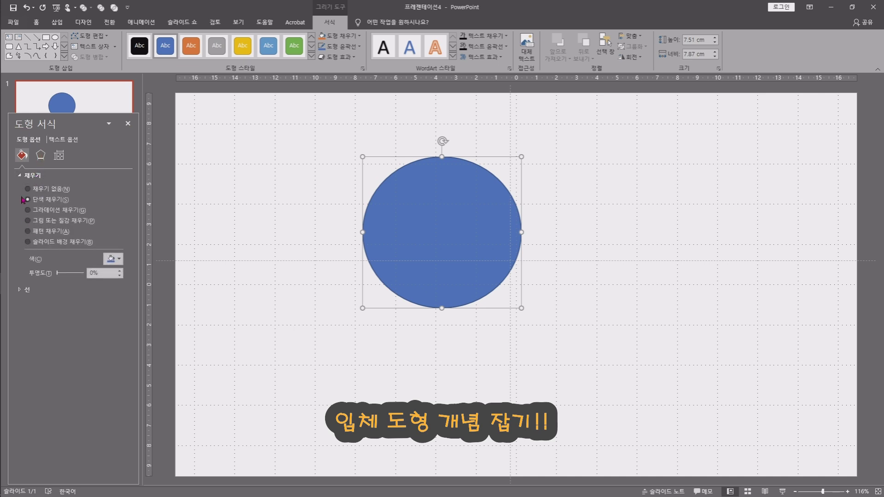
pyautogui.click(116, 261)
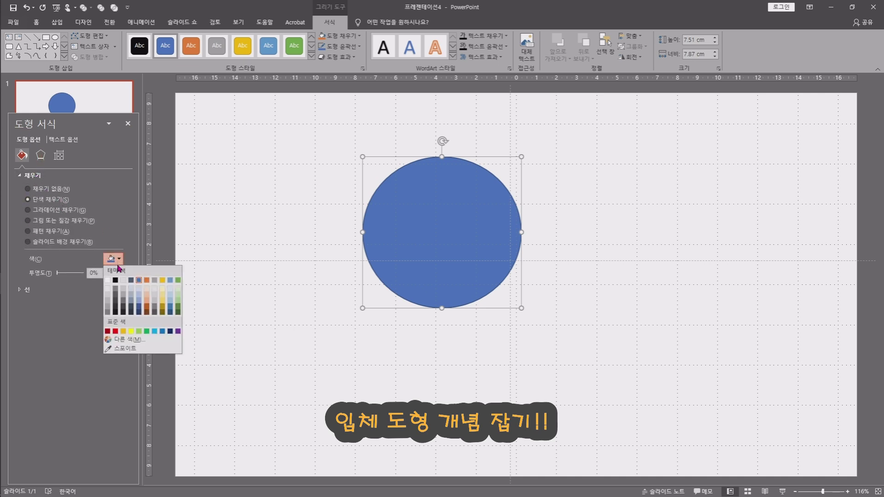
pyautogui.click(116, 301)
pyautogui.click(112, 259)
pyautogui.click(118, 306)
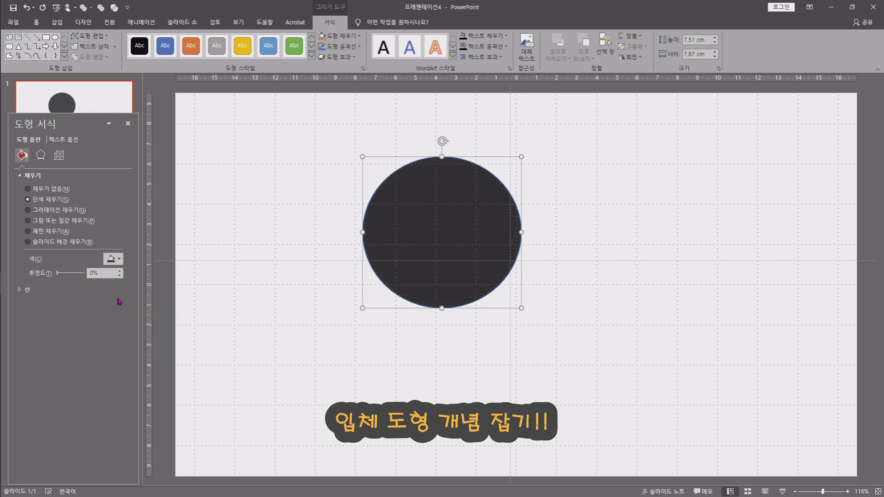
pyautogui.click(113, 259)
pyautogui.click(138, 311)
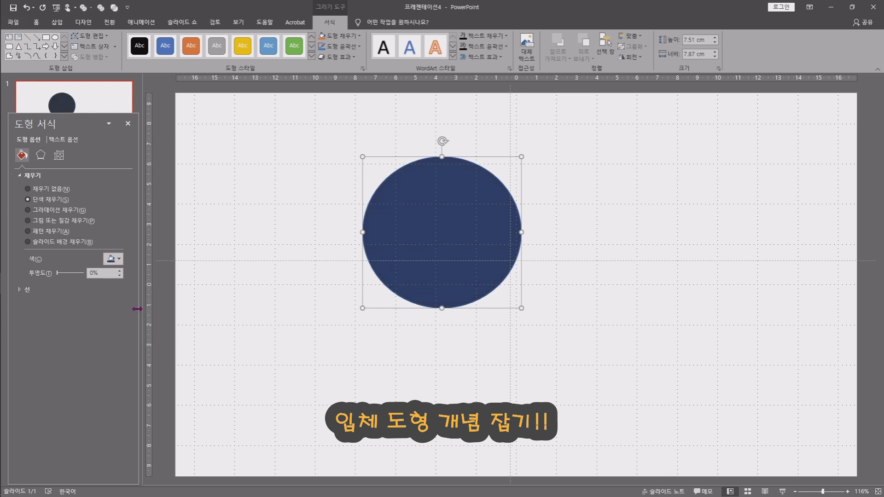
# Set the circle's solid outline to the standard red colour
pyautogui.click(40, 289)
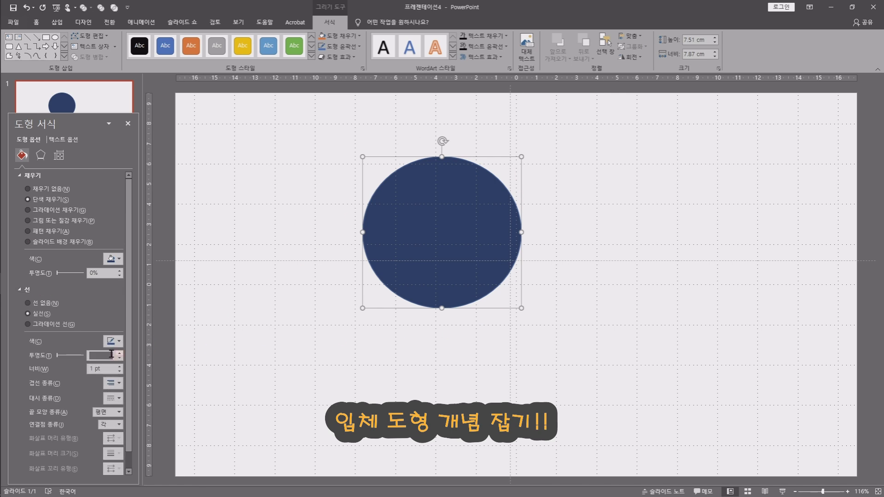
pyautogui.click(114, 339)
pyautogui.click(115, 363)
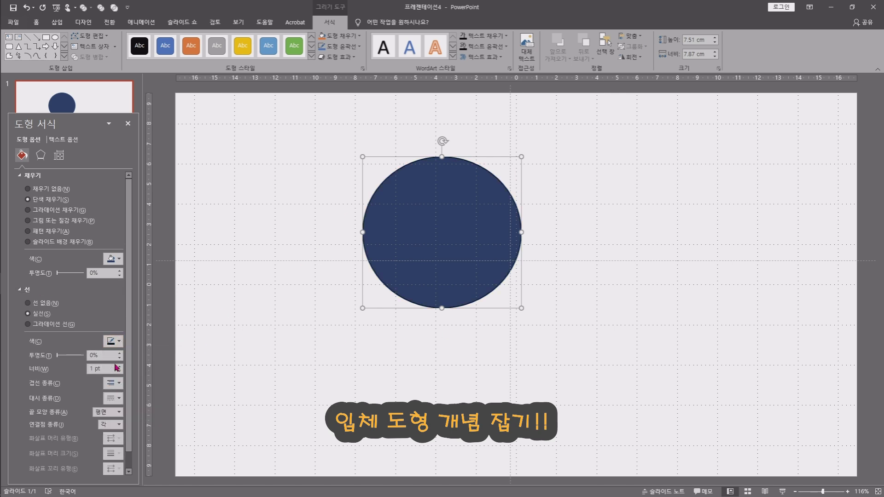
pyautogui.click(115, 345)
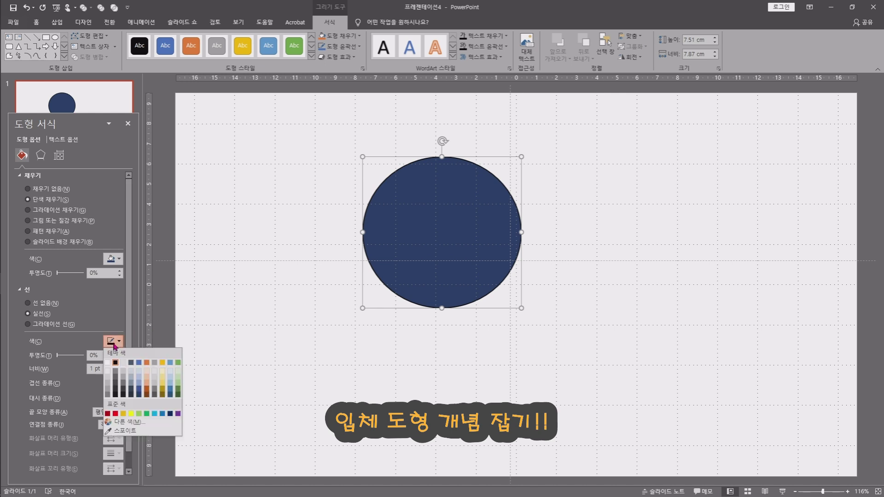
pyautogui.click(115, 413)
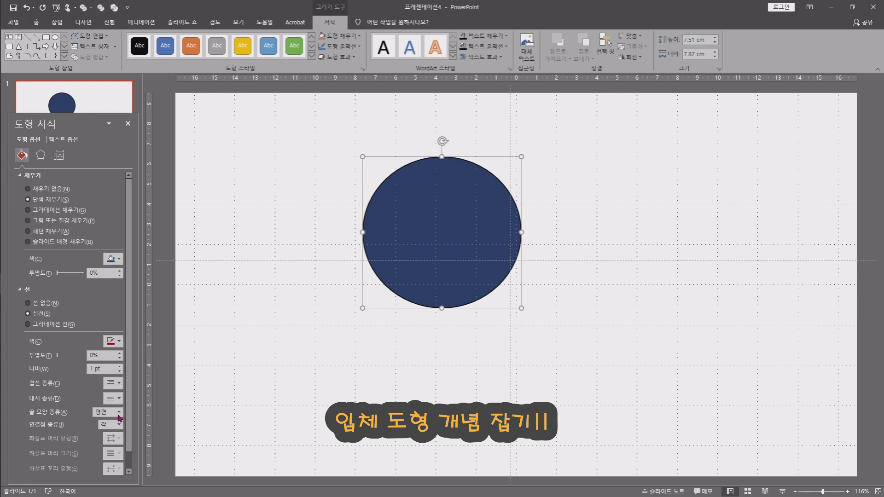
# Apply the outer shadow preset that is offset toward the lower left to the circle, and collapse the shadow settings
pyautogui.click(41, 157)
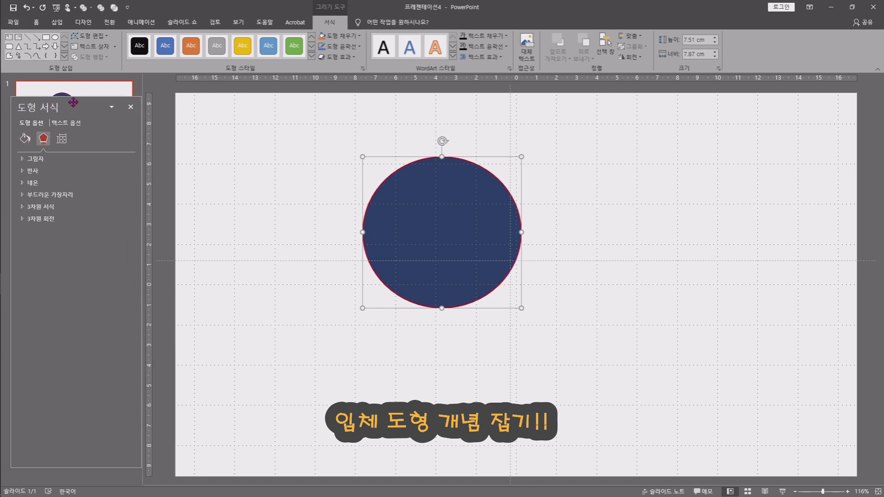
pyautogui.click(33, 136)
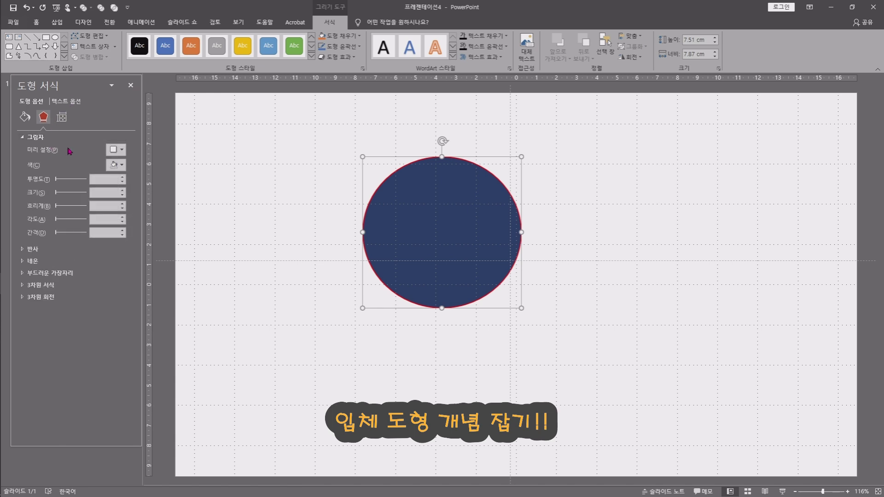
pyautogui.click(122, 150)
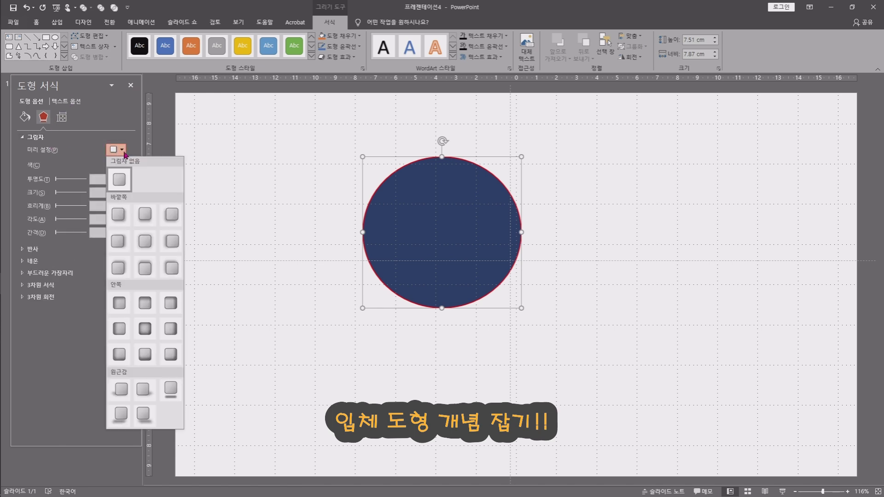
pyautogui.click(171, 214)
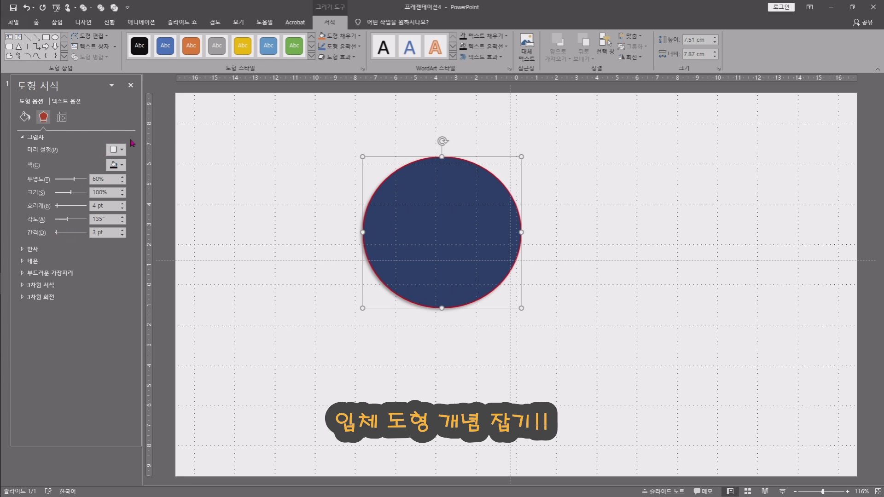
pyautogui.click(121, 150)
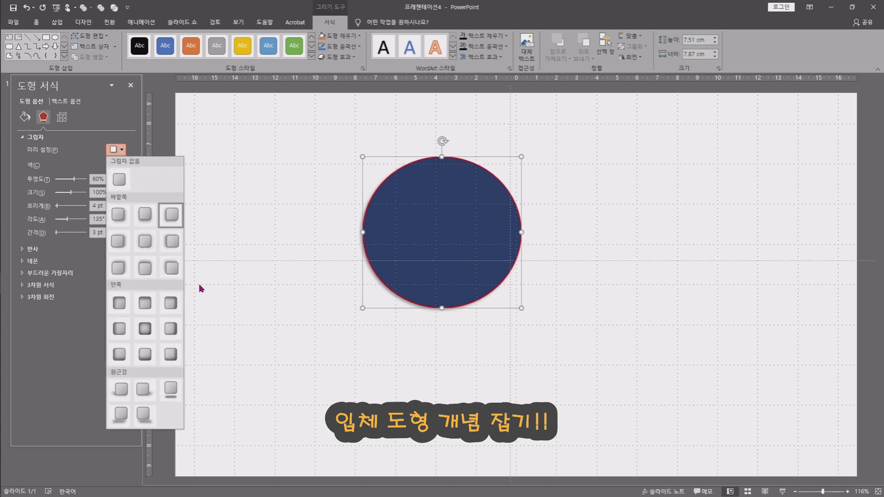
pyautogui.click(112, 138)
pyautogui.click(110, 137)
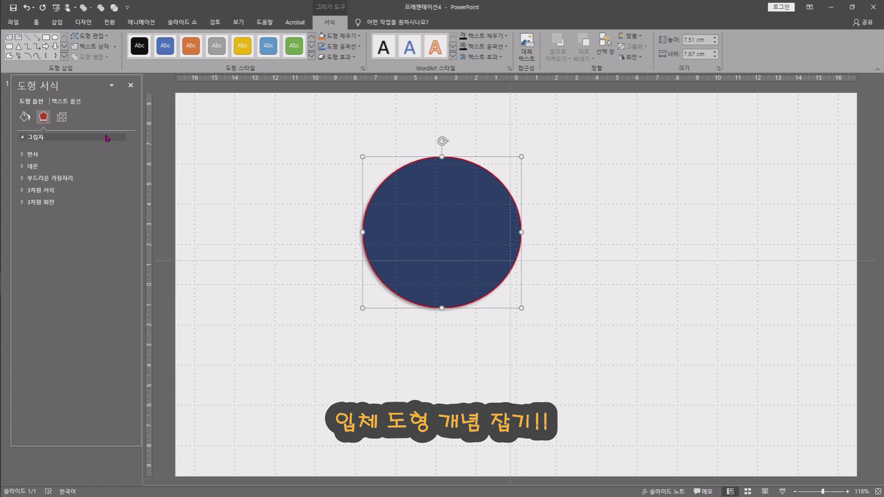
# Try 37% transparency, 144% size, 4 pt blur, a 142° angle and 117 pt distance for the circle's shadow, and remove the shadow
pyautogui.click(107, 137)
pyautogui.moveTo(57, 233); pyautogui.dragTo(70, 190)
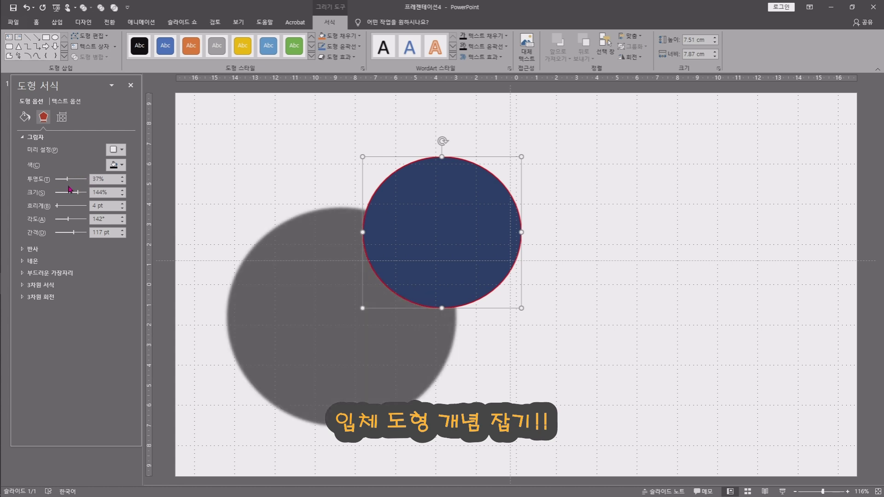
pyautogui.click(122, 150)
pyautogui.click(119, 179)
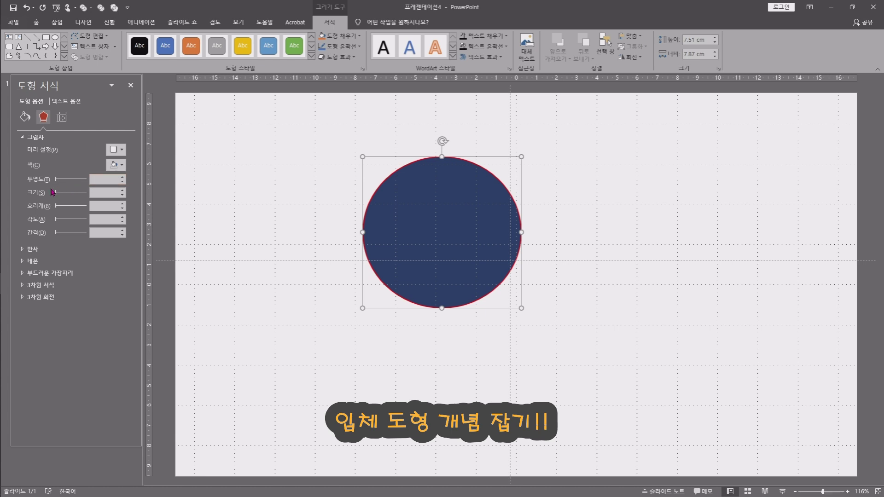
pyautogui.click(34, 137)
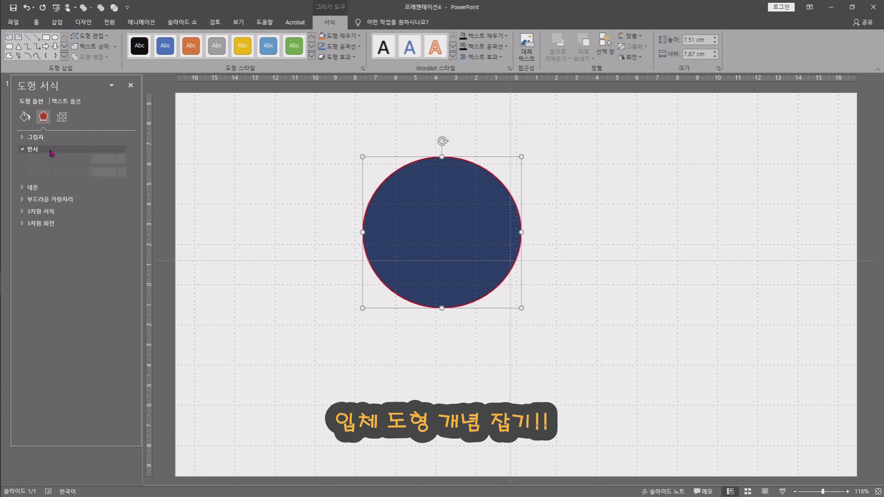
# Examine the settings available for the circle's reflection, glow, 3-D format and 3-D rotation
pyautogui.click(32, 148)
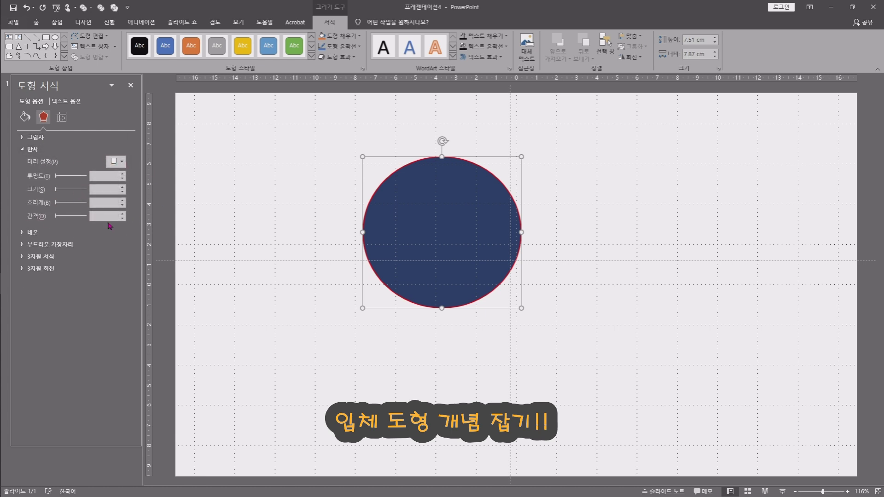
pyautogui.click(59, 235)
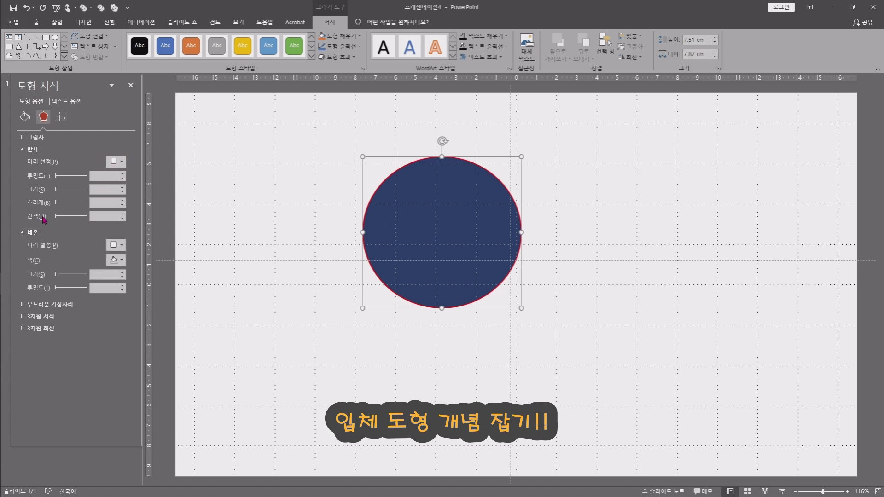
pyautogui.click(40, 149)
pyautogui.click(46, 161)
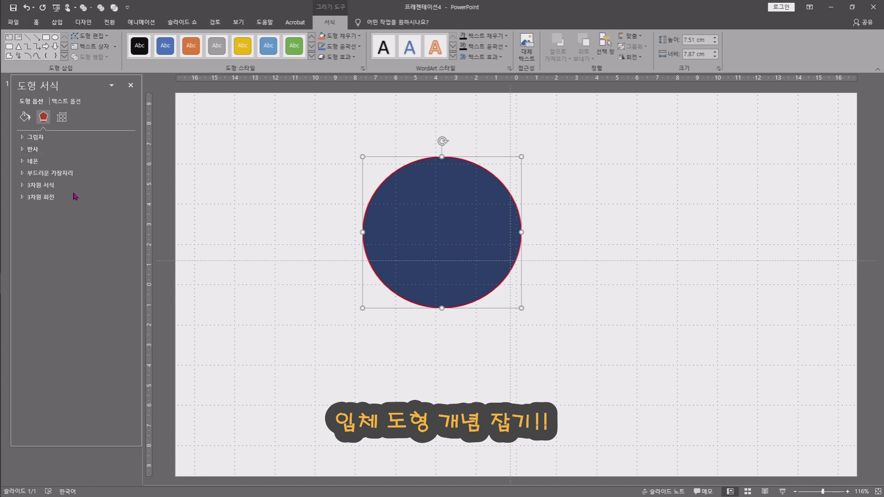
pyautogui.click(51, 186)
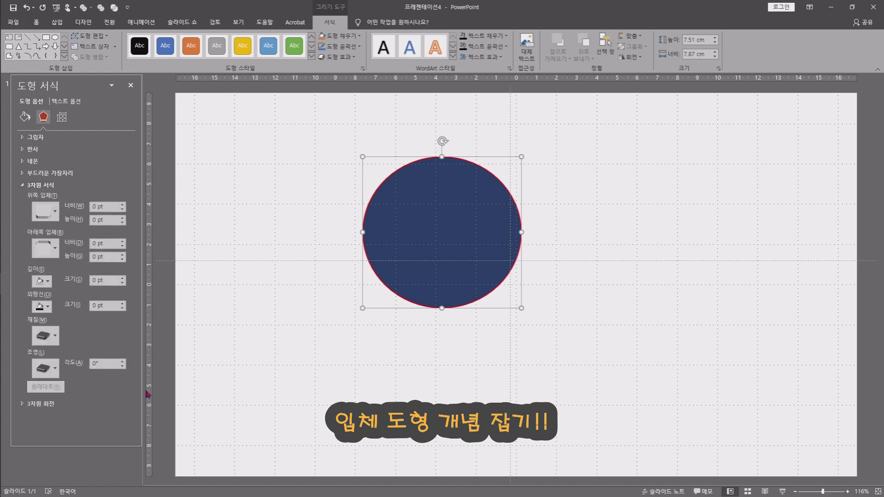
pyautogui.click(60, 403)
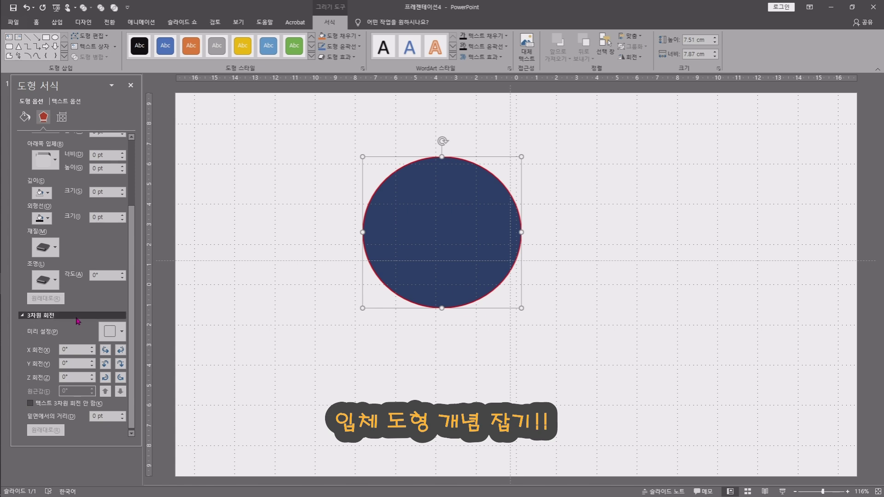
pyautogui.click(62, 315)
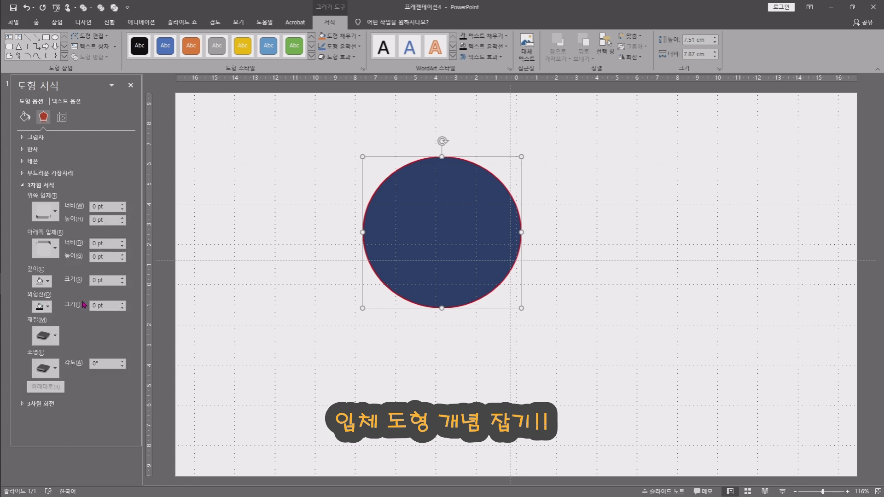
pyautogui.click(46, 185)
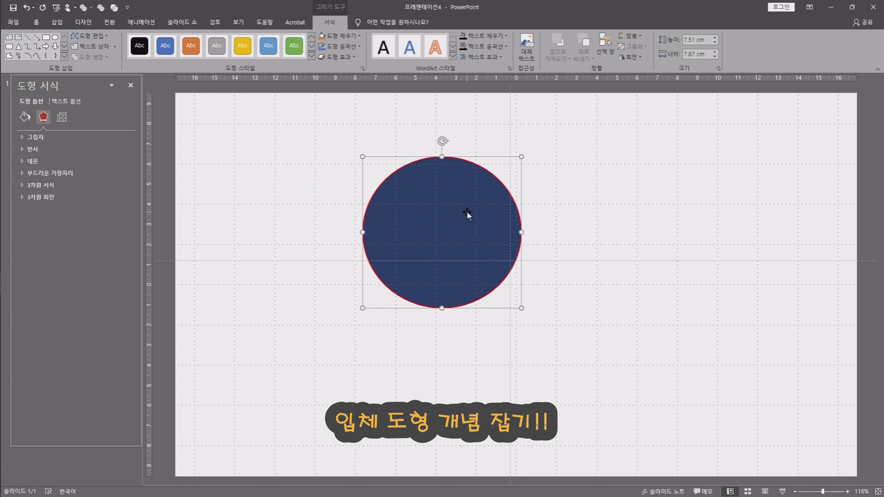
# Delete the formatted circle and insert a new oval about 7.6 cm high and 7.9 cm wide in the slide's upper middle
pyautogui.press('Delete')
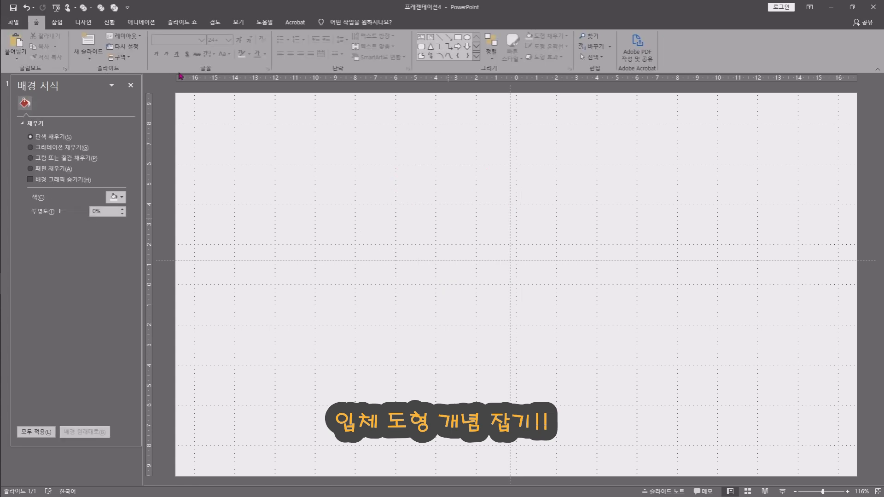
pyautogui.click(63, 24)
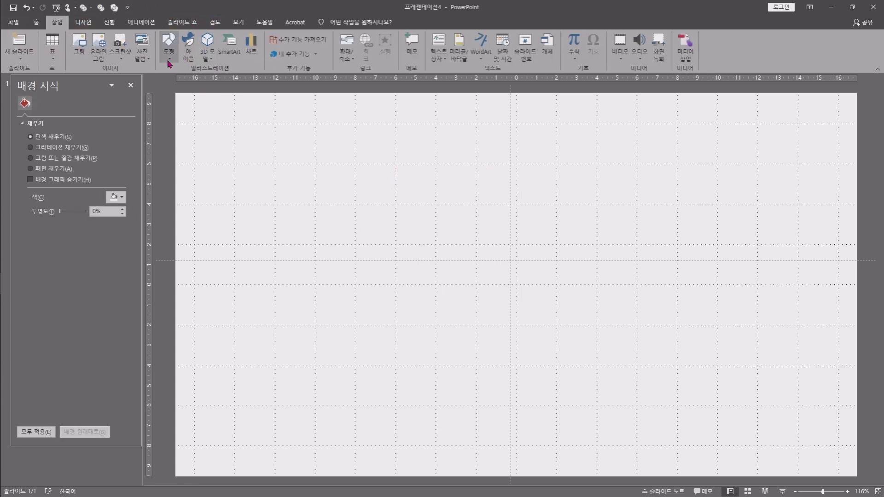
pyautogui.click(169, 61)
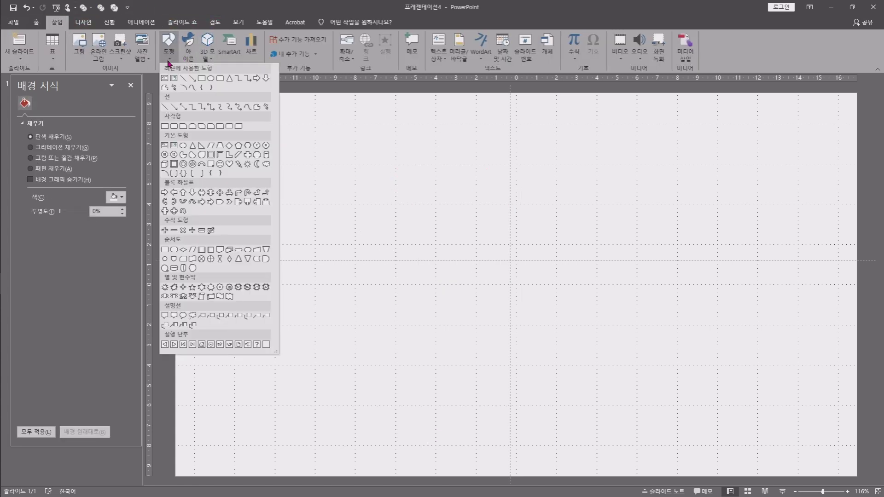
pyautogui.click(212, 80)
pyautogui.moveTo(332, 138); pyautogui.dragTo(492, 291)
pyautogui.moveTo(429, 227); pyautogui.dragTo(440, 245)
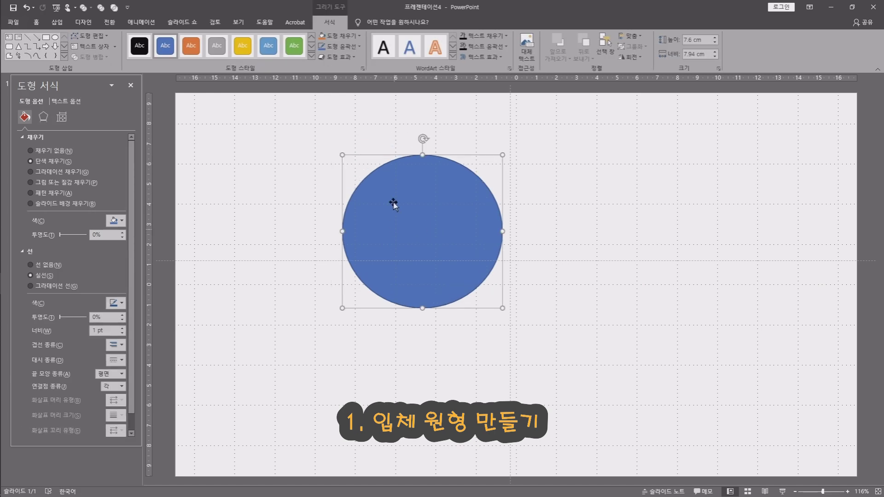
# Open the circle's size and position settings and move it to about 12.2 cm horizontally and 3.4 cm vertically from the slide's top-left corner
pyautogui.click(63, 118)
pyautogui.click(55, 138)
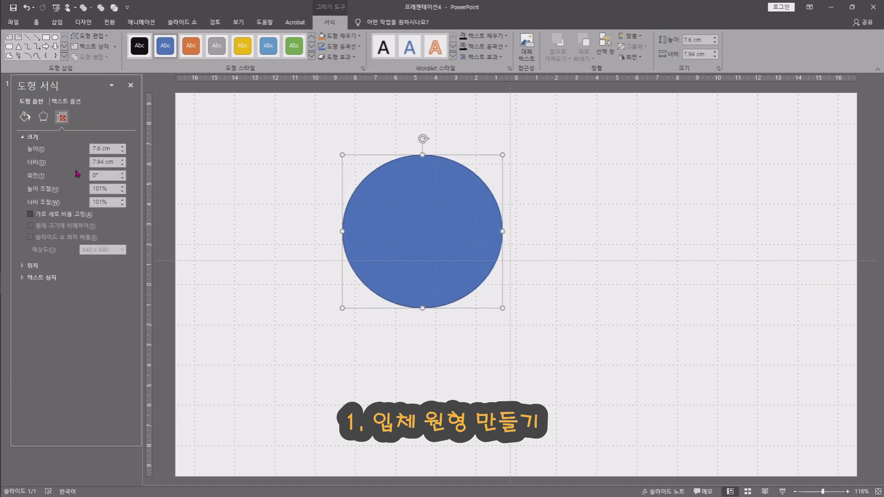
pyautogui.click(30, 266)
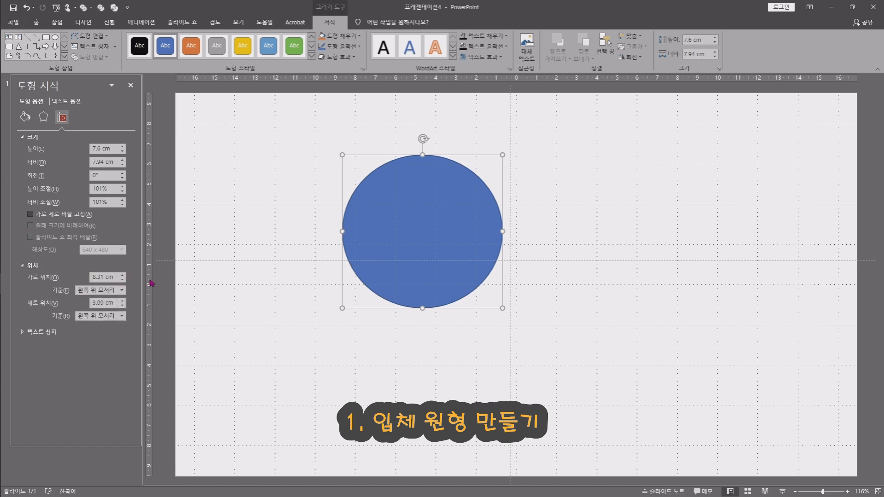
pyautogui.moveTo(404, 232); pyautogui.dragTo(498, 270)
pyautogui.moveTo(516, 249); pyautogui.dragTo(494, 235)
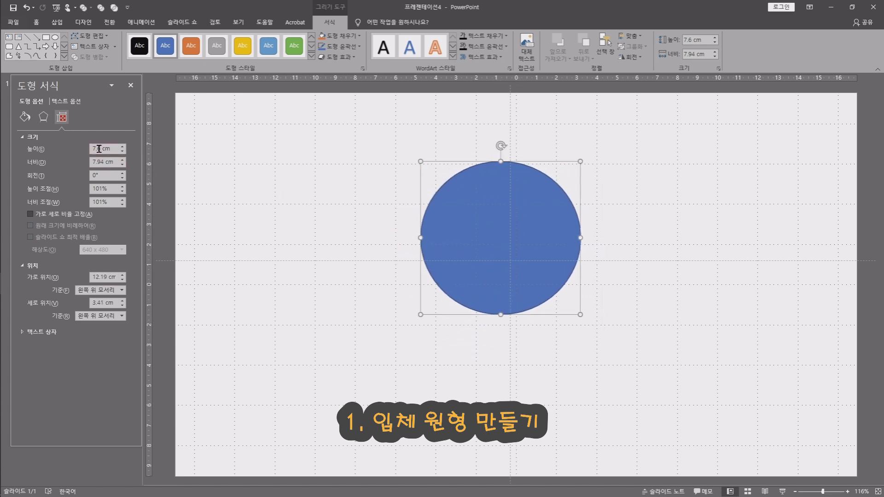
pyautogui.click(32, 265)
# Set the circle's height and width to 5 cm and move it to the centre of the slide
pyautogui.click(109, 150)
pyautogui.moveTo(111, 150); pyautogui.dragTo(62, 151)
pyautogui.write('5')
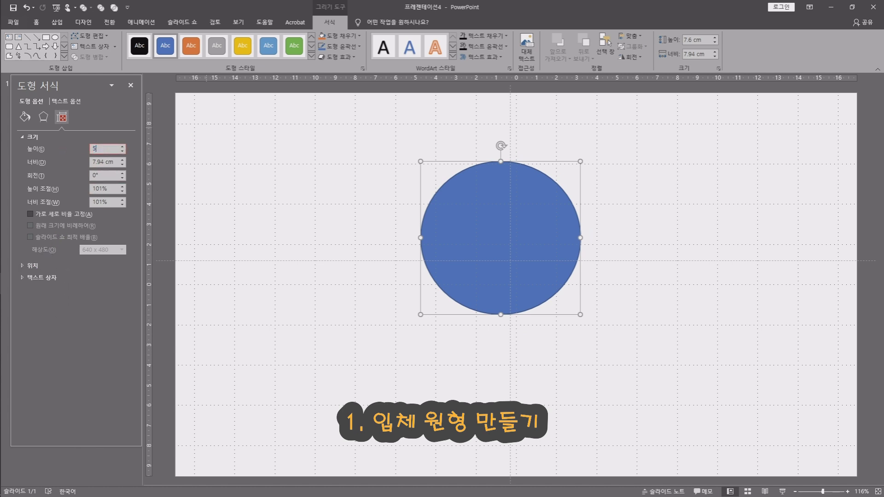
pyautogui.click(111, 162)
pyautogui.moveTo(114, 163); pyautogui.dragTo(88, 163)
pyautogui.write('5')
pyautogui.press('Return')
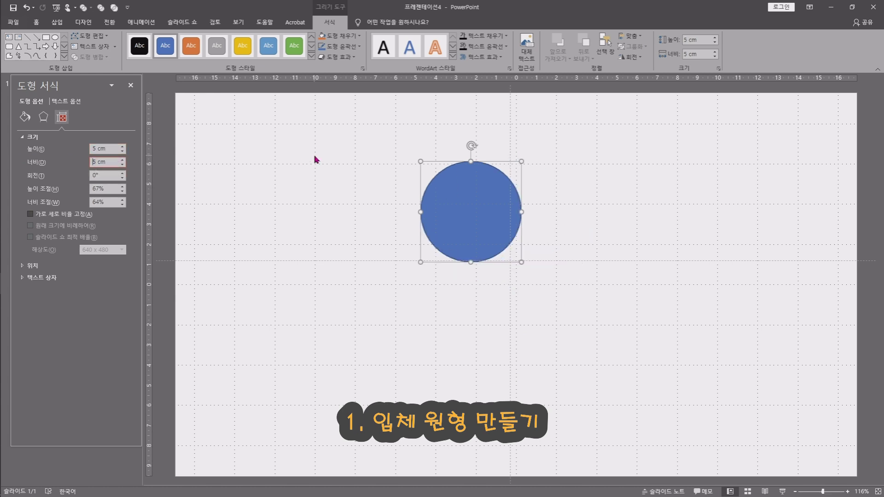
pyautogui.moveTo(464, 198); pyautogui.dragTo(533, 296)
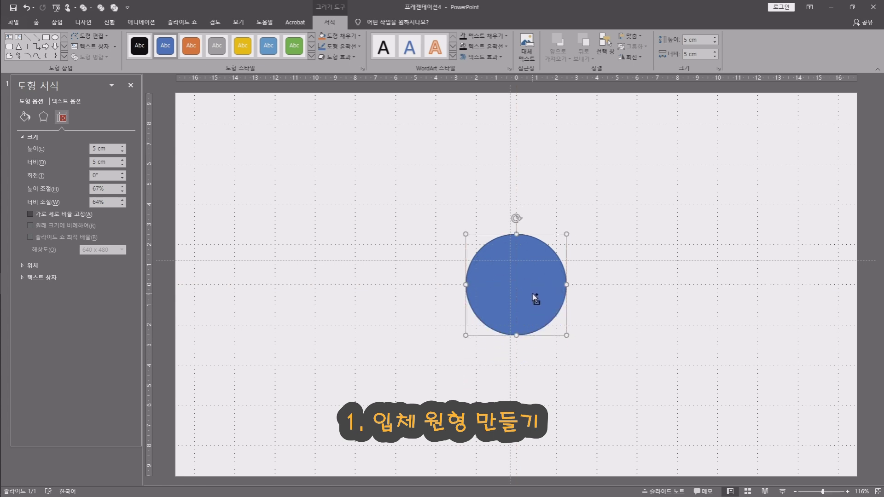
# Place the vertical and horizontal guides through the slide's centre and delete the extra off-centre vertical guide
pyautogui.moveTo(509, 203); pyautogui.dragTo(510, 203)
pyautogui.moveTo(614, 261); pyautogui.dragTo(617, 285)
pyautogui.click(634, 247)
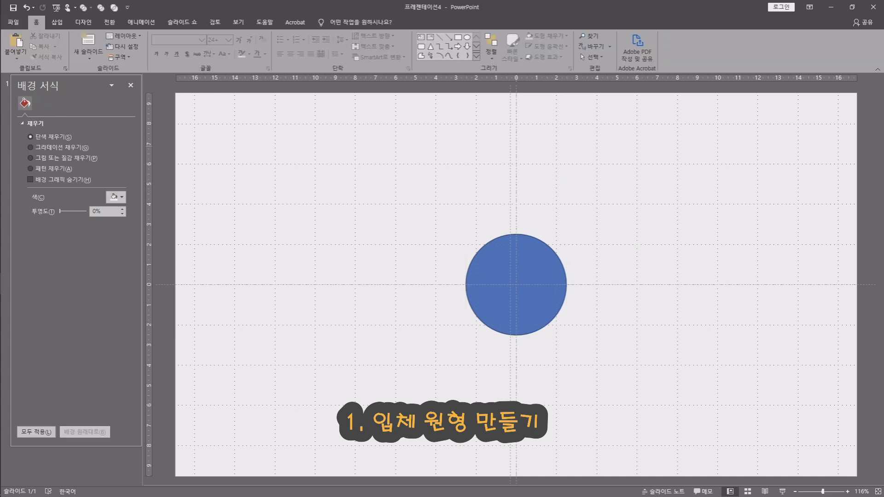
pyautogui.rightClick(516, 146)
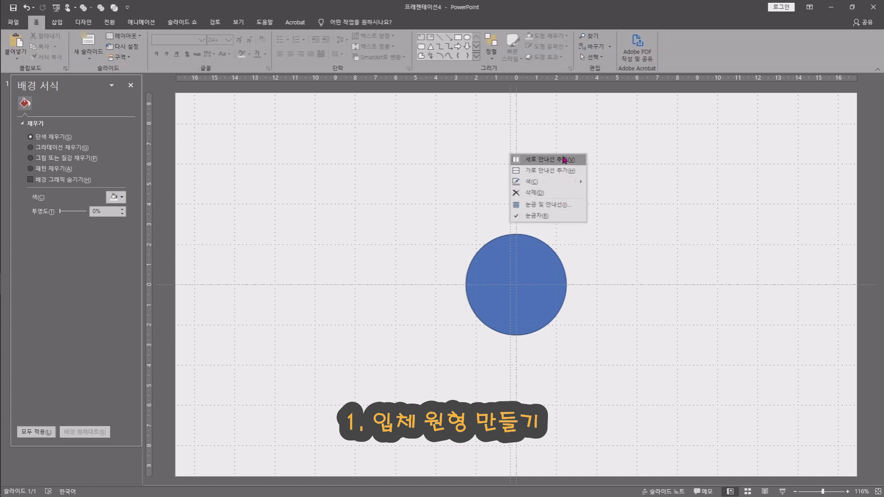
pyautogui.click(569, 193)
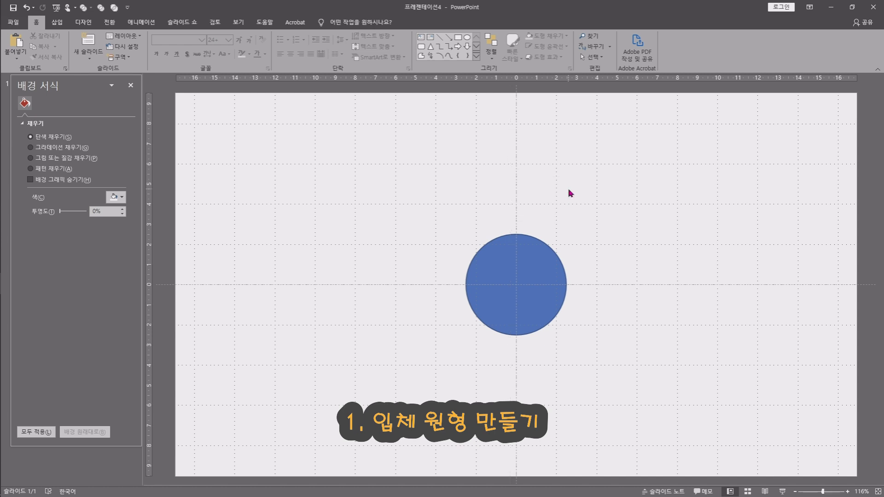
# Rotate the circle in 3-D around the X axis to 80°
pyautogui.click(547, 266)
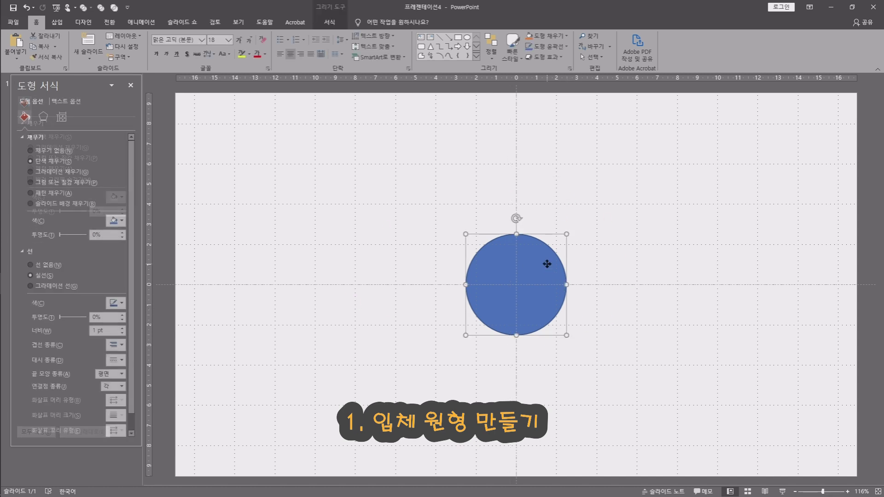
pyautogui.click(46, 119)
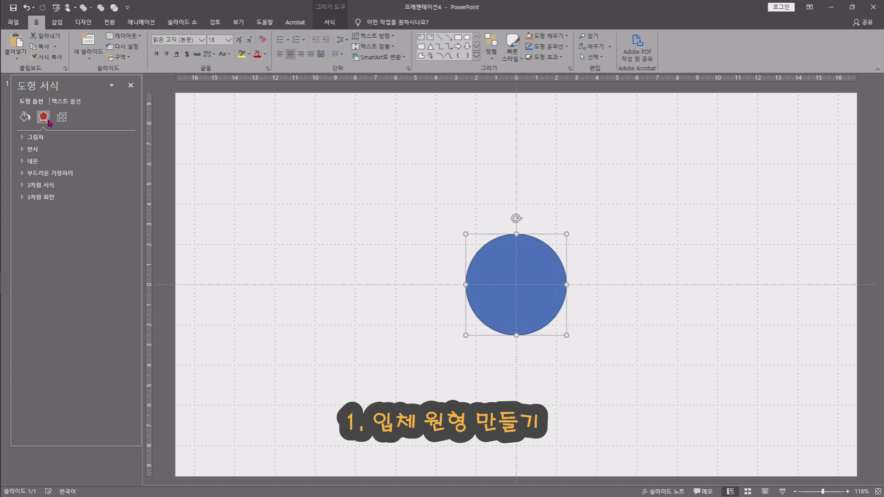
pyautogui.click(105, 201)
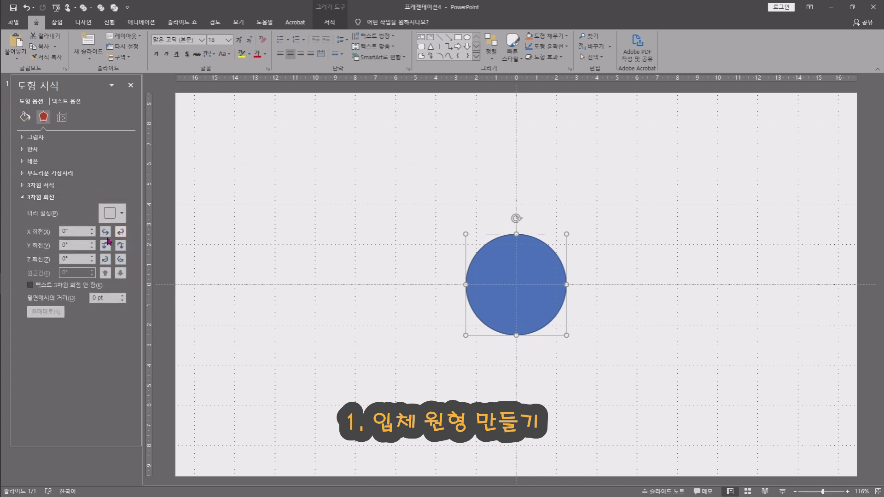
pyautogui.click(120, 232)
pyautogui.click(120, 232)
pyautogui.click(120, 232)
pyautogui.click(121, 232)
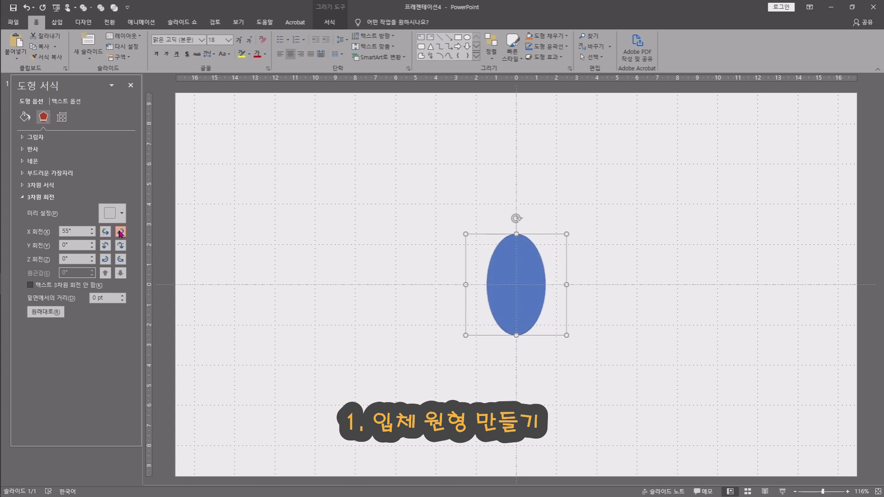
pyautogui.click(120, 232)
pyautogui.click(120, 232)
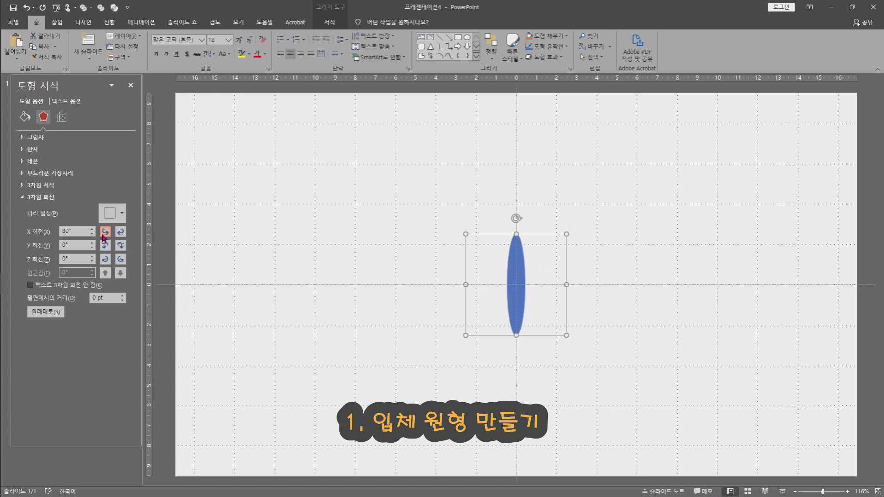
# Return the circle's X rotation to 0°
pyautogui.click(105, 235)
pyautogui.click(104, 232)
pyautogui.click(105, 231)
pyautogui.click(105, 232)
pyautogui.click(105, 232)
pyautogui.click(104, 232)
pyautogui.click(105, 232)
pyautogui.click(105, 232)
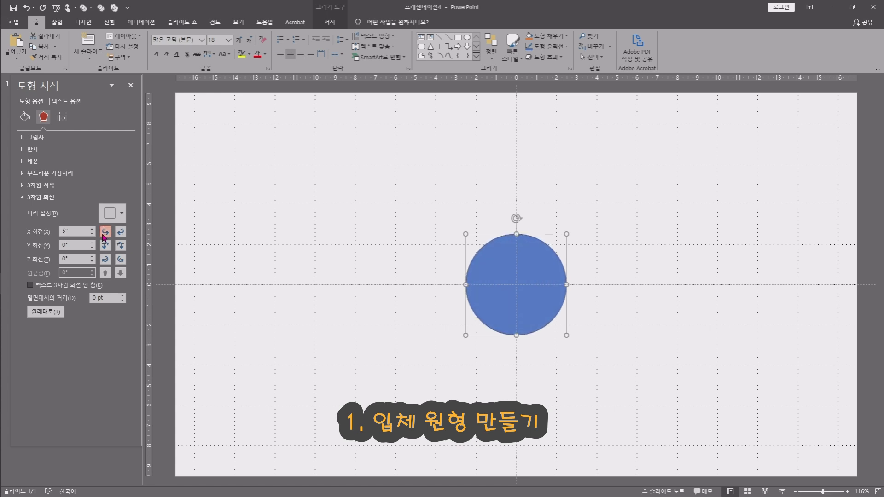
# Try tilting the circle in 3-D around the Y axis in one direction and back in the other
pyautogui.click(120, 245)
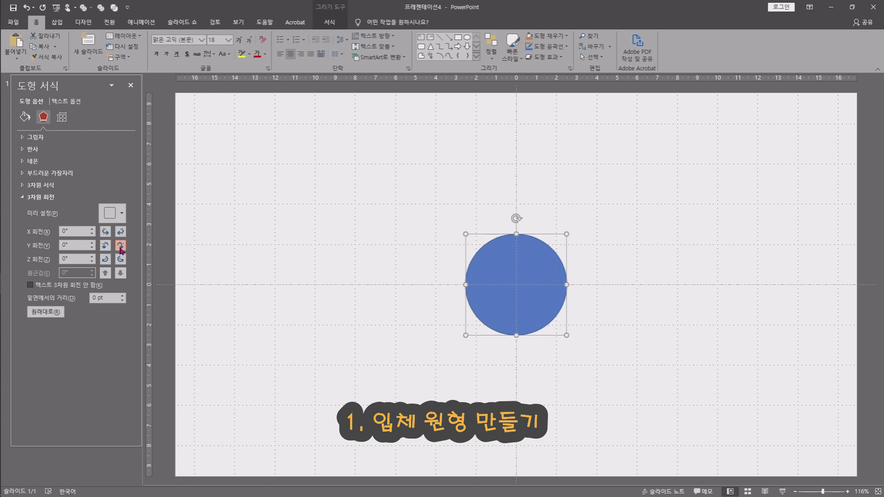
pyautogui.click(120, 245)
pyautogui.click(120, 245)
pyautogui.click(120, 245)
pyautogui.click(120, 246)
pyautogui.click(121, 246)
pyautogui.click(120, 246)
pyautogui.click(106, 246)
pyautogui.click(105, 246)
pyautogui.click(106, 246)
pyautogui.click(106, 247)
pyautogui.click(106, 246)
pyautogui.click(105, 246)
pyautogui.click(106, 246)
# Try the circle's Z rotation in both directions and set its Y rotation to 0°
pyautogui.click(109, 250)
pyautogui.click(124, 263)
pyautogui.click(106, 262)
pyautogui.moveTo(79, 246); pyautogui.dragTo(2, 249)
pyautogui.write('0')
# Try the four first-row bevel presets as the circle's top bevel and apply the first preset of the second row
pyautogui.click(78, 185)
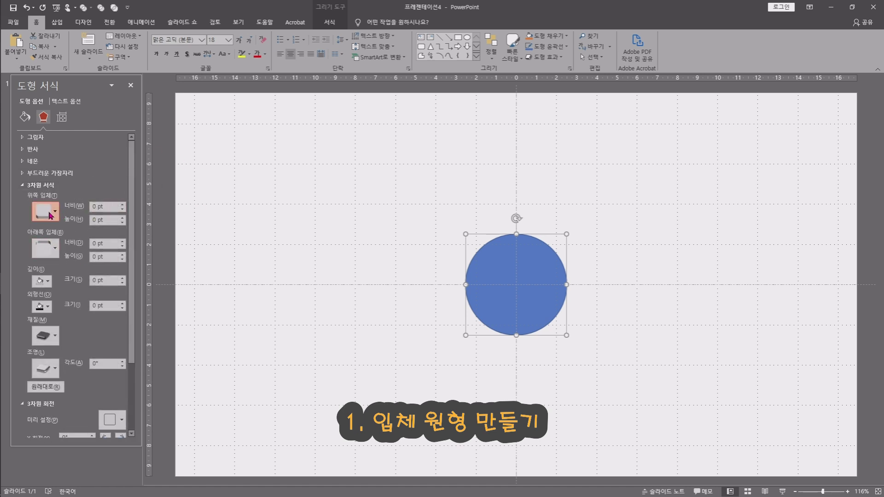
pyautogui.click(54, 212)
pyautogui.click(52, 282)
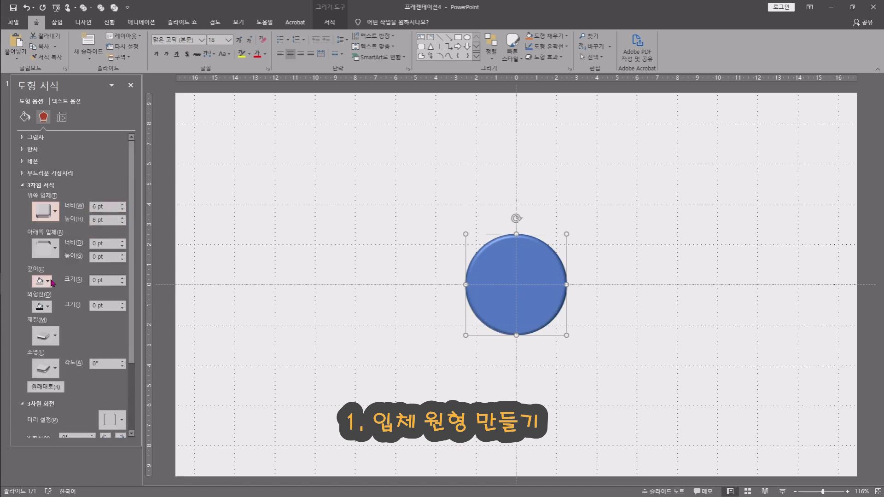
pyautogui.click(52, 212)
pyautogui.click(74, 281)
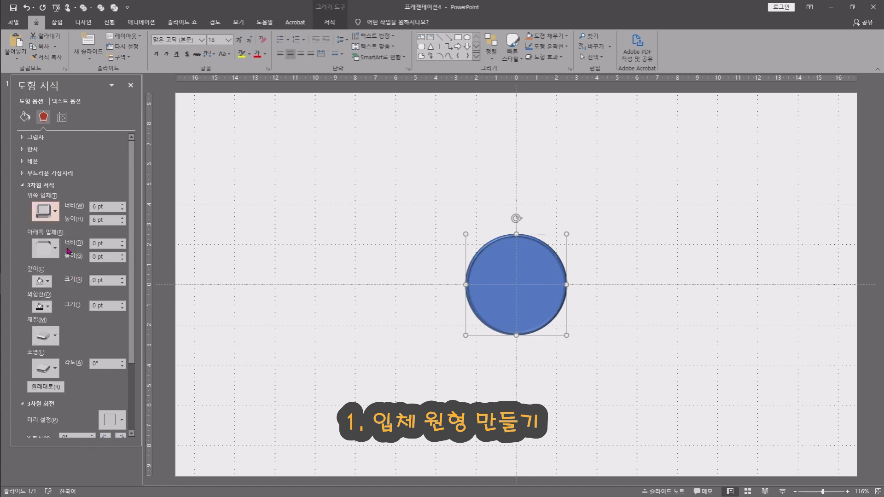
pyautogui.click(54, 212)
pyautogui.click(96, 279)
pyautogui.click(55, 212)
pyautogui.click(121, 281)
pyautogui.click(51, 216)
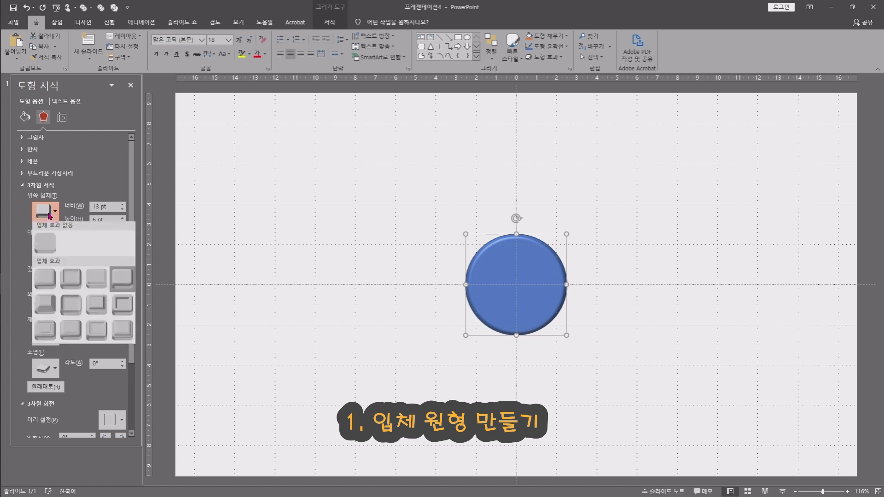
pyautogui.click(50, 305)
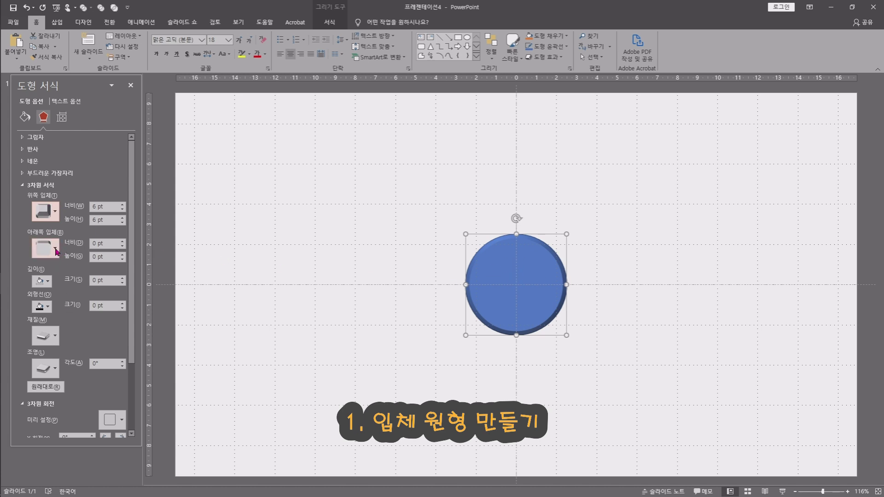
# Flip the circle around the Y axis to its reverse side and apply the second row's first bevel preset as its bottom bevel
pyautogui.scroll(-3, 77, 344)
pyautogui.click(121, 386)
pyautogui.click(120, 386)
pyautogui.click(120, 387)
pyautogui.click(120, 387)
pyautogui.click(120, 386)
pyautogui.click(120, 387)
pyautogui.click(121, 386)
pyautogui.click(120, 387)
pyautogui.click(120, 386)
pyautogui.click(120, 387)
pyautogui.click(120, 386)
pyautogui.click(120, 387)
pyautogui.click(120, 387)
pyautogui.click(120, 386)
pyautogui.click(121, 386)
pyautogui.click(120, 387)
pyautogui.click(120, 386)
pyautogui.click(120, 387)
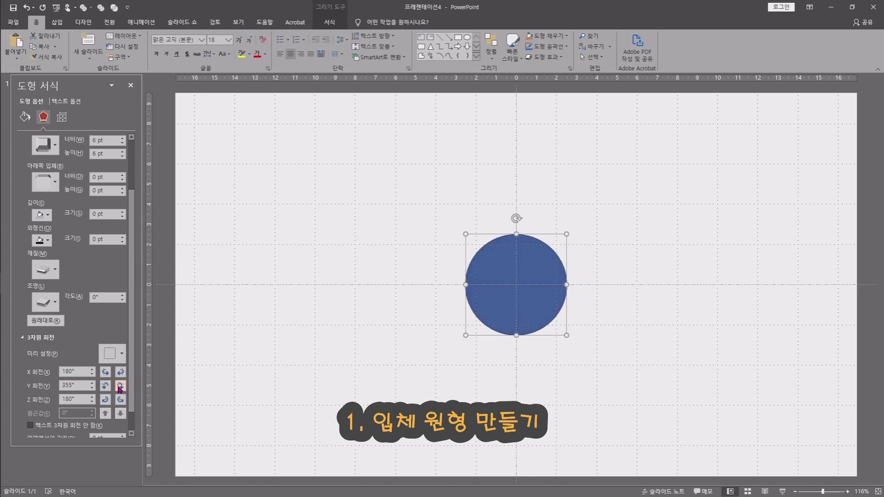
pyautogui.click(120, 386)
pyautogui.click(55, 182)
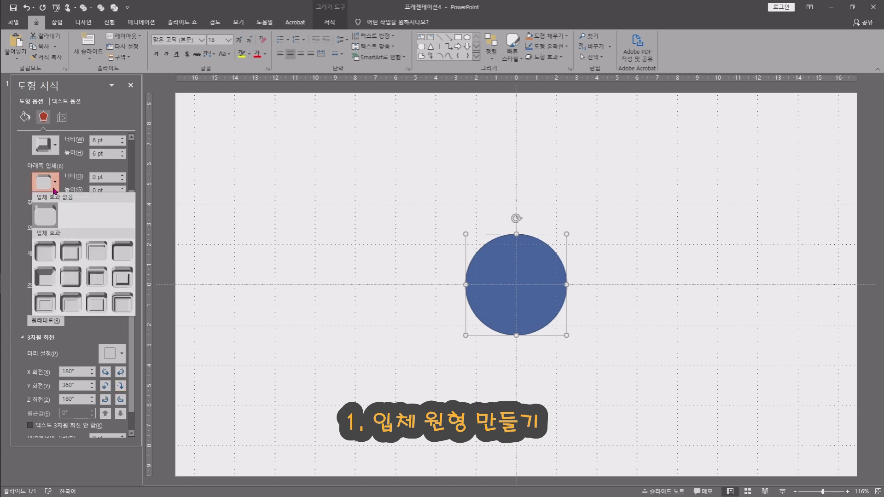
pyautogui.click(45, 277)
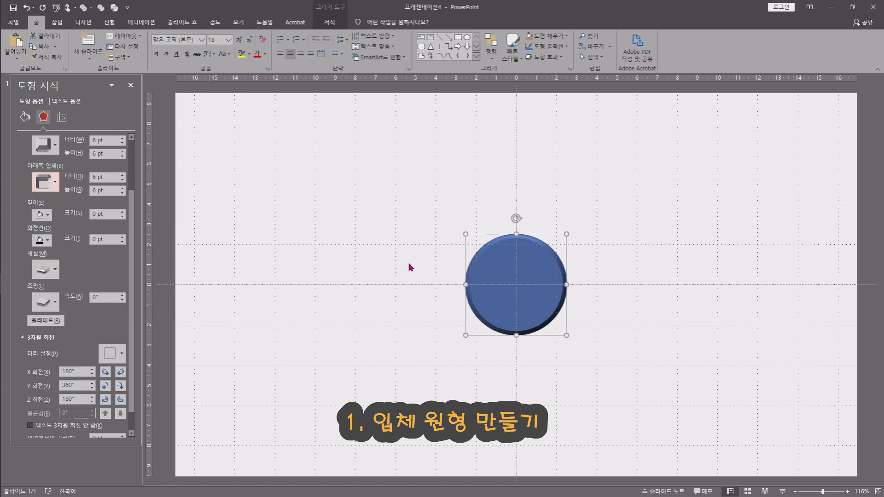
# Rotate the circle around the Y axis until its X, Y and Z rotations are all back at 0°
pyautogui.click(121, 386)
pyautogui.click(121, 386)
pyautogui.click(121, 386)
pyautogui.click(121, 386)
pyautogui.click(121, 386)
pyautogui.click(121, 387)
pyautogui.click(121, 386)
pyautogui.click(121, 387)
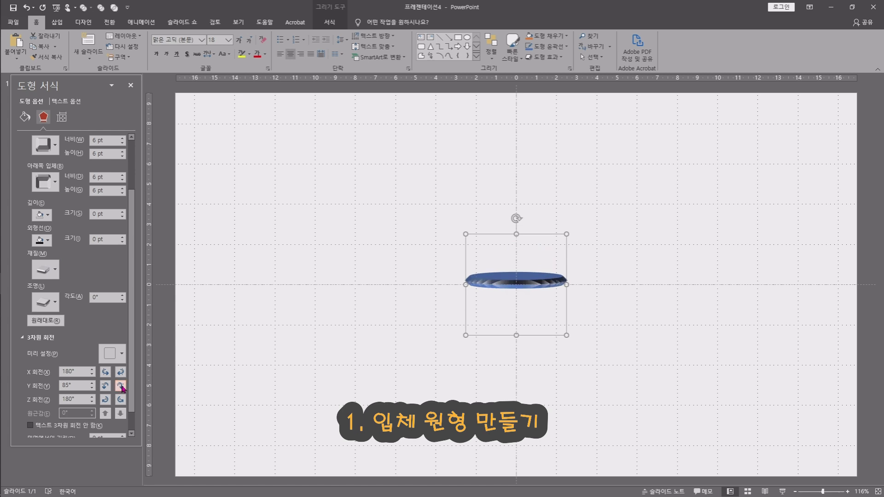
pyautogui.click(121, 386)
pyautogui.click(121, 386)
pyautogui.click(122, 387)
pyautogui.click(121, 386)
pyautogui.click(121, 386)
pyautogui.click(122, 386)
pyautogui.click(121, 386)
pyautogui.click(121, 386)
pyautogui.click(121, 387)
pyautogui.click(121, 387)
pyautogui.click(122, 387)
pyautogui.click(121, 386)
pyautogui.click(121, 386)
pyautogui.click(122, 386)
pyautogui.click(122, 386)
pyautogui.click(121, 386)
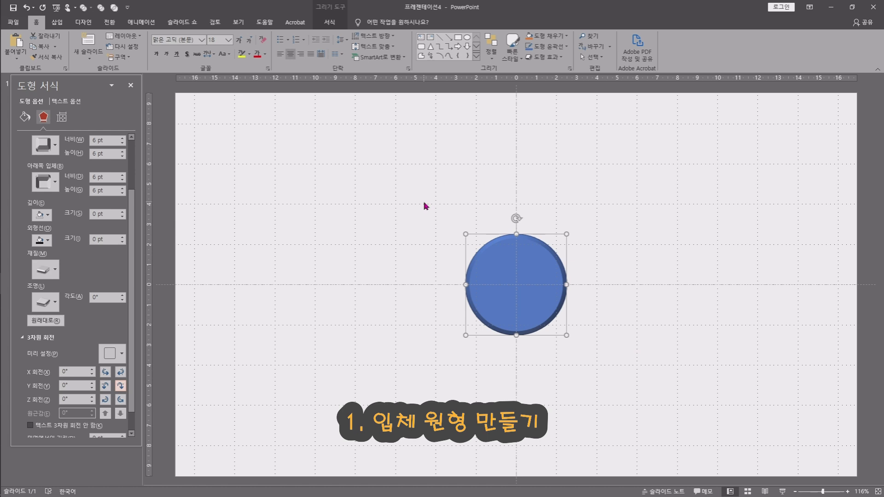
# Apply the first preset of the first row as both the top and bottom bevel of the circle
pyautogui.click(45, 151)
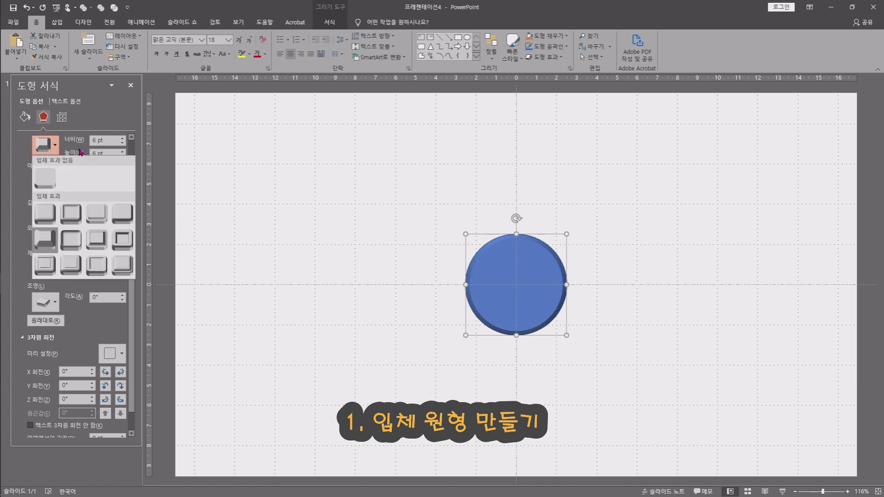
pyautogui.click(39, 221)
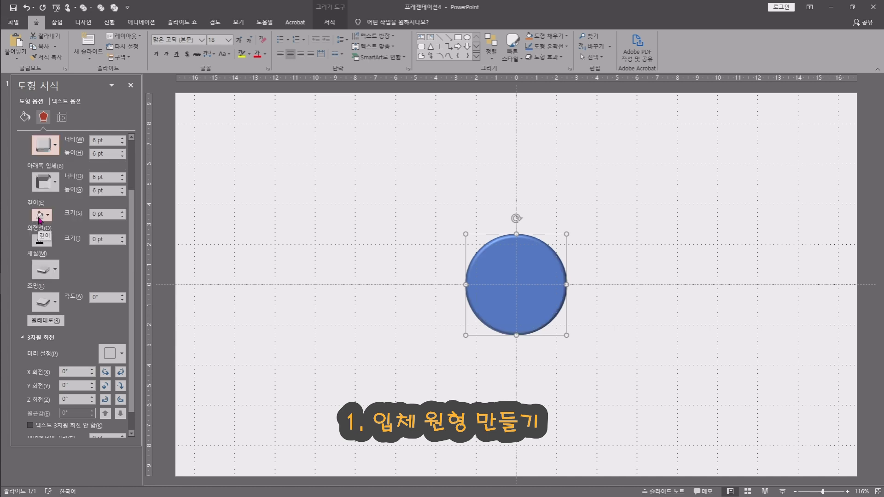
pyautogui.click(50, 184)
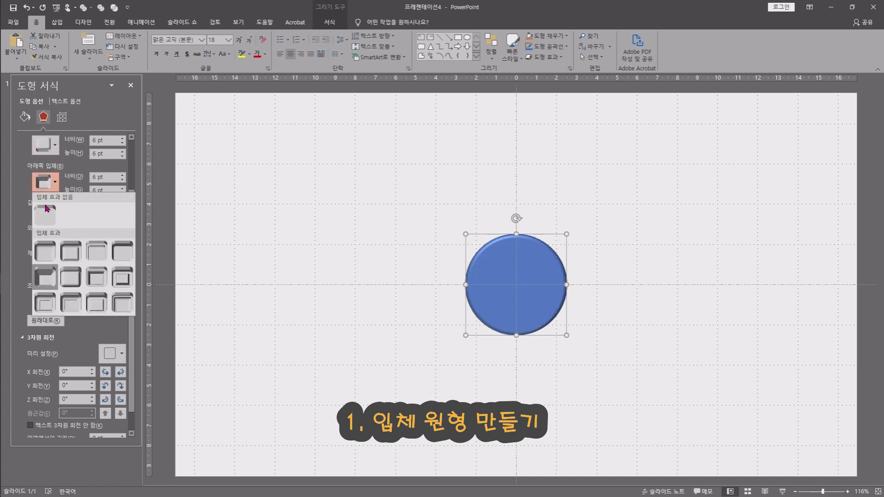
pyautogui.click(36, 251)
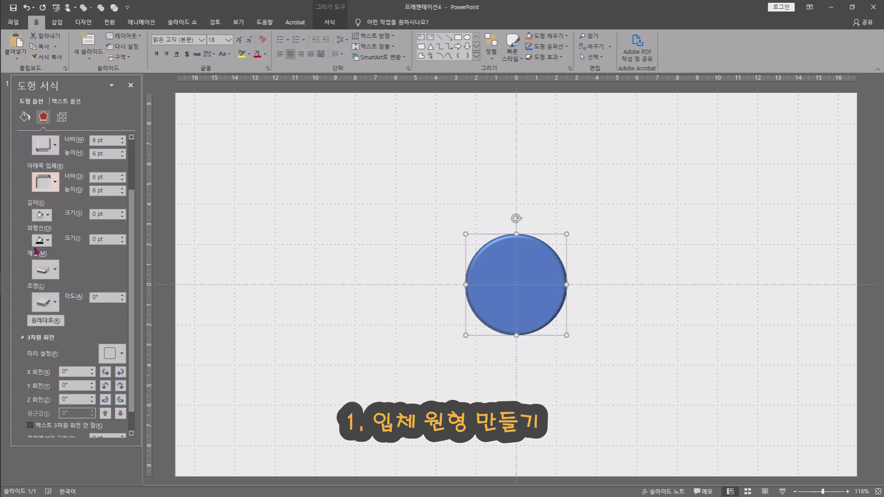
# Rotate the circle in 3-D to a Y rotation of 270° so it is seen from the side
pyautogui.scroll(2, 90, 239)
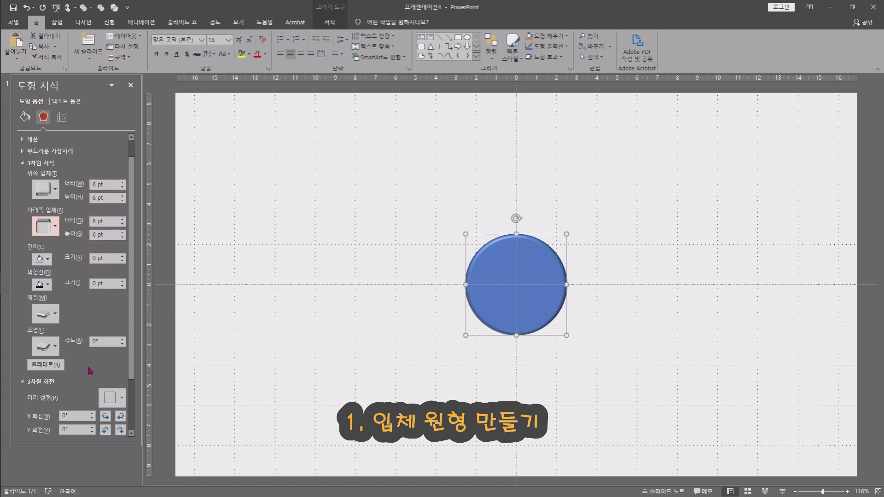
pyautogui.scroll(-3, 91, 371)
pyautogui.moveTo(120, 364); pyautogui.dragTo(120, 365)
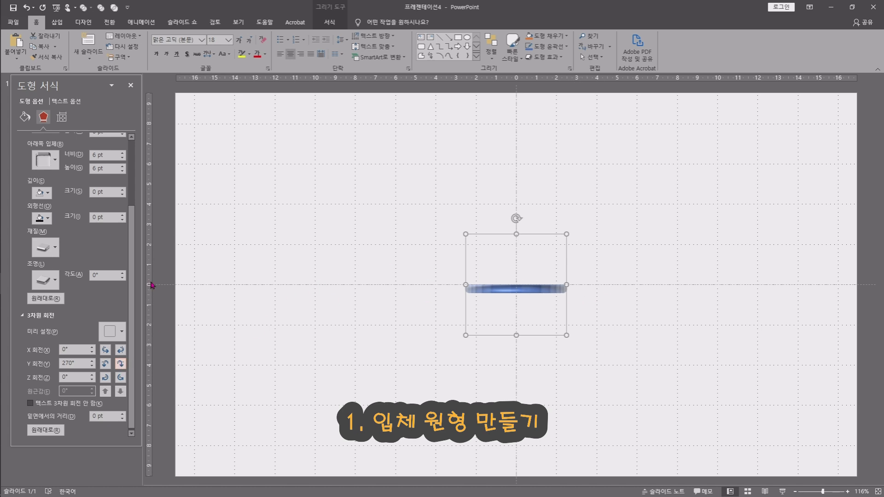
# Set the heights of the circle's top and bottom bevels to 40 pt
pyautogui.scroll(3, 102, 292)
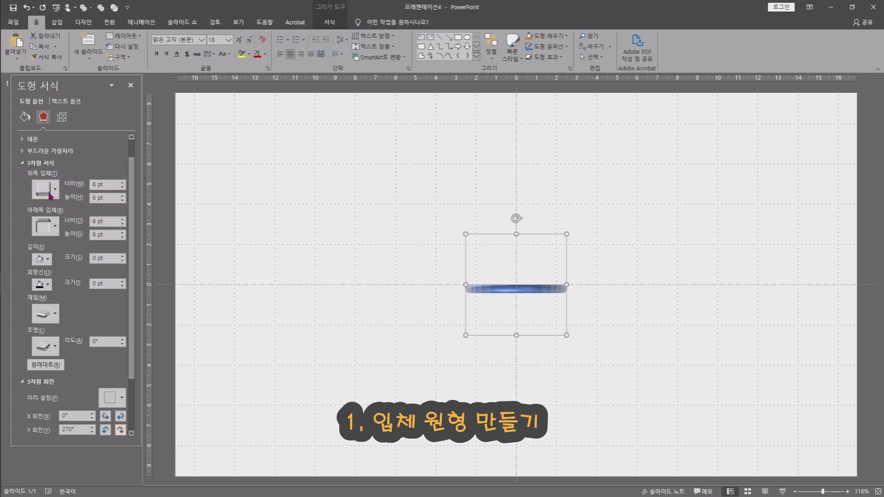
pyautogui.click(122, 196)
pyautogui.click(123, 196)
pyautogui.click(123, 196)
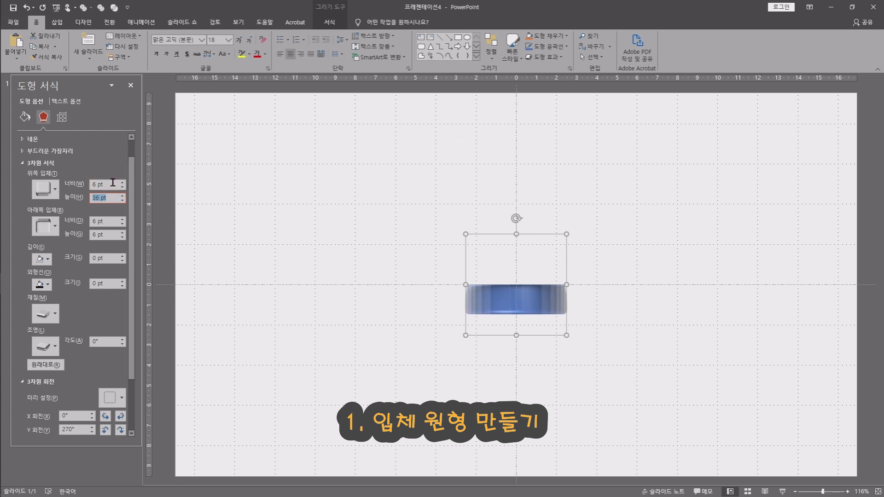
pyautogui.click(122, 196)
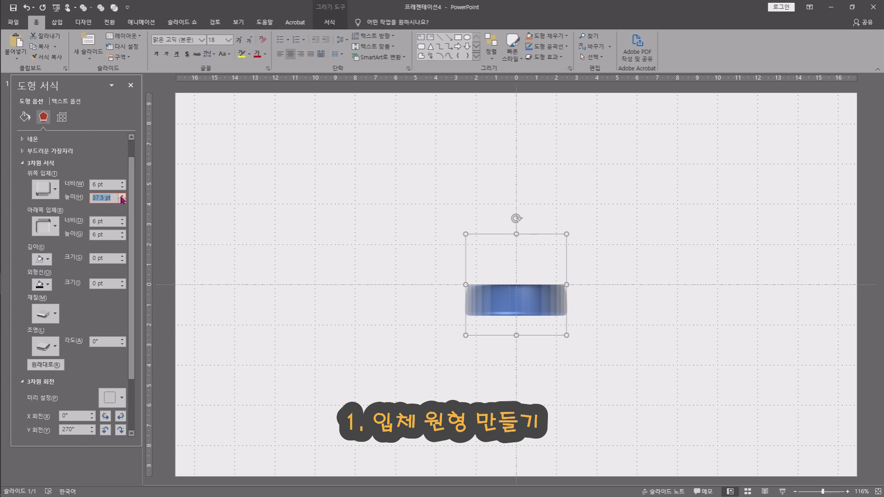
pyautogui.click(122, 195)
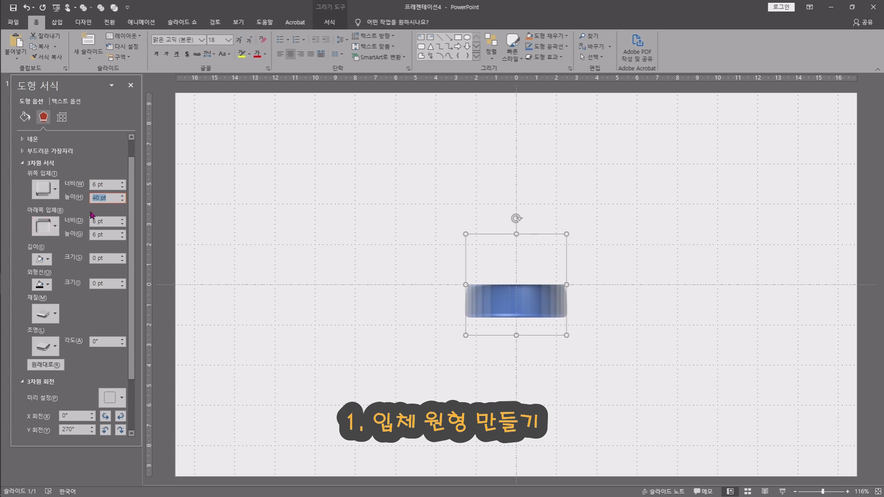
pyautogui.click(105, 233)
pyautogui.moveTo(110, 235); pyautogui.dragTo(56, 232)
pyautogui.write('40')
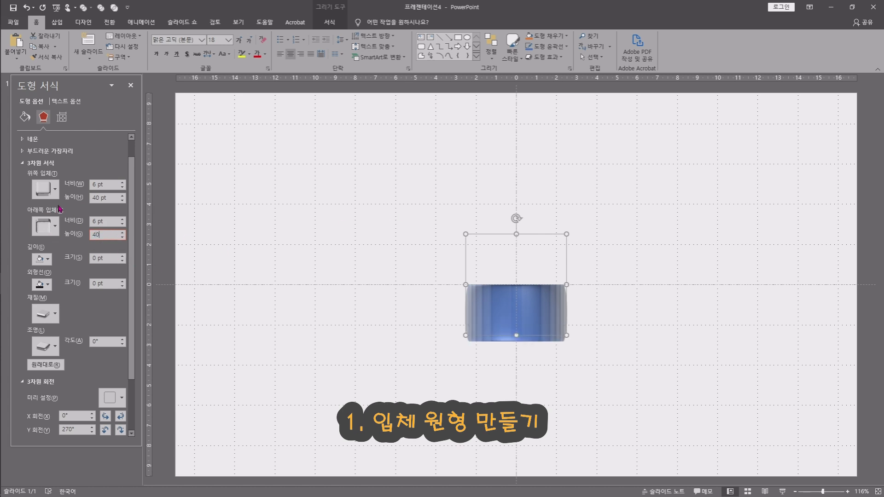
# Set the widths of the circle's top and bottom bevels to 40 pt
pyautogui.click(46, 198)
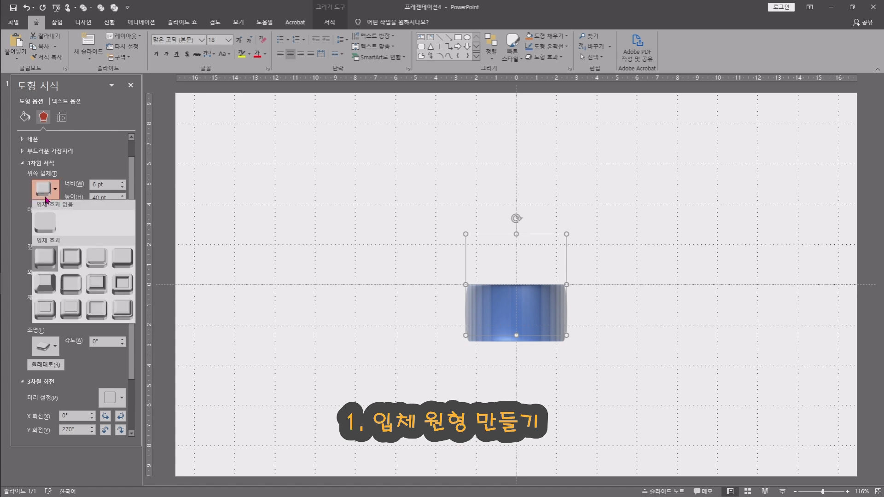
pyautogui.click(46, 198)
pyautogui.click(36, 231)
pyautogui.click(43, 226)
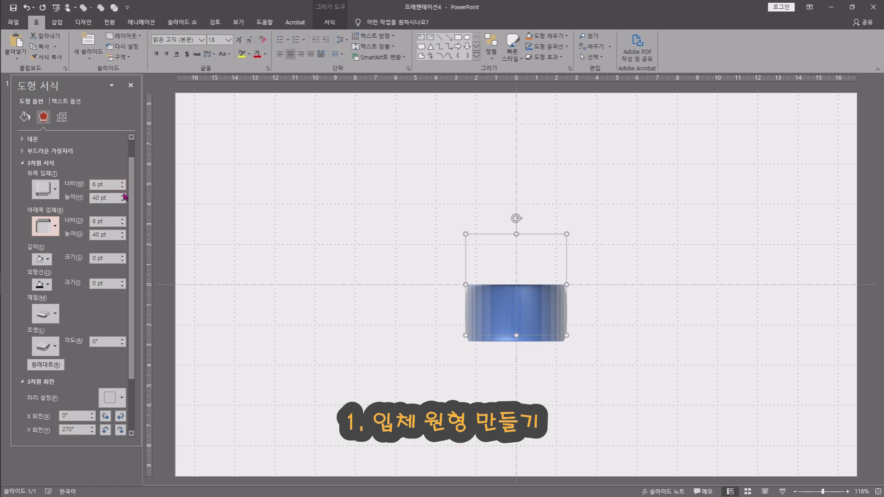
pyautogui.click(124, 183)
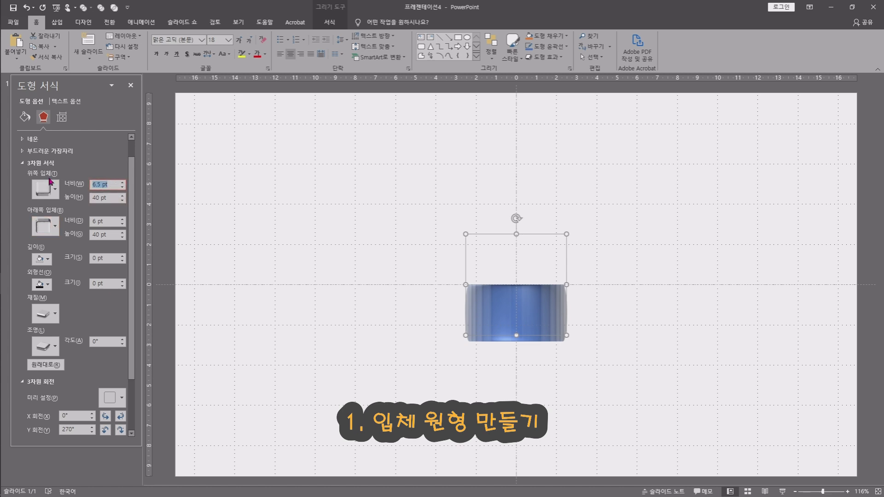
pyautogui.write('40')
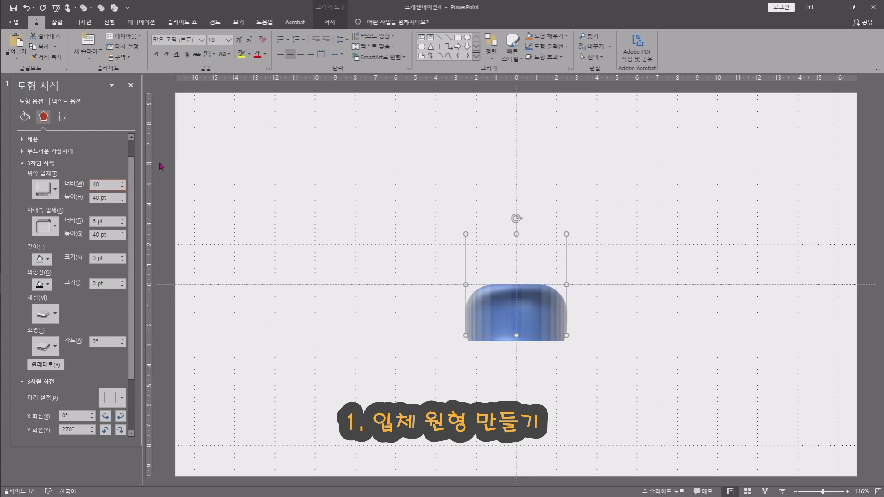
pyautogui.click(106, 222)
pyautogui.write('40')
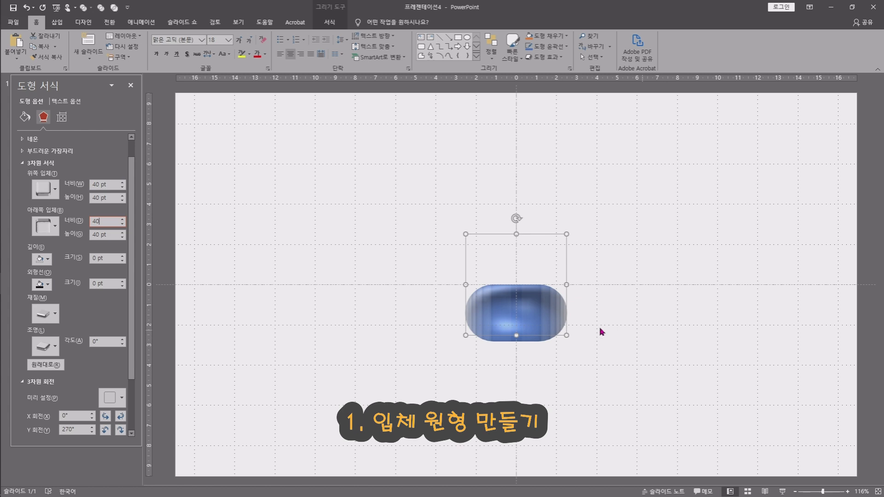
# Move the circle up and left of the slide centre and set its top and bottom bevel widths to 66 pt
pyautogui.moveTo(549, 314); pyautogui.dragTo(509, 237)
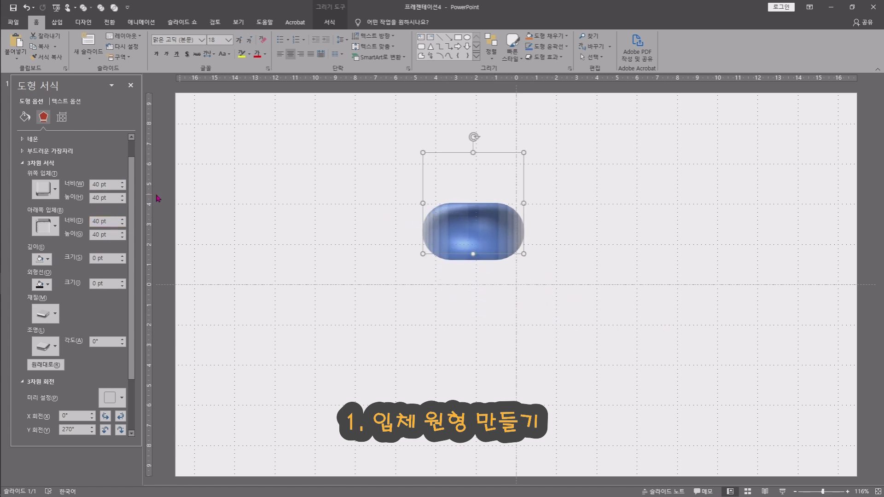
pyautogui.click(122, 182)
pyautogui.click(122, 184)
pyautogui.click(120, 183)
pyautogui.click(122, 184)
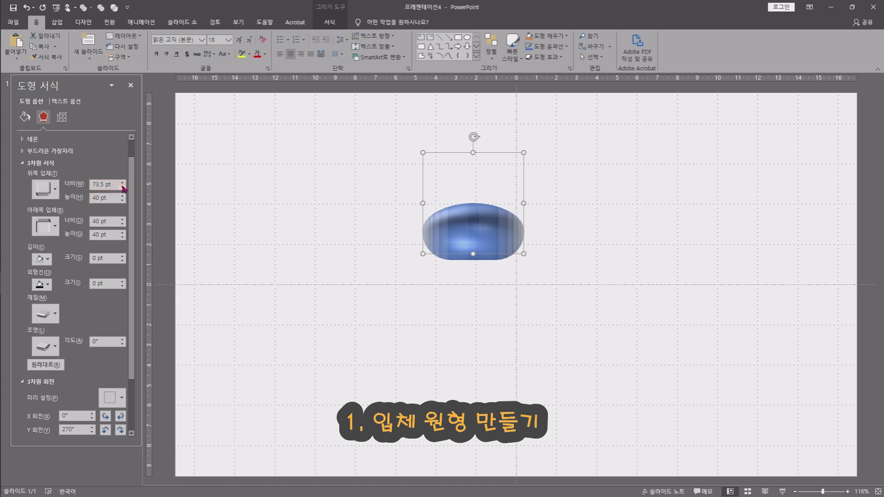
pyautogui.click(122, 187)
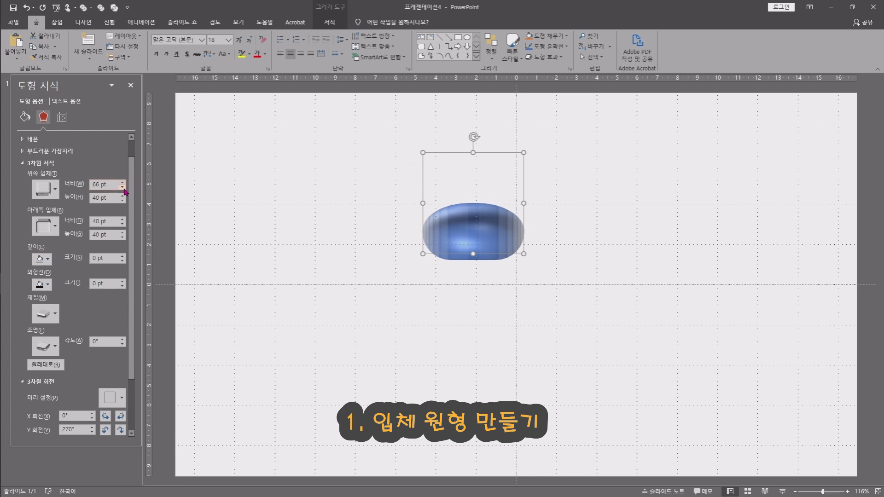
pyautogui.click(122, 182)
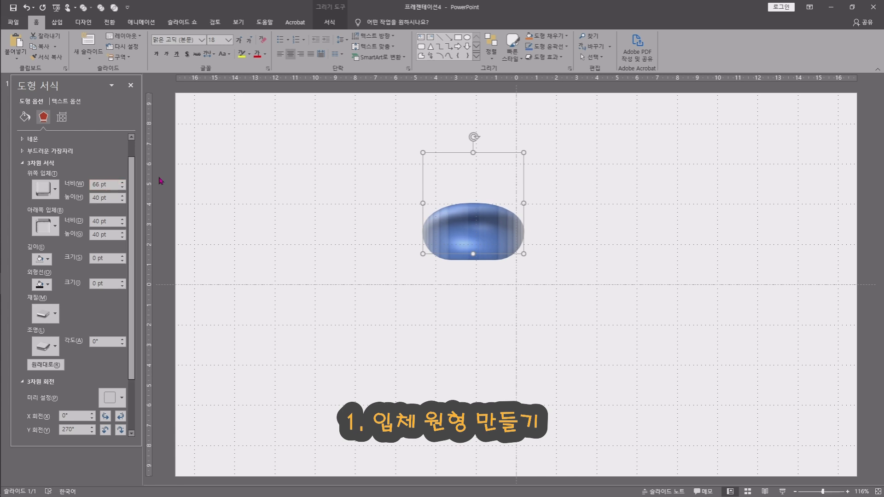
pyautogui.click(110, 220)
pyautogui.moveTo(111, 220); pyautogui.dragTo(33, 221)
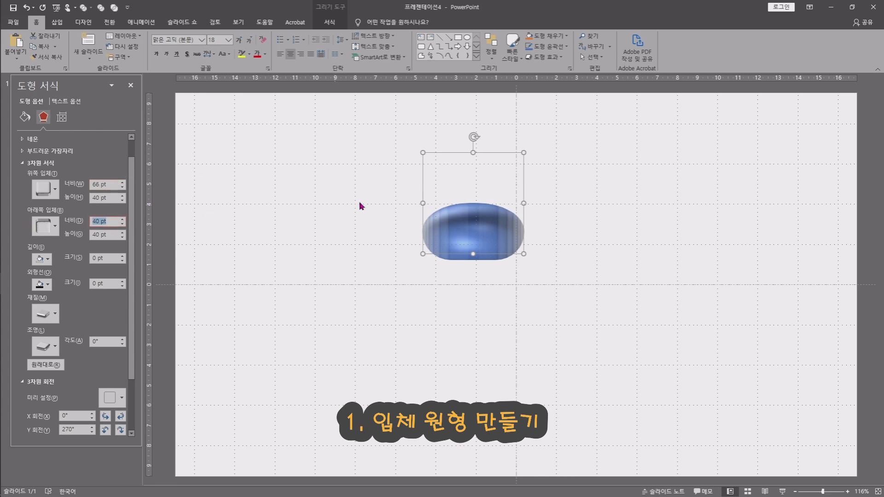
pyautogui.write('66')
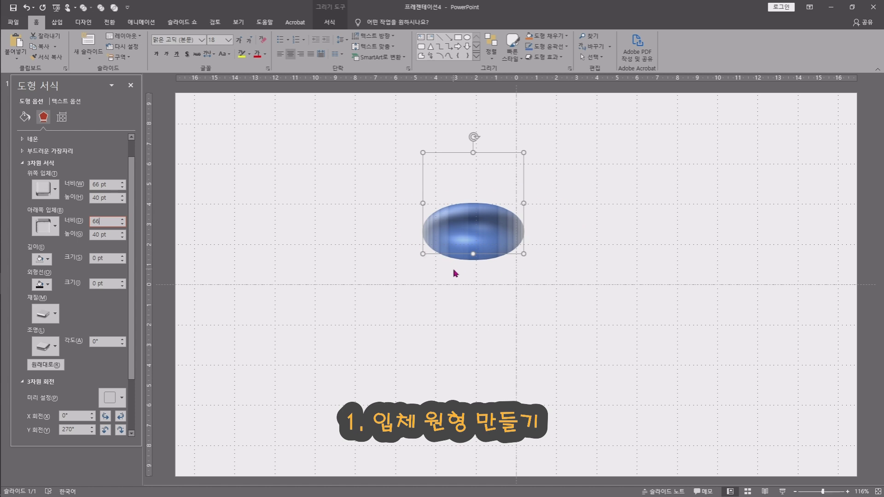
# Set the heights of the circle's top and bottom bevels to 66 pt
pyautogui.click(106, 198)
pyautogui.moveTo(113, 198); pyautogui.dragTo(54, 195)
pyautogui.write('66')
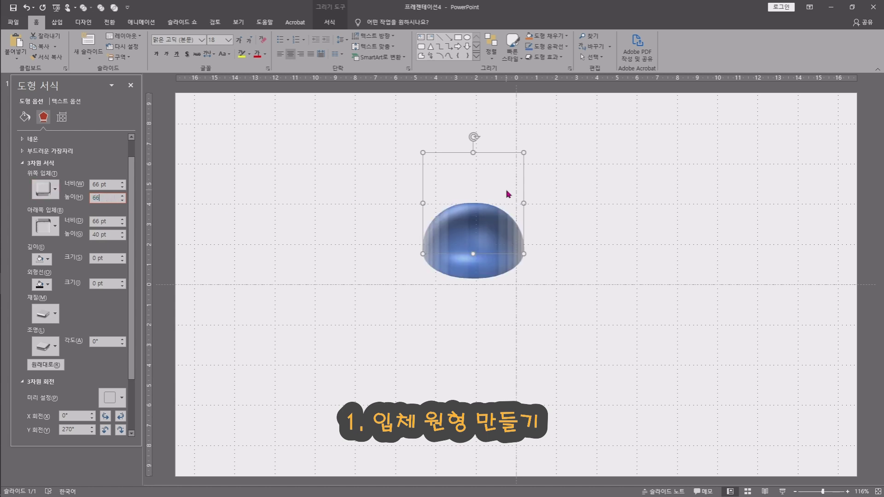
pyautogui.click(115, 234)
pyautogui.moveTo(115, 234); pyautogui.dragTo(36, 235)
pyautogui.write('66')
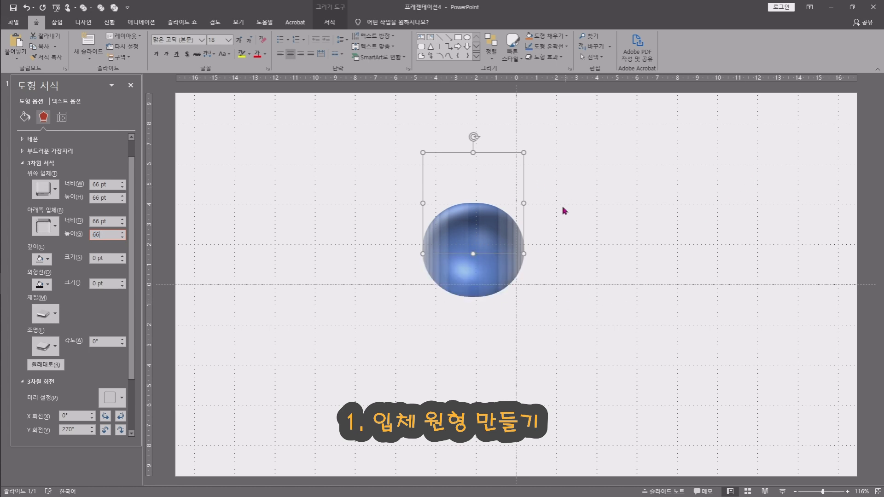
# Rotate the ball-shaped circle around the Y axis to 360° so its front faces the viewer
pyautogui.scroll(-3, 111, 396)
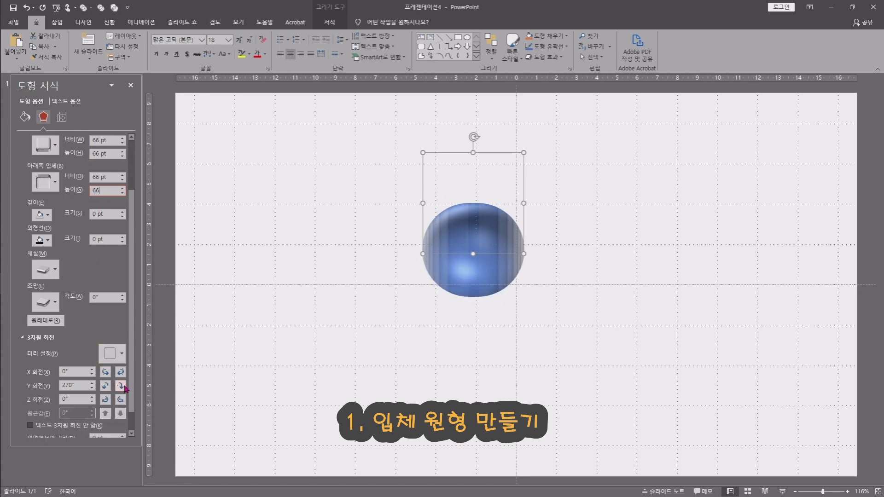
pyautogui.click(120, 385)
pyautogui.click(106, 389)
pyautogui.click(106, 389)
pyautogui.click(105, 389)
pyautogui.click(105, 389)
pyautogui.click(105, 389)
pyautogui.click(105, 389)
pyautogui.click(105, 389)
pyautogui.click(106, 389)
pyautogui.click(106, 389)
pyautogui.click(105, 389)
pyautogui.click(105, 389)
pyautogui.click(105, 389)
pyautogui.click(106, 389)
pyautogui.click(105, 389)
pyautogui.click(106, 389)
pyautogui.click(106, 389)
pyautogui.click(106, 389)
pyautogui.click(105, 389)
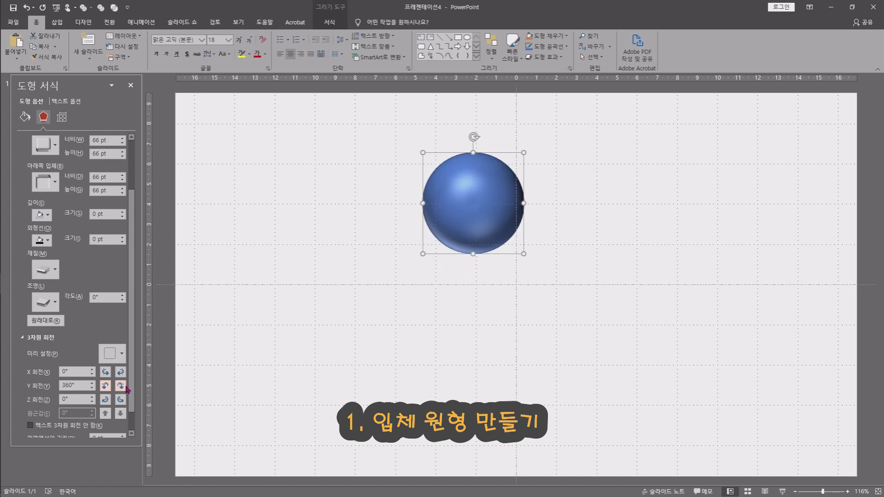
# Tilt the ball-shaped circle back around the Y axis towards its side view and deselect it
pyautogui.click(121, 386)
pyautogui.click(120, 386)
pyautogui.click(120, 386)
pyautogui.click(121, 386)
pyautogui.click(121, 386)
pyautogui.click(121, 386)
pyautogui.click(121, 386)
pyautogui.click(121, 386)
pyautogui.click(120, 386)
pyautogui.click(120, 386)
pyautogui.click(121, 386)
pyautogui.click(121, 386)
pyautogui.click(121, 385)
pyautogui.click(120, 385)
pyautogui.click(521, 322)
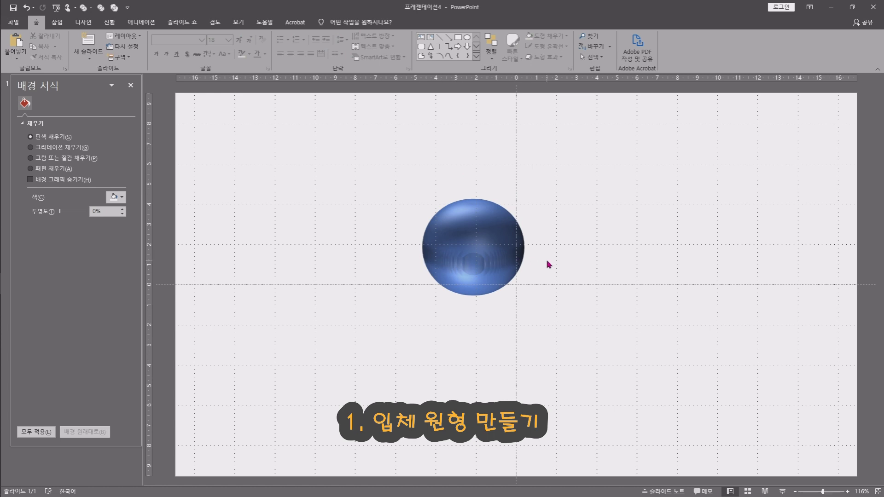
# Try removing the ball-shaped circle's outline and switch it back to a solid line
pyautogui.click(487, 229)
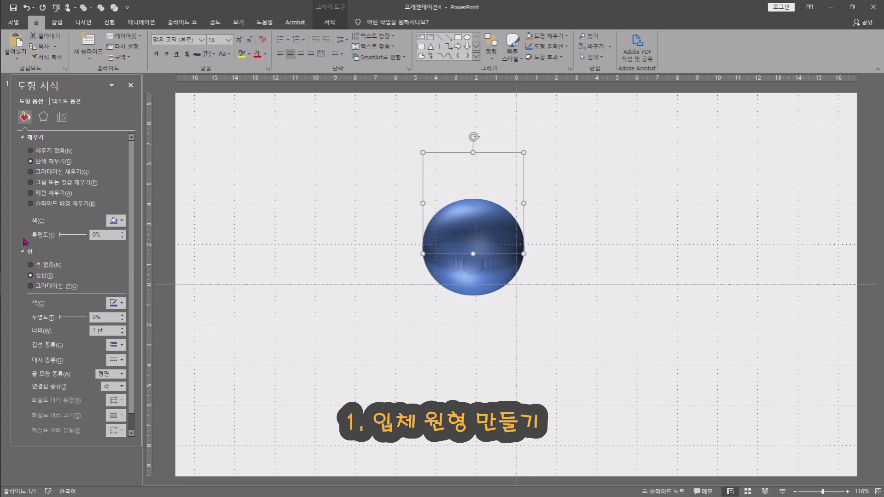
pyautogui.click(39, 266)
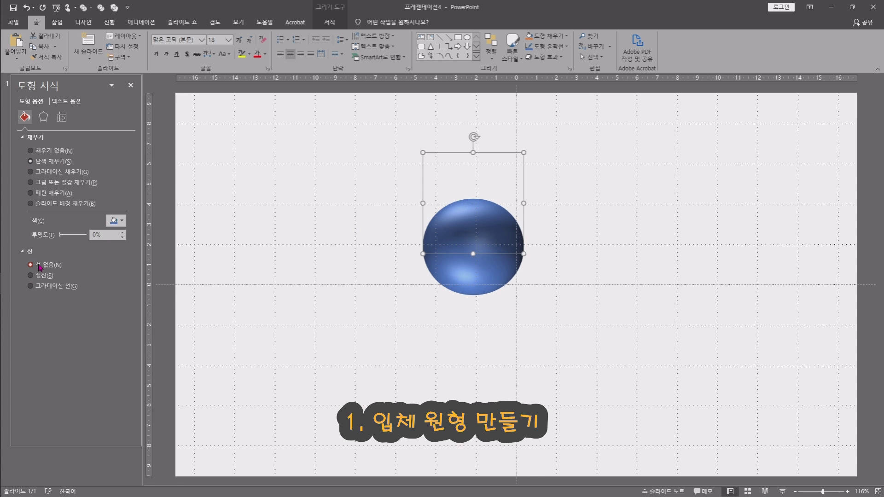
pyautogui.click(40, 276)
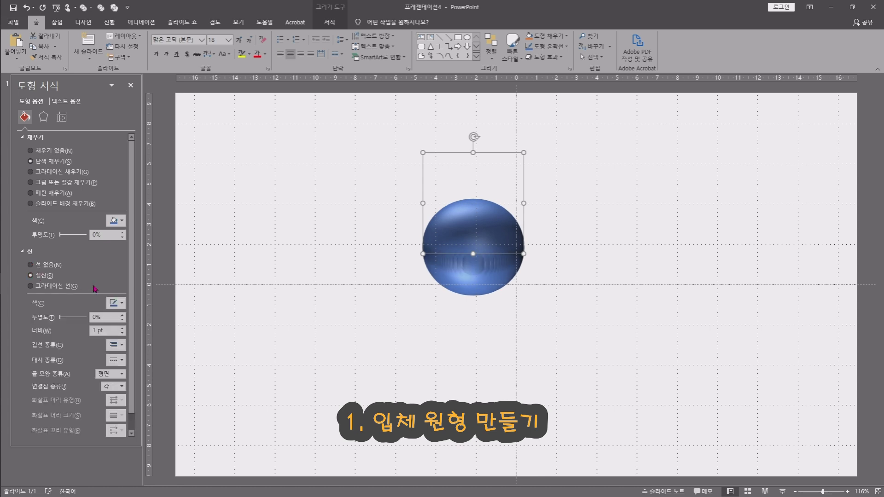
# Try a white outline on the ball-shaped circle and set its line to none
pyautogui.click(115, 303)
pyautogui.click(109, 339)
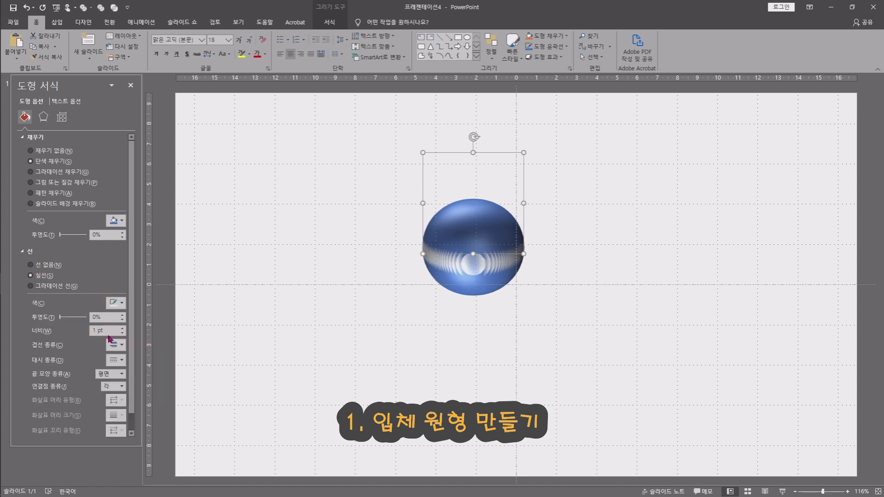
pyautogui.click(44, 266)
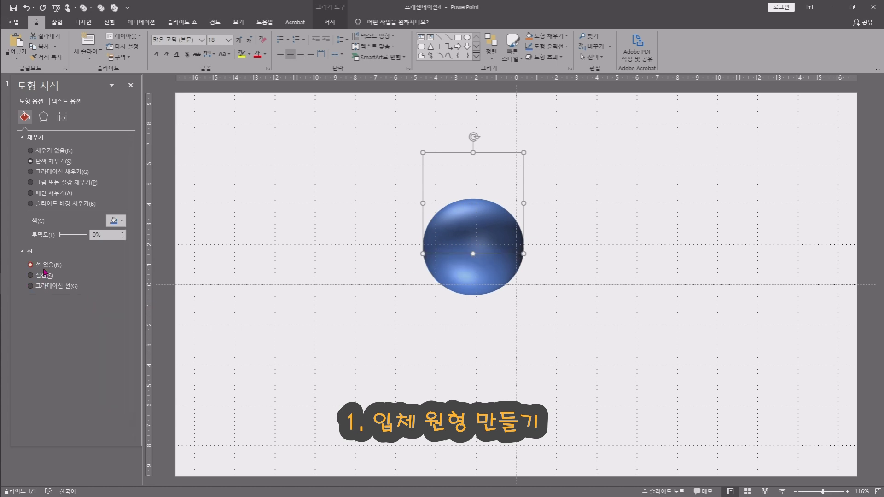
# Set the ball's Y rotation to 0° and move it about 4 cm left of and 4.5 cm above the slide centre
pyautogui.click(43, 117)
pyautogui.scroll(-5, 101, 399)
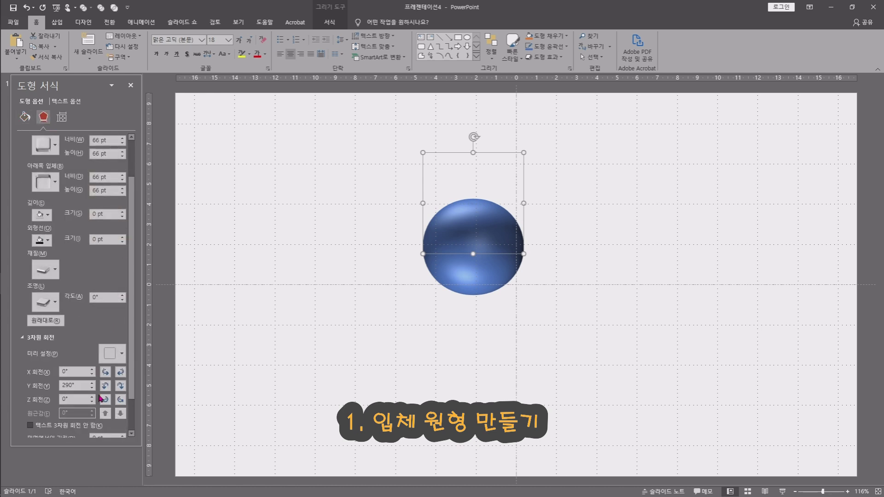
pyautogui.click(77, 387)
pyautogui.press('Return')
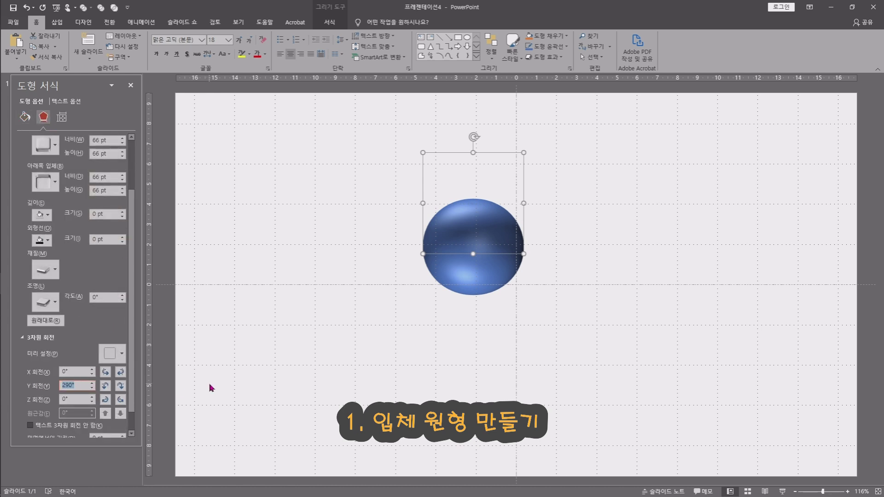
pyautogui.write('0')
pyautogui.moveTo(490, 216); pyautogui.dragTo(463, 233)
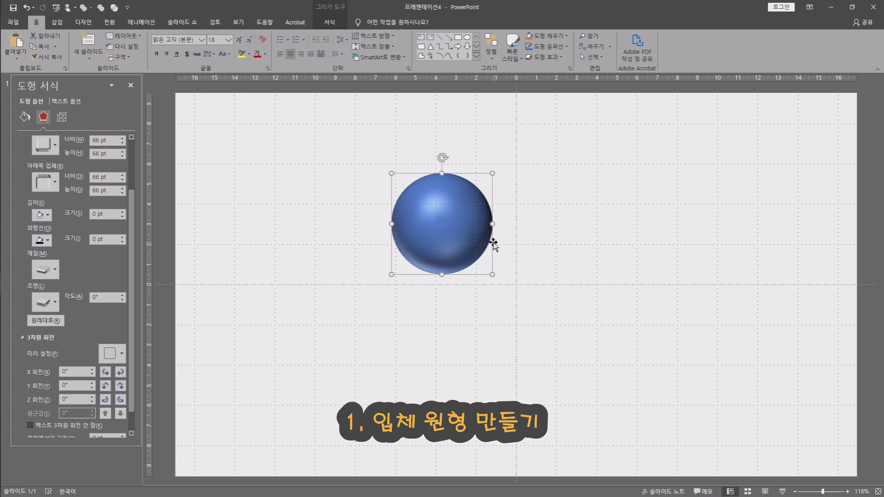
pyautogui.moveTo(461, 237); pyautogui.dragTo(453, 208)
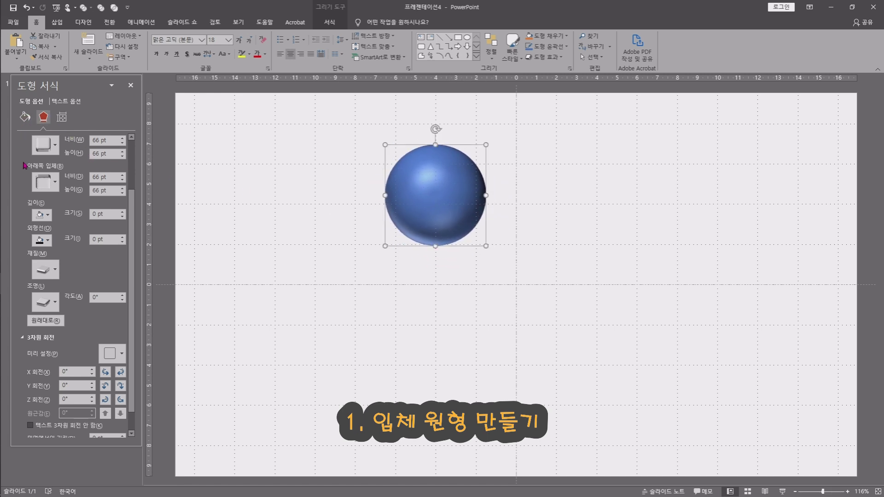
# Try the second Neutral (보통) lighting preset on the ball with the third and fourth Standard (표준) materials
pyautogui.click(53, 304)
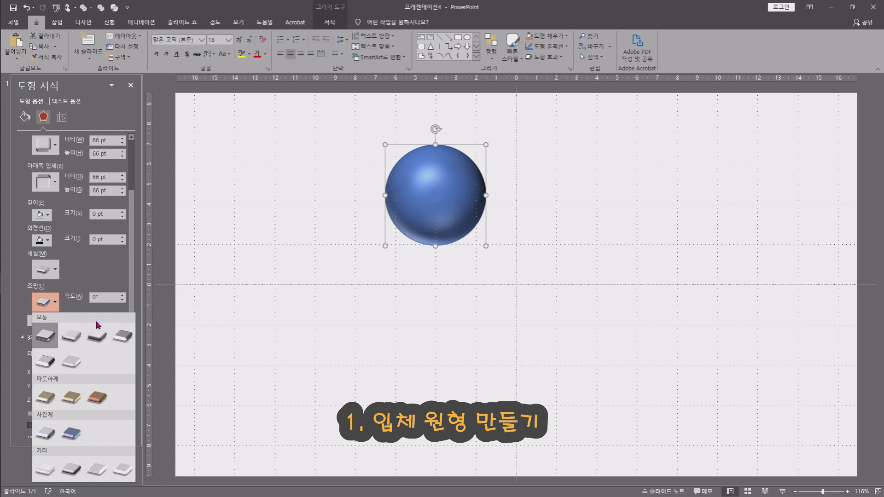
pyautogui.click(77, 341)
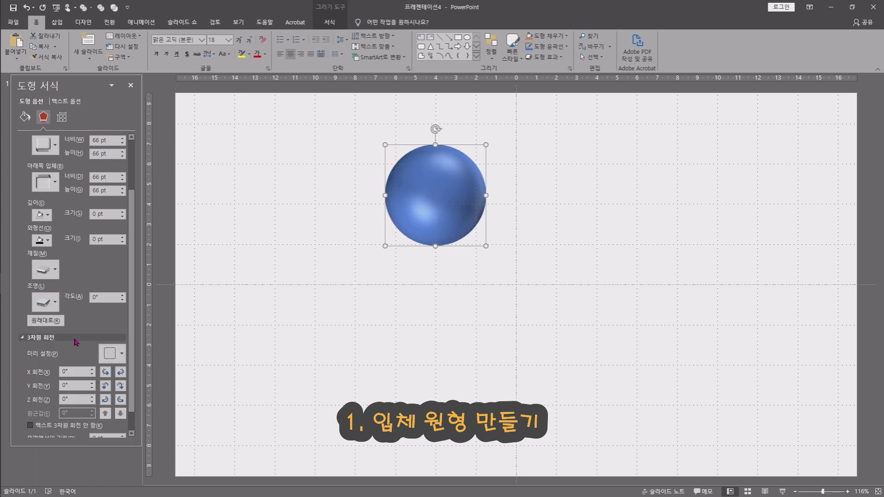
pyautogui.click(51, 269)
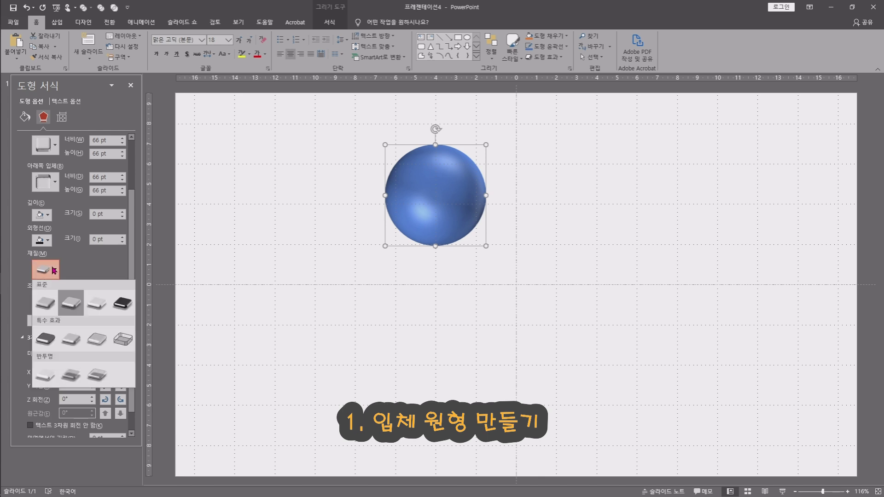
pyautogui.click(96, 302)
pyautogui.click(51, 269)
pyautogui.click(116, 311)
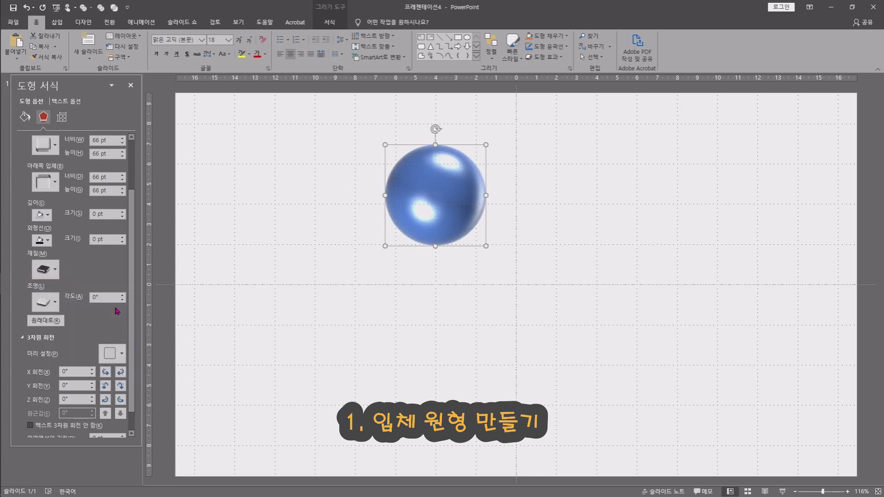
# Try the first two Special Effect (특수 효과) materials on the ball
pyautogui.click(50, 269)
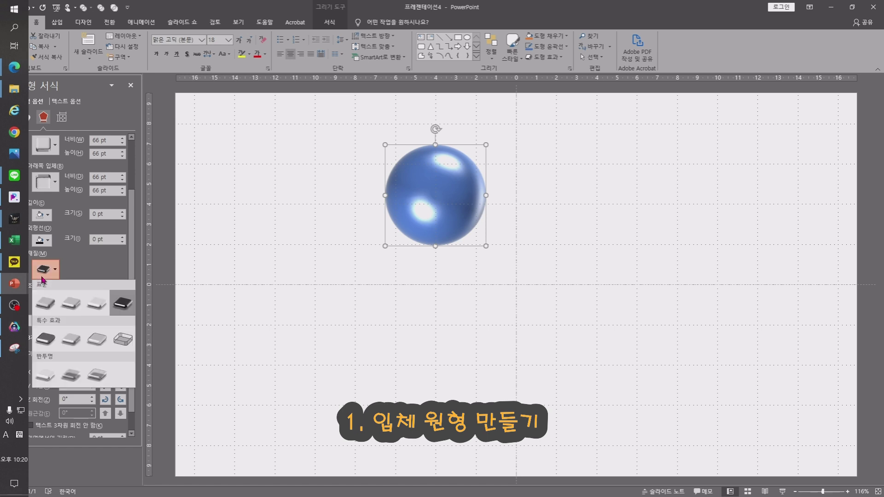
pyautogui.click(48, 339)
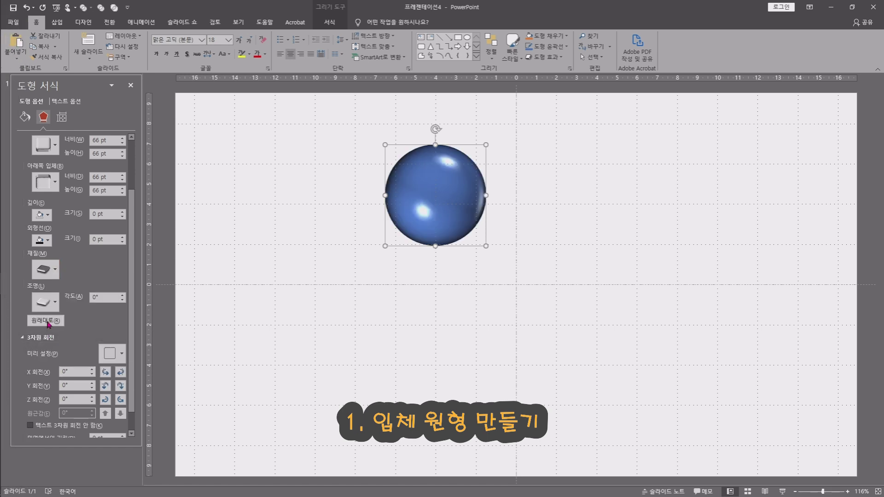
pyautogui.click(50, 273)
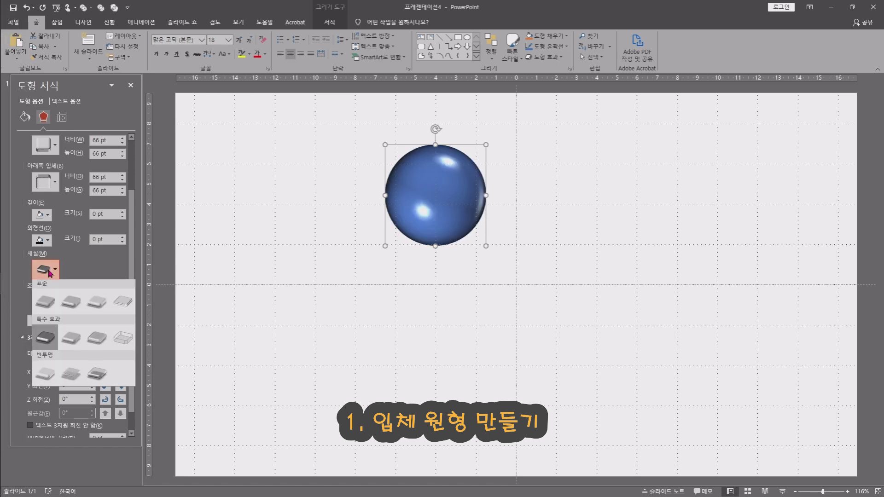
pyautogui.click(73, 343)
# Set the ball's material to Plastic, the third Standard (표준) preset
pyautogui.click(48, 272)
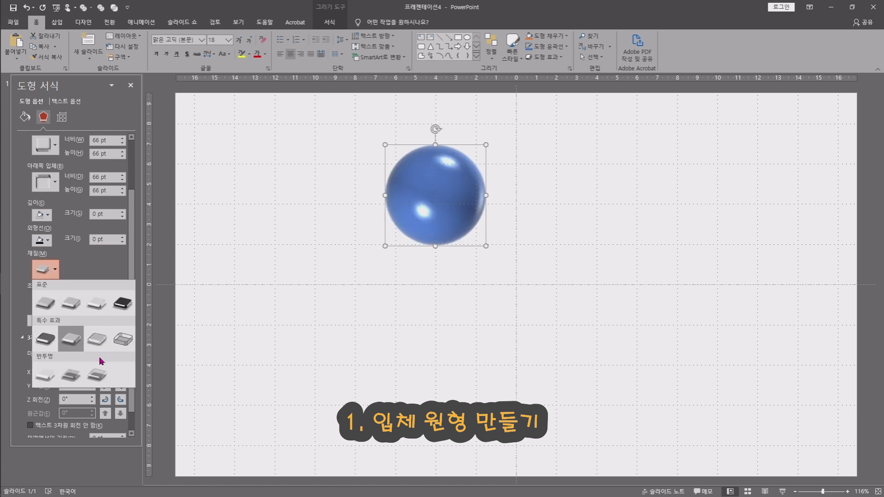
pyautogui.click(50, 311)
pyautogui.click(51, 297)
pyautogui.click(97, 301)
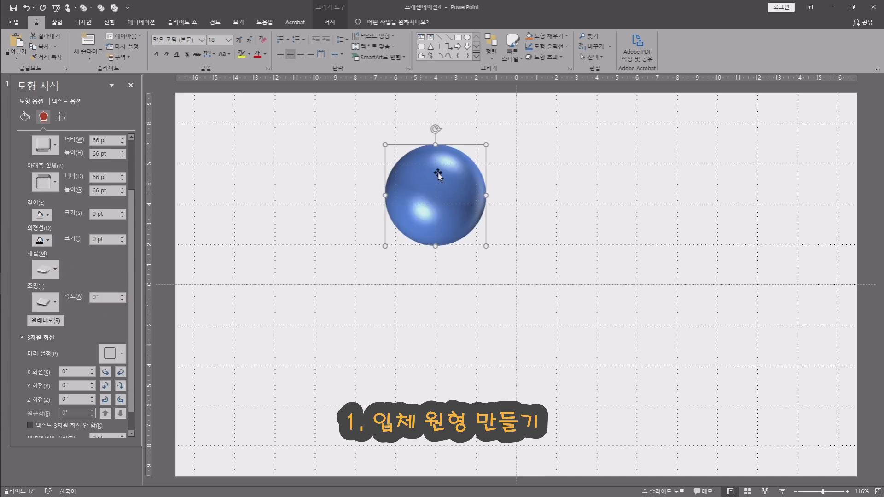
# Compare the four lighting presets in the first row of the Neutral (보통) group on the plastic ball
pyautogui.click(51, 309)
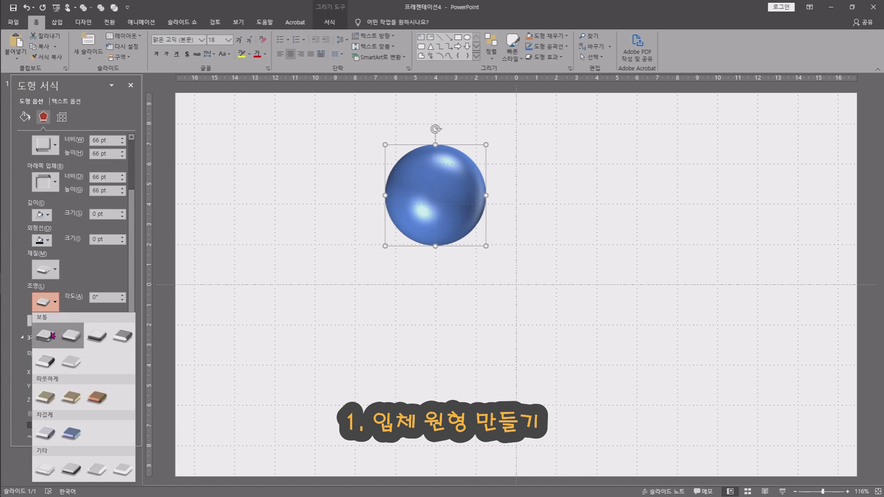
pyautogui.click(45, 336)
pyautogui.click(50, 305)
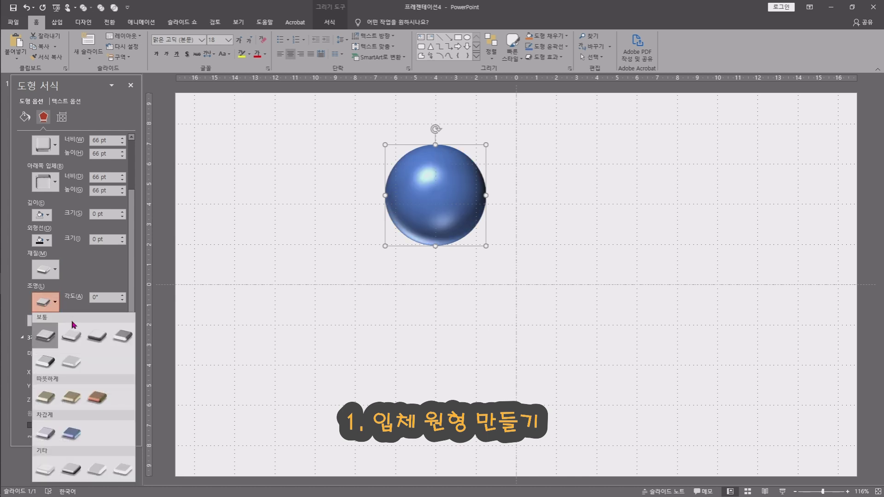
pyautogui.click(70, 335)
pyautogui.click(54, 309)
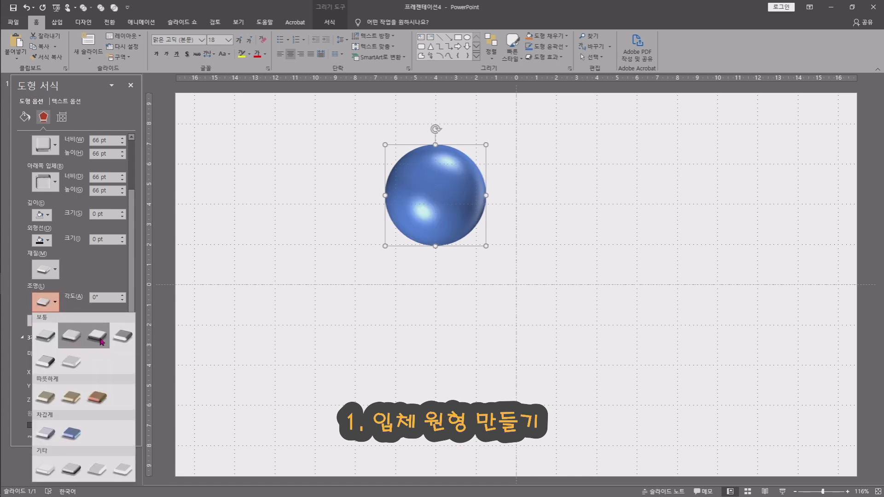
pyautogui.click(96, 336)
pyautogui.click(50, 304)
pyautogui.click(122, 335)
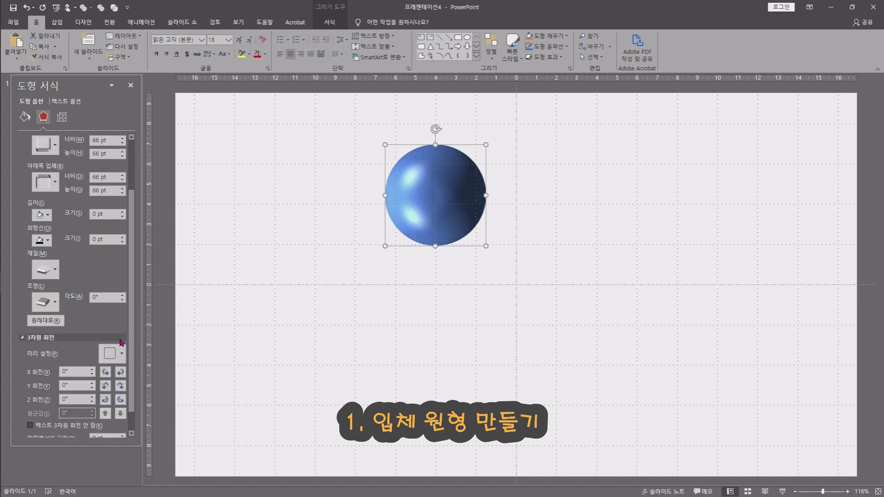
# Apply the third Neutral (보통) lighting preset to the ball, sweep the light around it and set the lighting angle to 20°
pyautogui.click(54, 304)
pyautogui.click(97, 335)
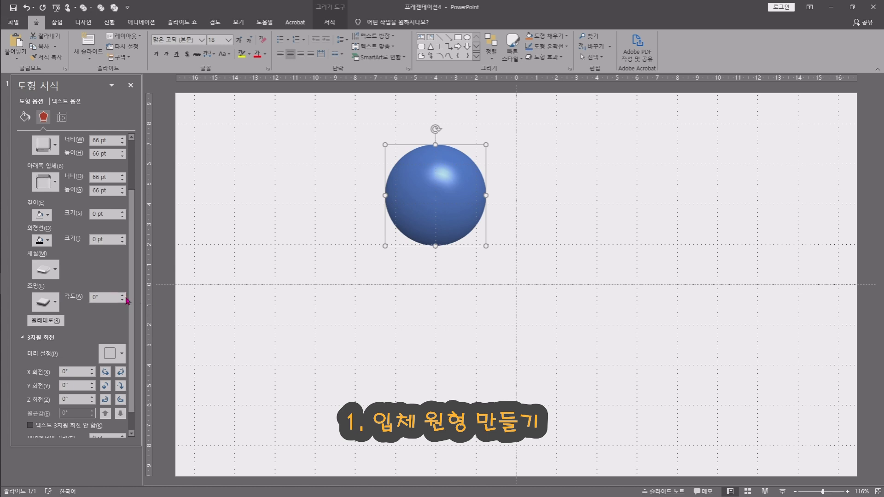
pyautogui.click(123, 295)
pyautogui.click(122, 295)
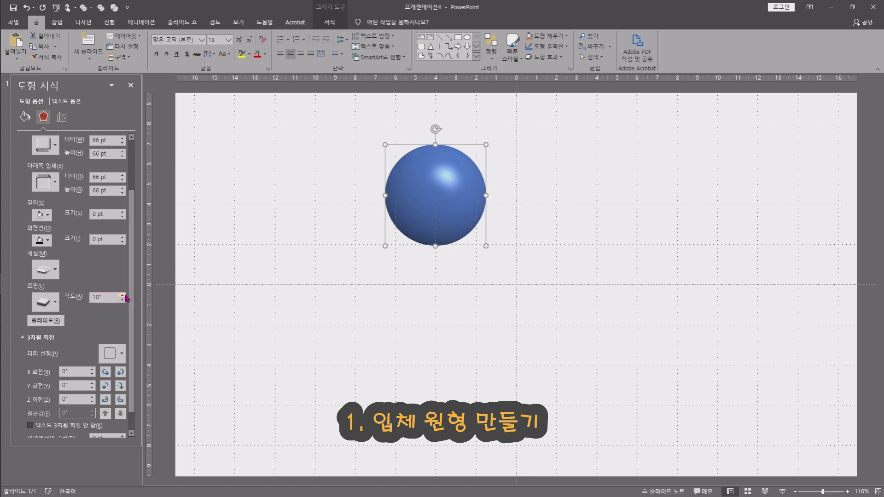
pyautogui.click(124, 295)
pyautogui.click(125, 295)
pyautogui.click(124, 296)
pyautogui.click(124, 295)
pyautogui.click(124, 295)
pyautogui.click(124, 296)
pyautogui.click(125, 296)
pyautogui.click(125, 296)
pyautogui.click(125, 296)
pyautogui.click(124, 296)
pyautogui.click(124, 295)
pyautogui.click(125, 296)
pyautogui.click(125, 295)
pyautogui.click(124, 296)
pyautogui.click(125, 296)
pyautogui.click(124, 296)
pyautogui.click(124, 296)
pyautogui.click(124, 295)
pyautogui.click(124, 295)
pyautogui.click(124, 296)
pyautogui.click(124, 295)
pyautogui.click(124, 296)
pyautogui.click(124, 295)
pyautogui.click(125, 295)
pyautogui.click(125, 296)
pyautogui.click(126, 296)
pyautogui.click(125, 296)
pyautogui.click(124, 300)
pyautogui.click(124, 300)
pyautogui.click(123, 300)
pyautogui.click(123, 300)
pyautogui.click(124, 301)
pyautogui.click(124, 300)
pyautogui.click(124, 300)
pyautogui.click(124, 300)
pyautogui.click(123, 300)
pyautogui.click(124, 300)
pyautogui.click(124, 300)
pyautogui.click(123, 300)
pyautogui.click(124, 300)
pyautogui.click(124, 300)
pyautogui.click(124, 300)
pyautogui.click(124, 300)
pyautogui.click(123, 301)
pyautogui.click(124, 300)
pyautogui.click(124, 301)
pyautogui.click(124, 300)
pyautogui.click(124, 300)
pyautogui.click(124, 300)
pyautogui.click(124, 300)
pyautogui.click(124, 300)
pyautogui.click(124, 300)
pyautogui.click(124, 300)
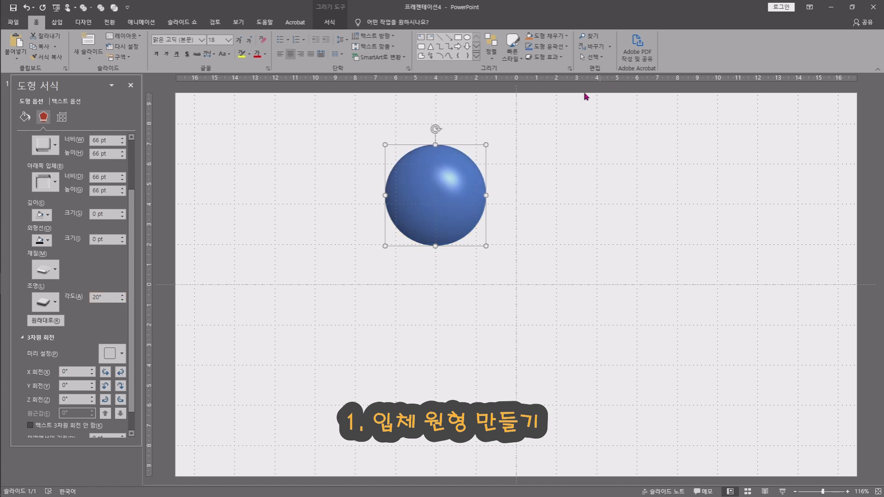
pyautogui.click(542, 180)
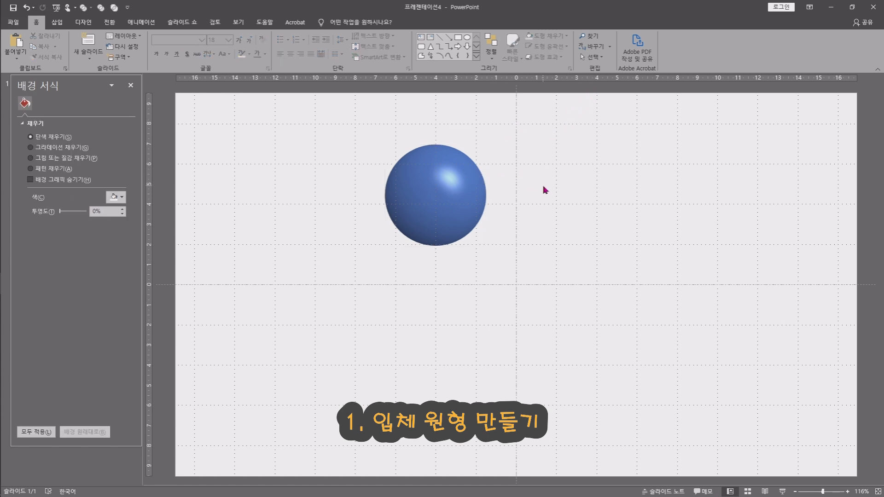
# Add an outer shadow preset to the ball that falls towards its lower left
pyautogui.click(450, 201)
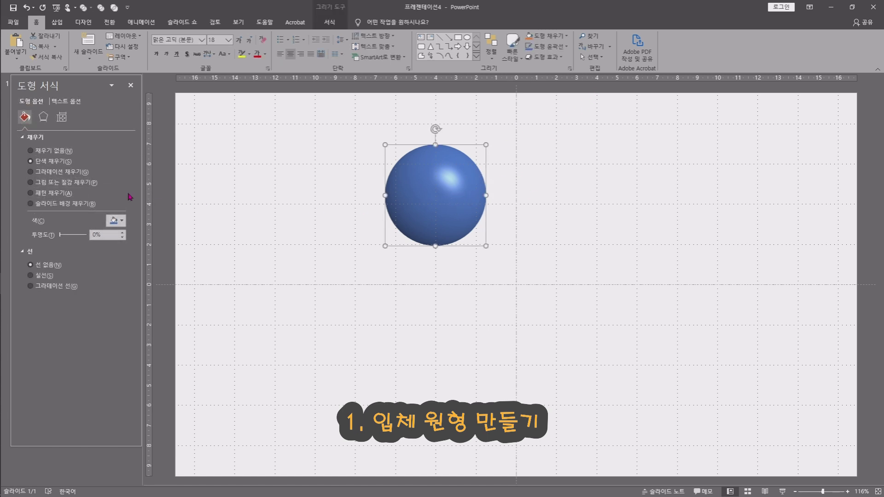
pyautogui.click(43, 117)
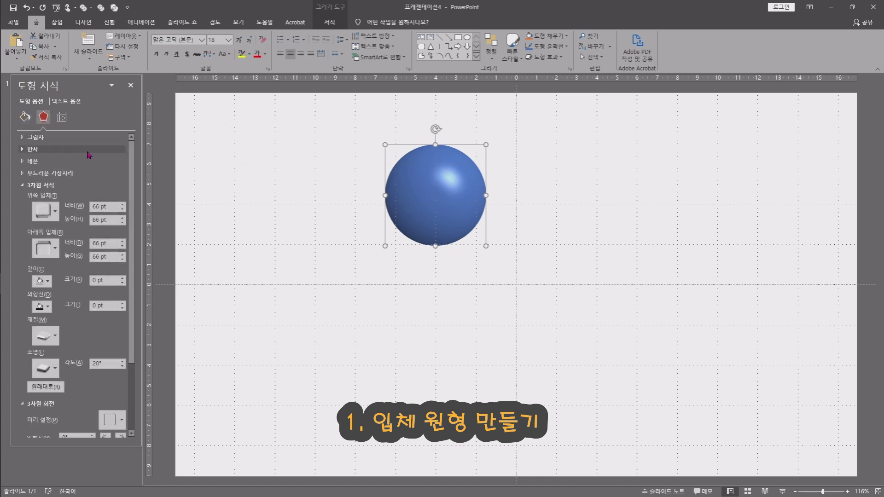
pyautogui.click(31, 137)
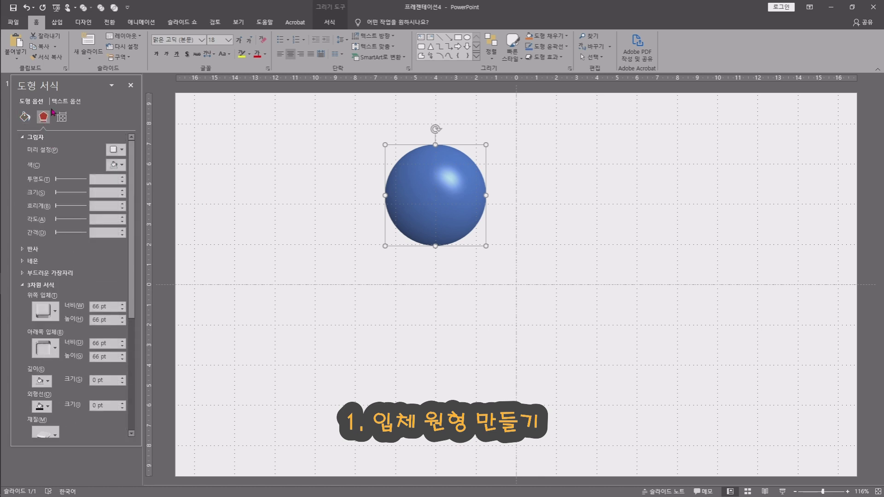
pyautogui.click(122, 151)
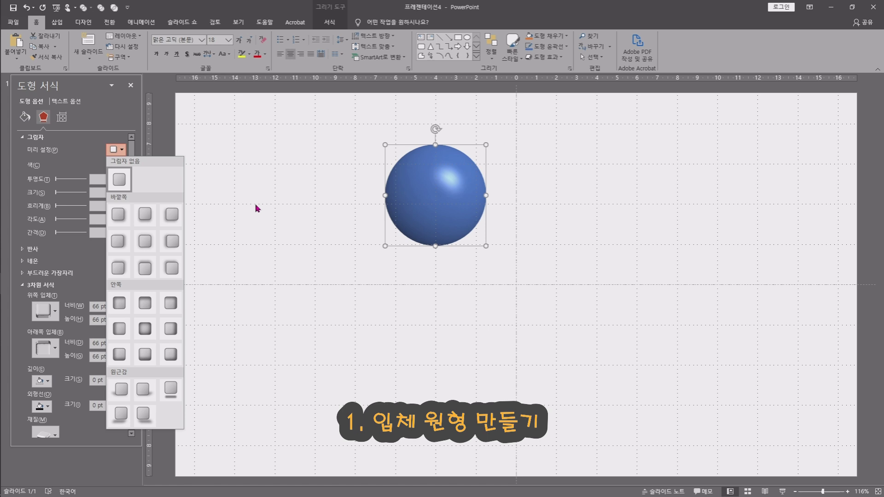
pyautogui.click(170, 216)
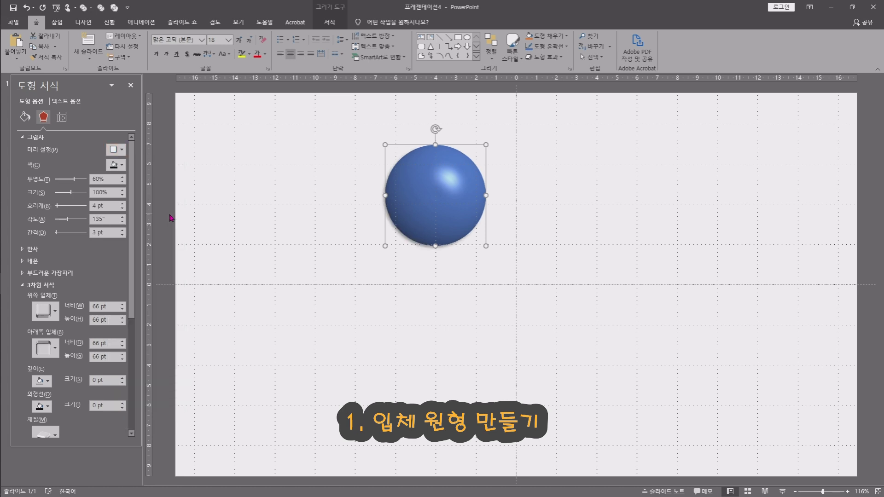
pyautogui.click(372, 218)
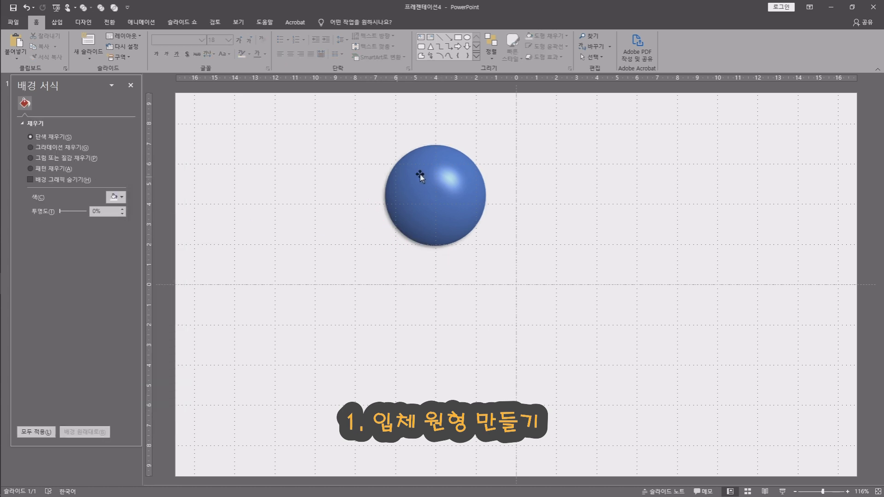
# Set the ball's shadow distance to 63 pt and its blur to about 12 pt, with the angle at 135°
pyautogui.click(446, 180)
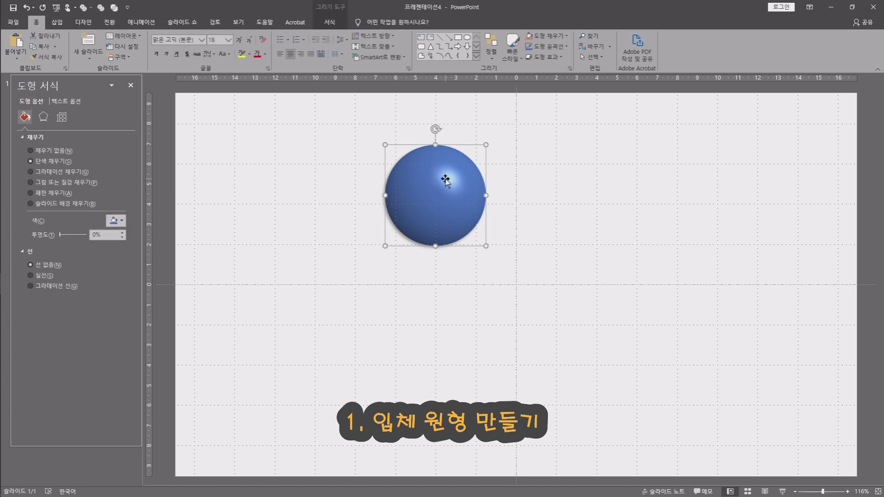
pyautogui.click(48, 121)
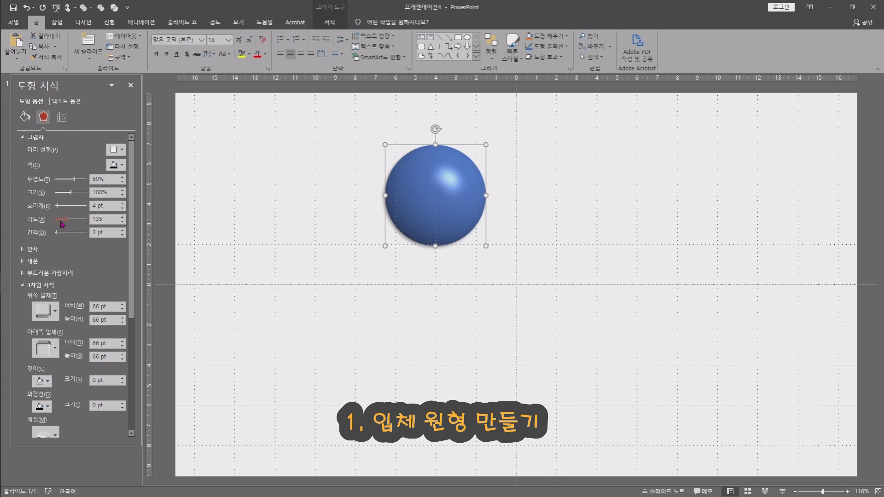
pyautogui.moveTo(56, 234); pyautogui.dragTo(66, 235)
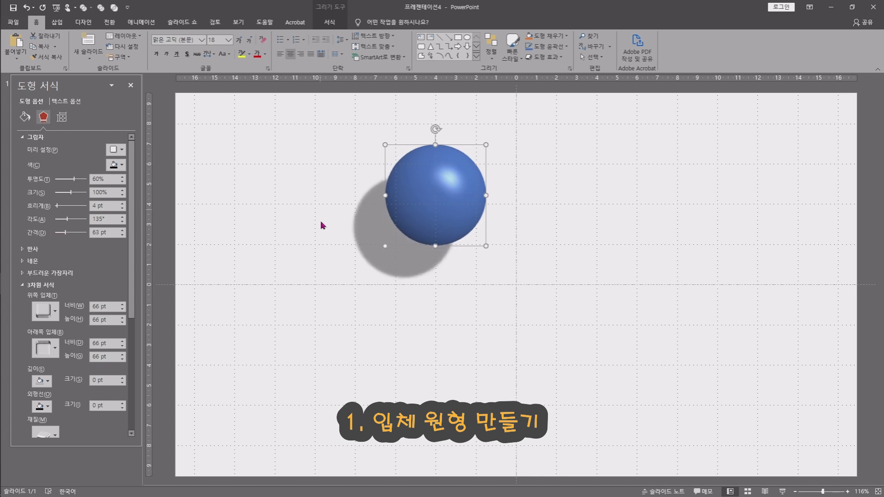
pyautogui.moveTo(69, 219); pyautogui.dragTo(70, 220)
pyautogui.moveTo(56, 207); pyautogui.dragTo(60, 207)
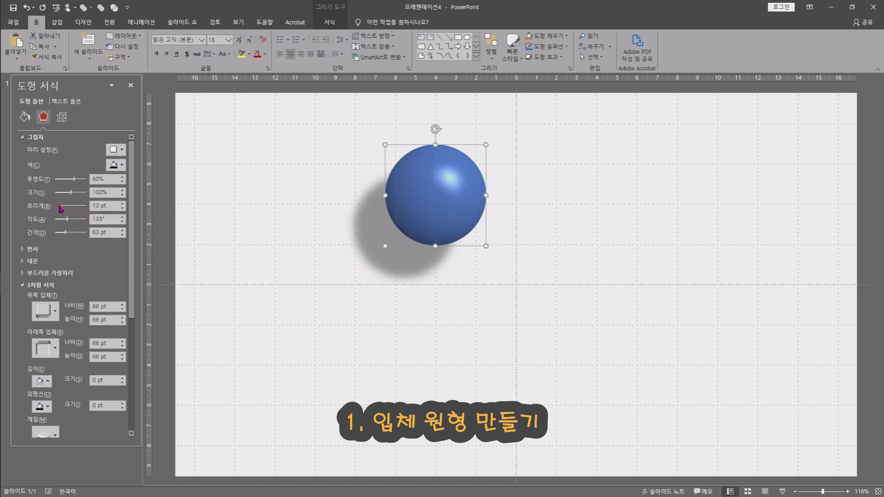
# Set the ball's shadow size to 96% and its transparency to 57%
pyautogui.moveTo(75, 195)
pyautogui.mouseDown()
pyautogui.moveTo(59, 195)
pyautogui.moveTo(80, 192)
pyautogui.mouseUp()
pyautogui.moveTo(77, 193); pyautogui.dragTo(71, 192)
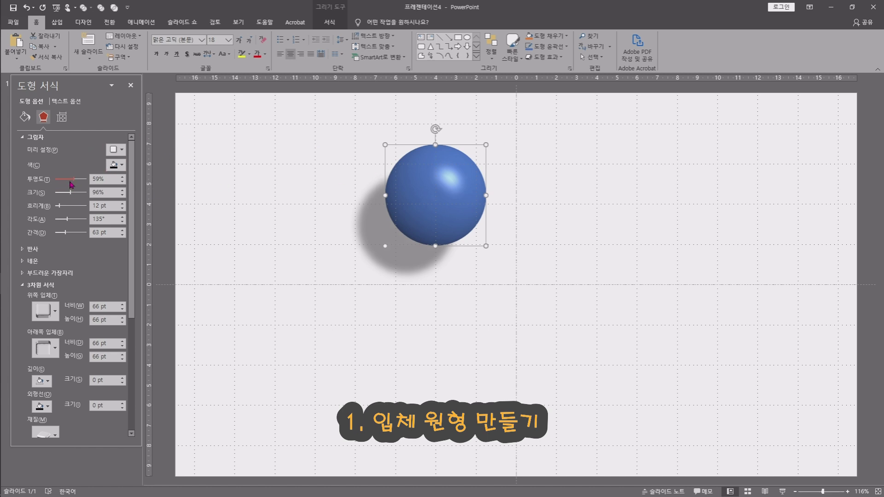
pyautogui.moveTo(75, 180)
pyautogui.mouseDown()
pyautogui.moveTo(64, 181)
pyautogui.moveTo(76, 181)
pyautogui.mouseUp()
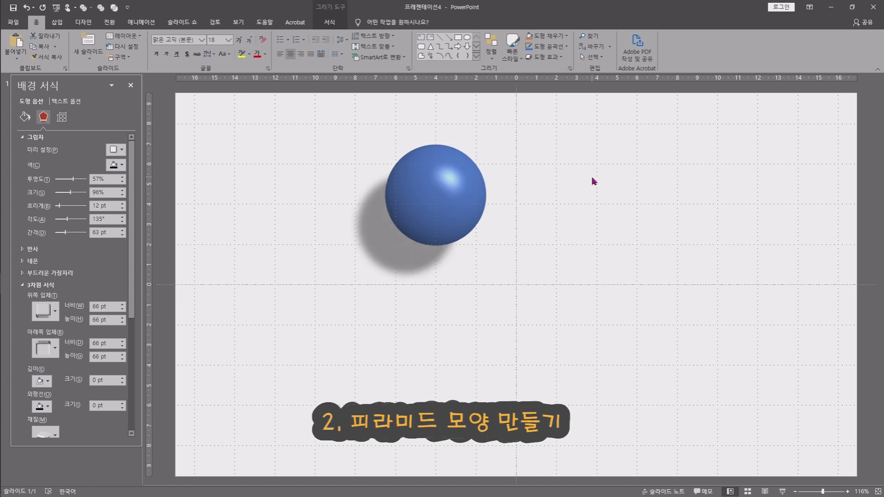
# Move the finished ball with its shadow towards the left side of the slide and deselect it
pyautogui.click(509, 206)
pyautogui.click(449, 205)
pyautogui.moveTo(456, 173); pyautogui.dragTo(337, 172)
pyautogui.click(510, 224)
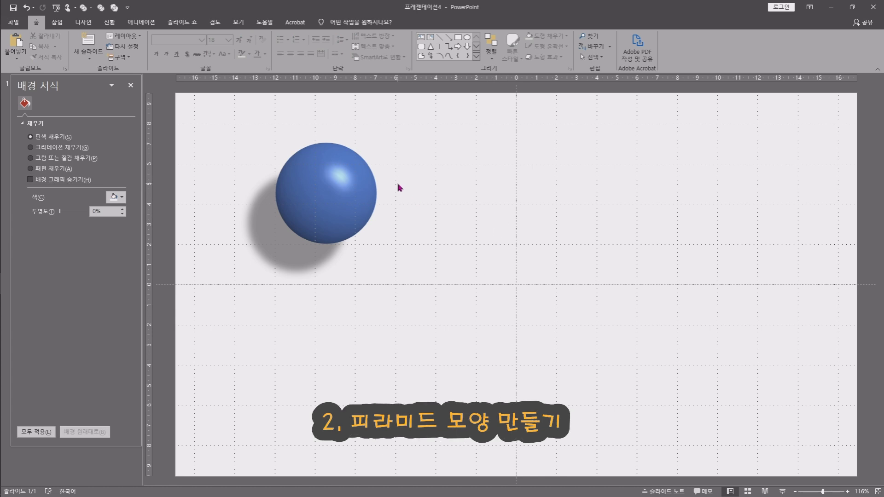
# Draw a rectangle about 6.29 cm wide and 5 cm high beside the ball and move it to the slide's centre
pyautogui.click(57, 23)
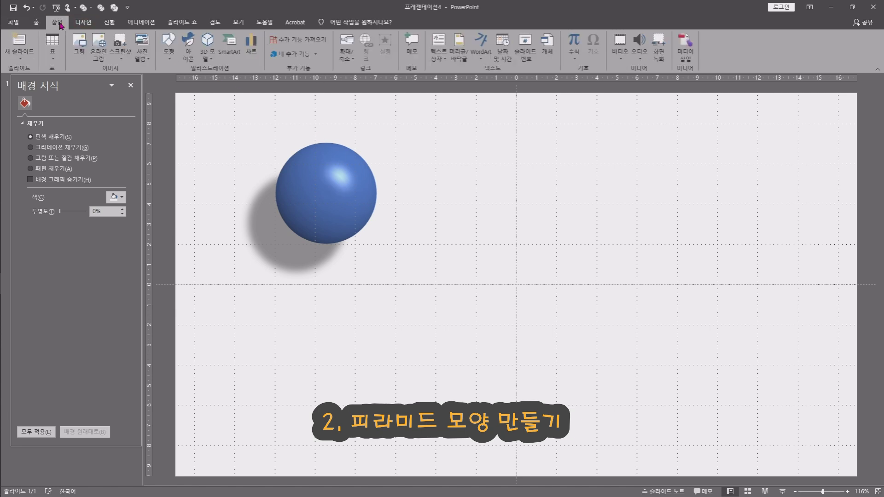
pyautogui.click(174, 59)
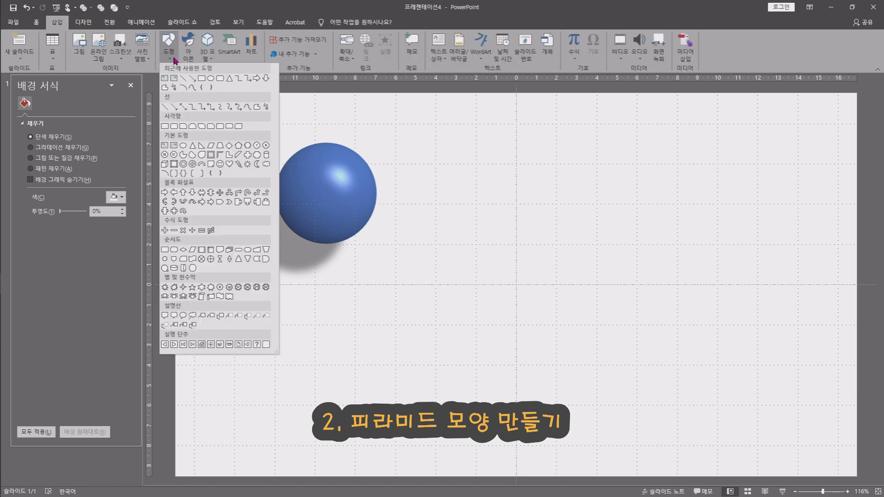
pyautogui.click(203, 79)
pyautogui.moveTo(428, 149); pyautogui.dragTo(554, 249)
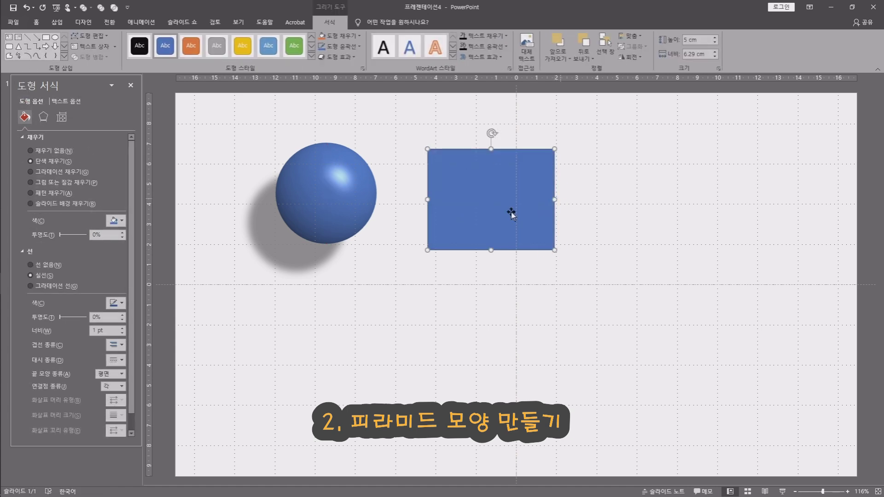
pyautogui.moveTo(492, 181); pyautogui.dragTo(516, 267)
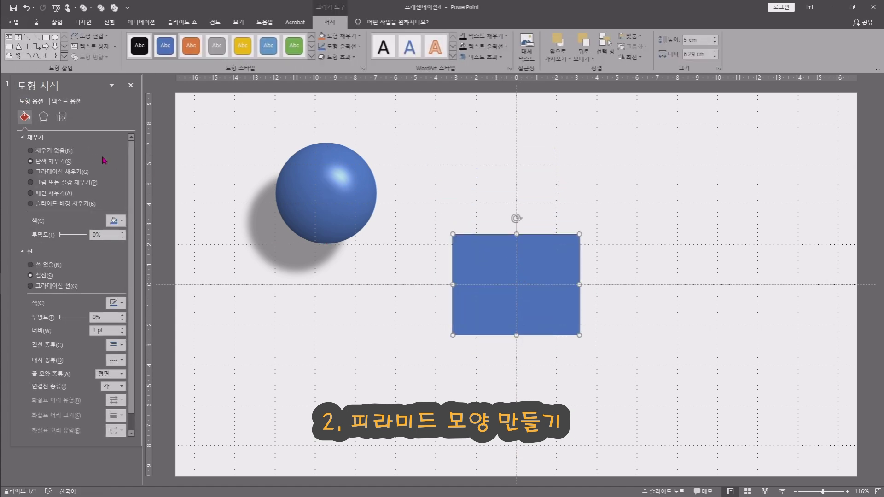
# Set the rectangle's height and width to 5 cm each and re-centre the square on the slide's vertical guide
pyautogui.click(66, 119)
pyautogui.click(109, 150)
pyautogui.write('5')
pyautogui.press('Tab')
pyautogui.write('5')
pyautogui.press('Return')
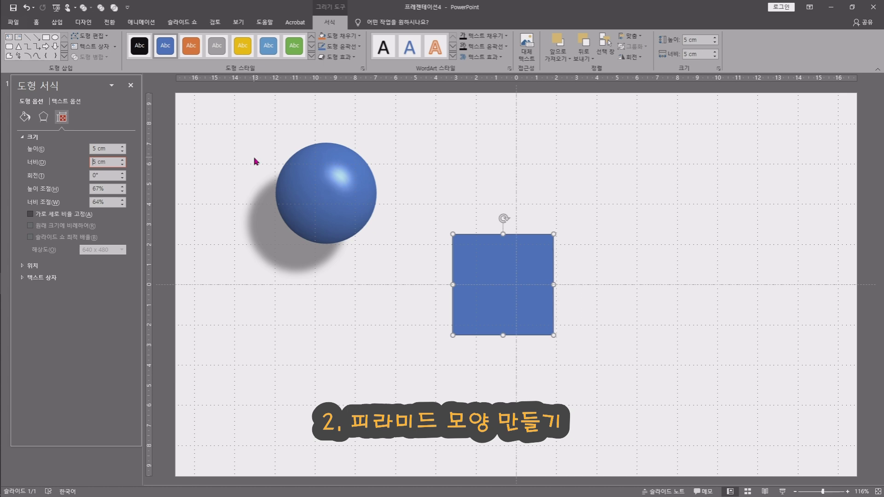
pyautogui.moveTo(502, 266)
pyautogui.mouseDown()
pyautogui.moveTo(520, 275)
pyautogui.moveTo(509, 258)
pyautogui.moveTo(515, 264)
pyautogui.mouseUp()
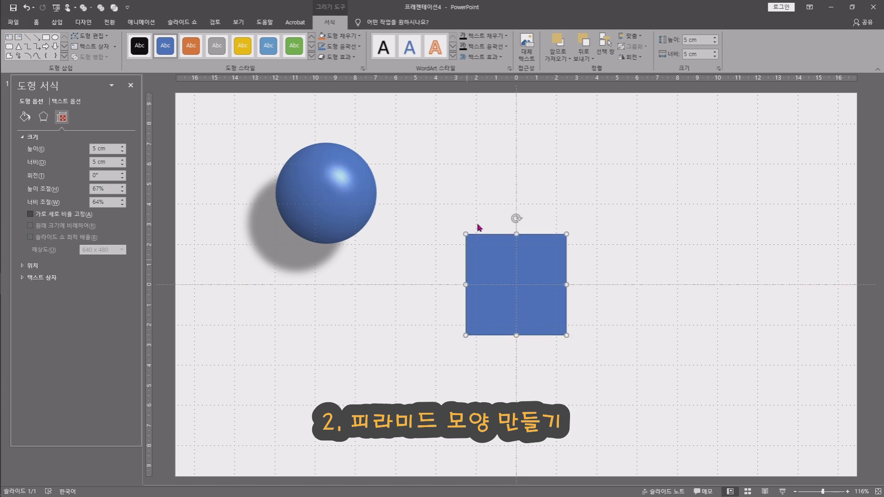
# Apply the first preset in the second row of bevel effects to the square's top bevel
pyautogui.click(609, 234)
pyautogui.click(558, 256)
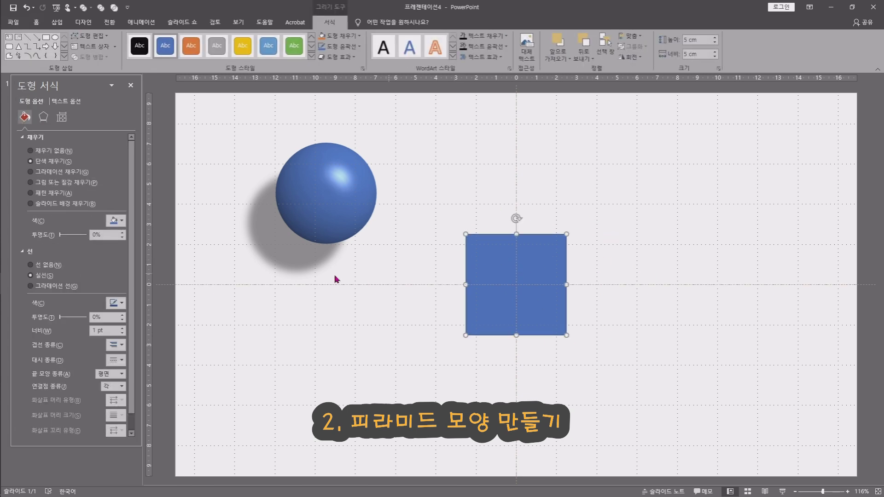
pyautogui.click(42, 117)
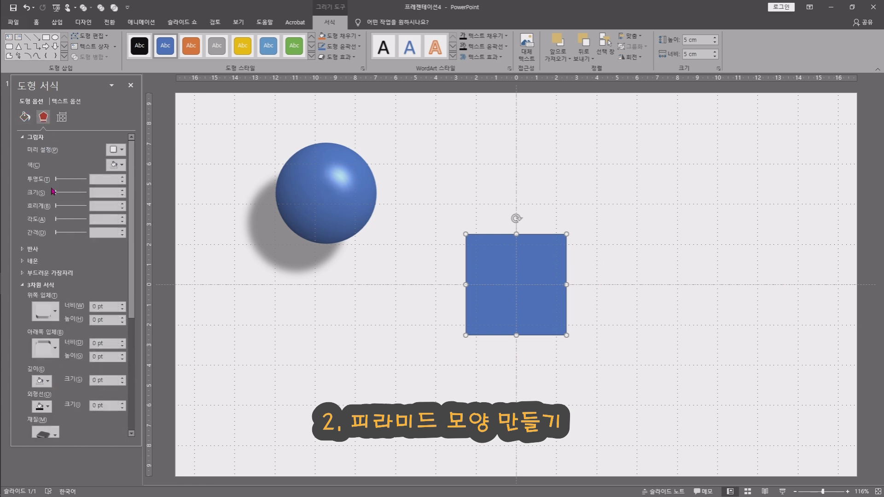
pyautogui.scroll(-1, 98, 298)
pyautogui.click(54, 290)
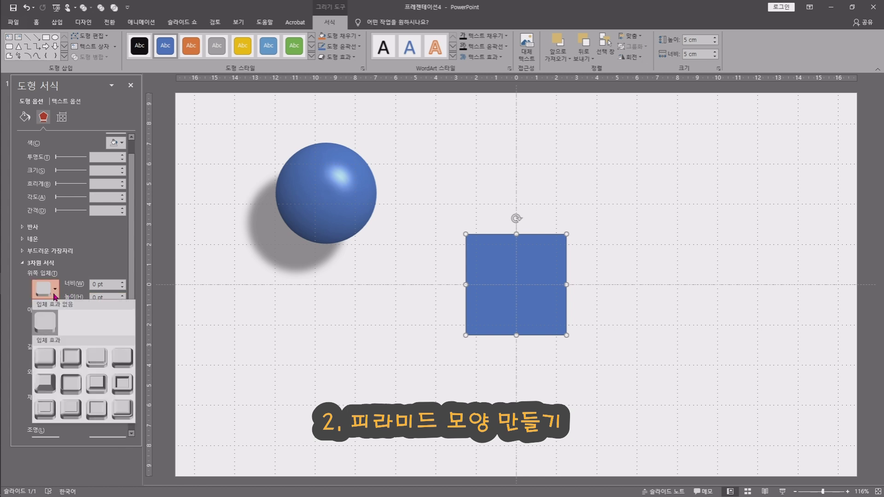
pyautogui.click(38, 386)
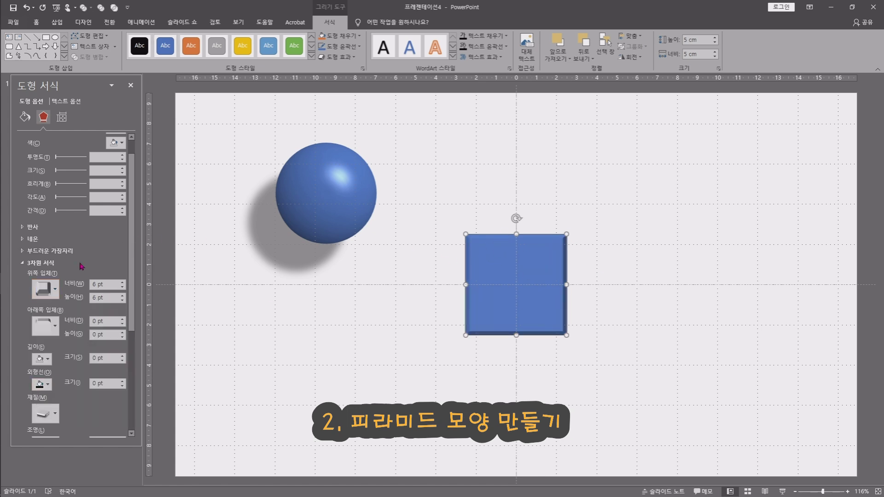
# Rotate the square around the Y axis to 270° so it is viewed edge-on, and deselect it
pyautogui.scroll(-5, 84, 366)
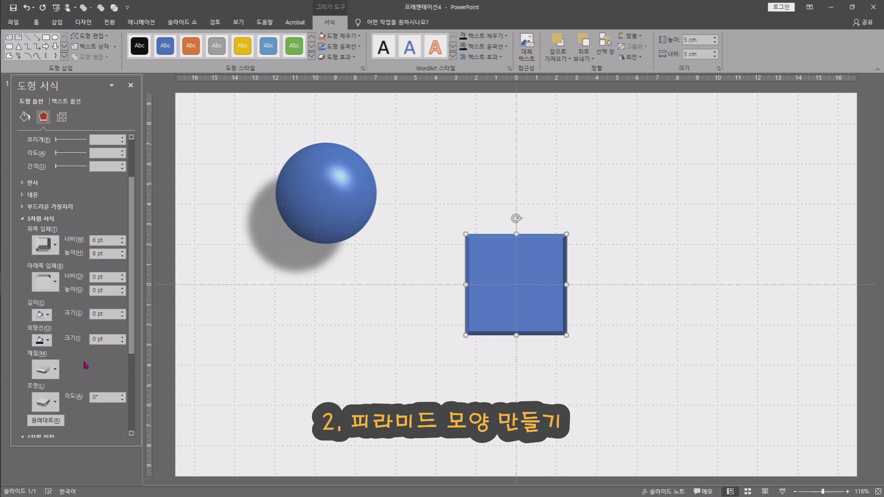
pyautogui.scroll(-2, 84, 373)
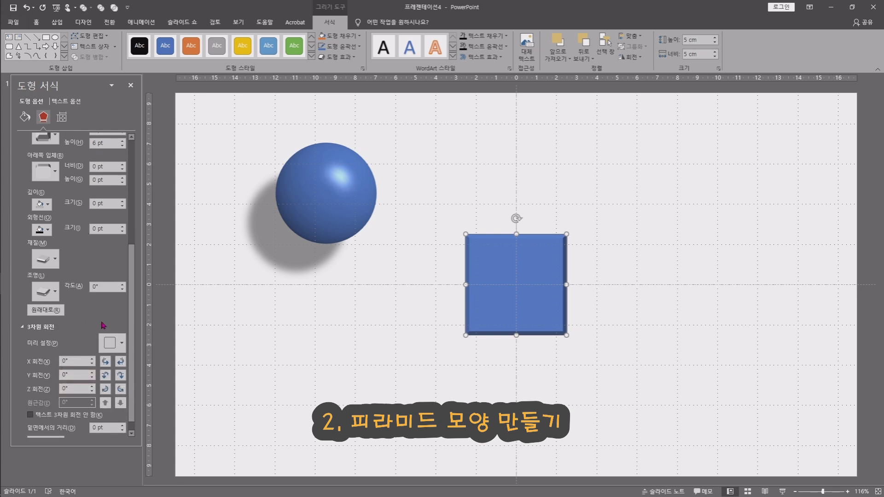
pyautogui.click(120, 376)
pyautogui.click(121, 375)
pyautogui.click(121, 375)
pyautogui.click(121, 376)
pyautogui.click(121, 376)
pyautogui.click(121, 380)
pyautogui.click(121, 380)
pyautogui.click(121, 380)
pyautogui.click(121, 381)
pyautogui.click(121, 380)
pyautogui.click(121, 380)
pyautogui.click(121, 380)
pyautogui.click(121, 380)
pyautogui.click(121, 380)
pyautogui.click(121, 381)
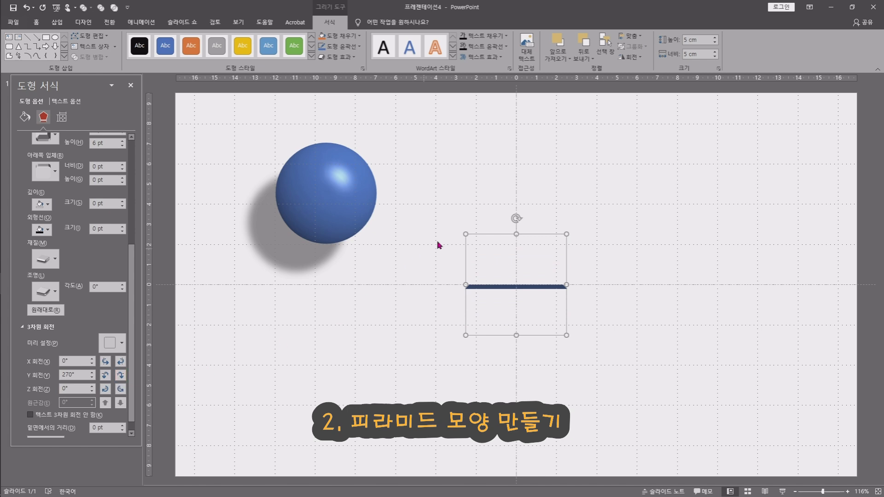
pyautogui.click(448, 276)
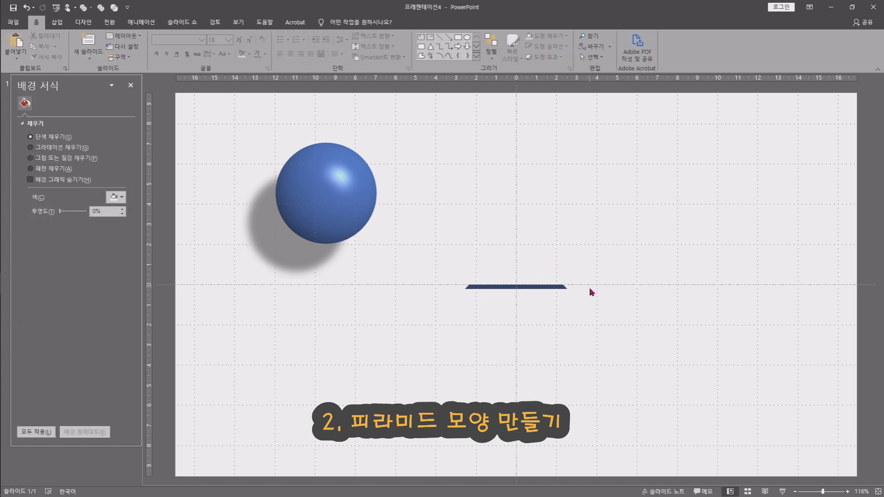
# Set the square's top bevel height to 60 pt and its width to 70 pt to form a triangular profile
pyautogui.click(478, 286)
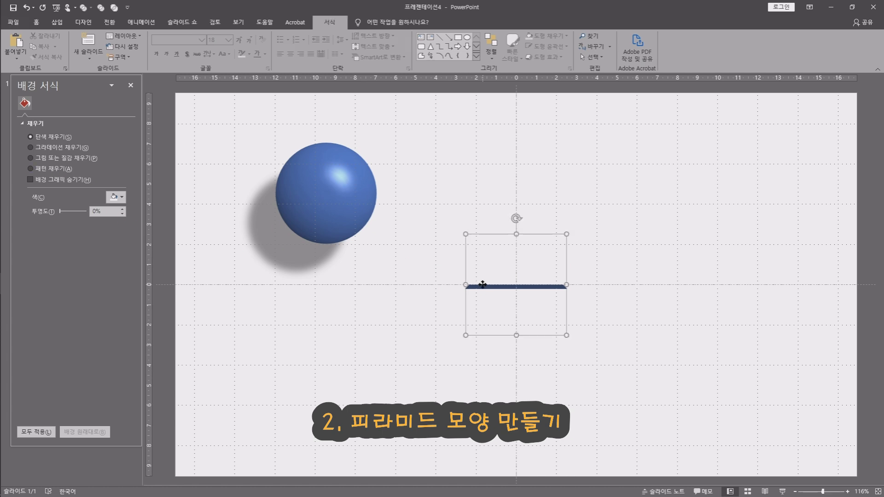
pyautogui.click(43, 117)
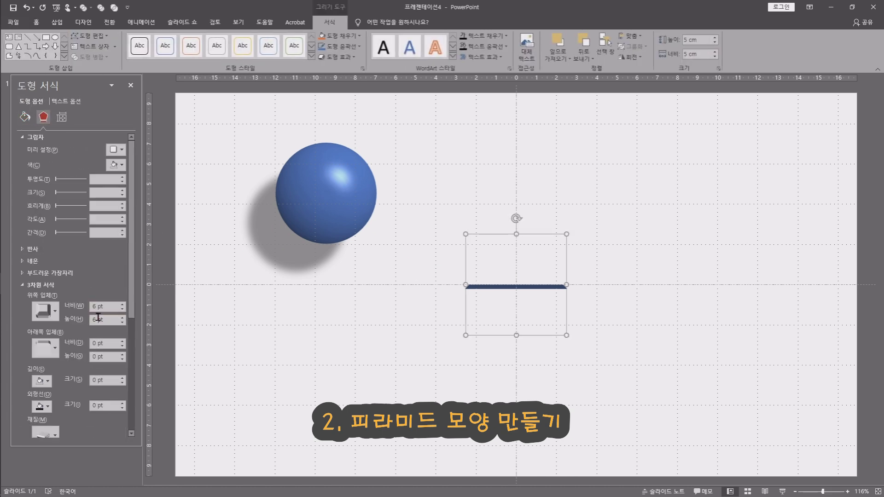
pyautogui.scroll(-2, 92, 207)
pyautogui.click(123, 296)
pyautogui.moveTo(123, 296); pyautogui.dragTo(124, 298)
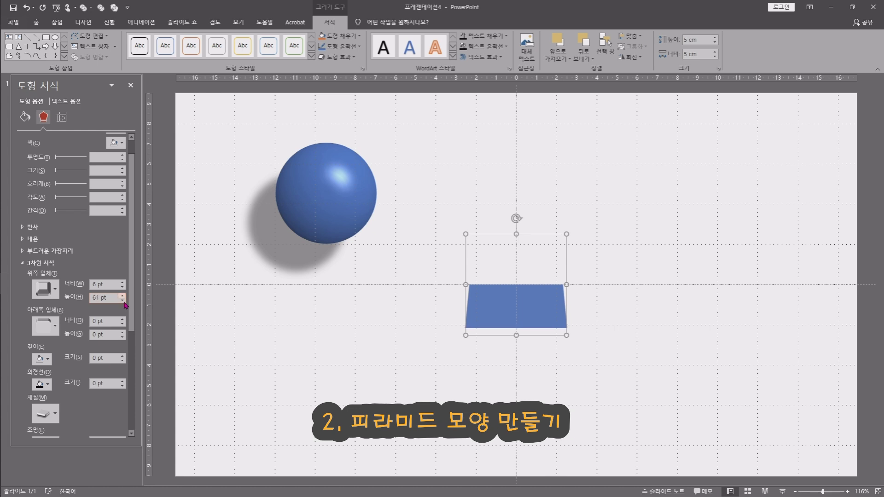
pyautogui.click(123, 300)
pyautogui.click(123, 283)
pyautogui.moveTo(123, 282); pyautogui.dragTo(123, 284)
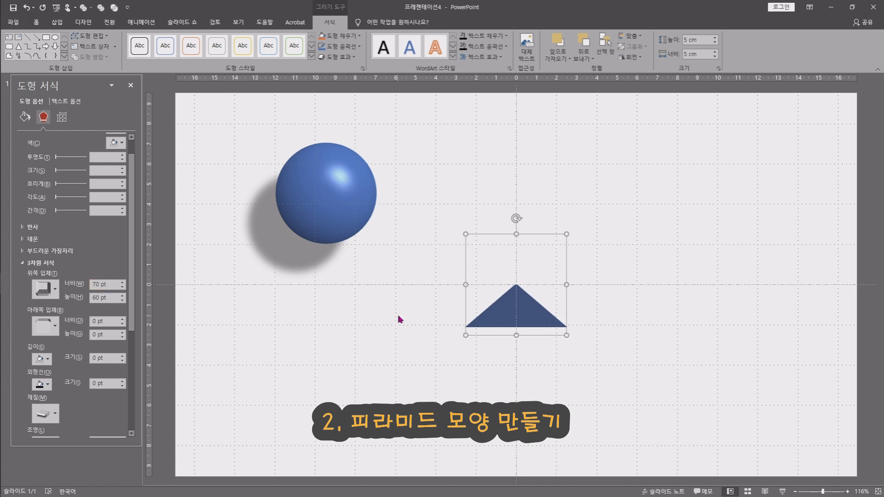
# Move the pyramid up beside the ball and adjust its Y rotation so the side faces show slightly
pyautogui.moveTo(546, 232); pyautogui.dragTo(548, 120)
pyautogui.scroll(-3, 94, 404)
pyautogui.scroll(-3, 94, 404)
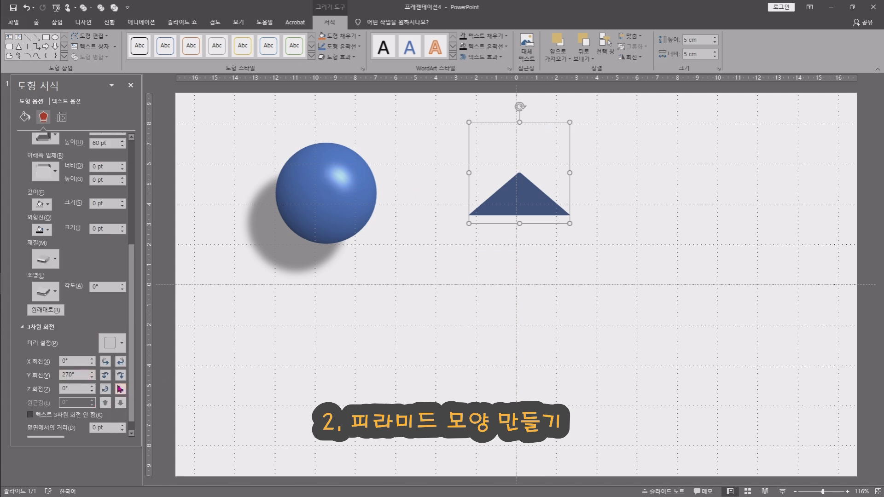
pyautogui.click(119, 379)
pyautogui.click(105, 376)
pyautogui.click(105, 376)
pyautogui.click(105, 376)
pyautogui.click(106, 376)
pyautogui.click(106, 375)
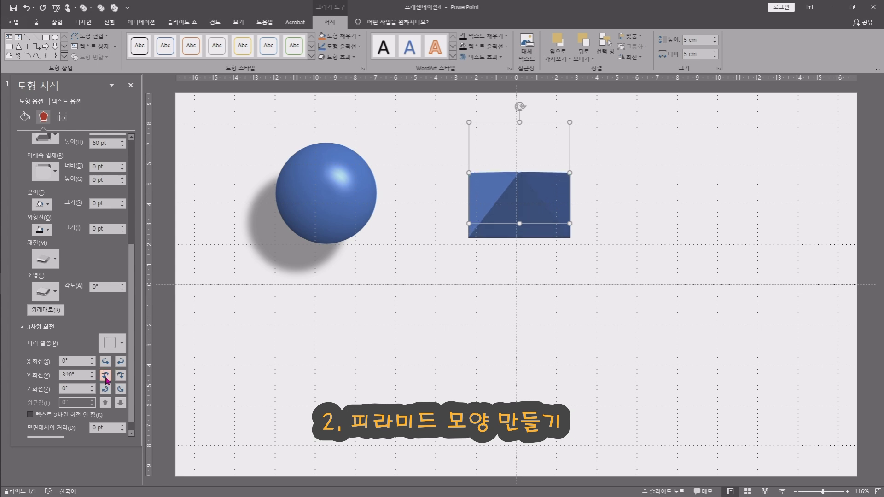
pyautogui.click(106, 375)
pyautogui.click(120, 375)
pyautogui.click(120, 376)
pyautogui.click(120, 376)
pyautogui.click(121, 376)
pyautogui.click(120, 375)
pyautogui.click(536, 281)
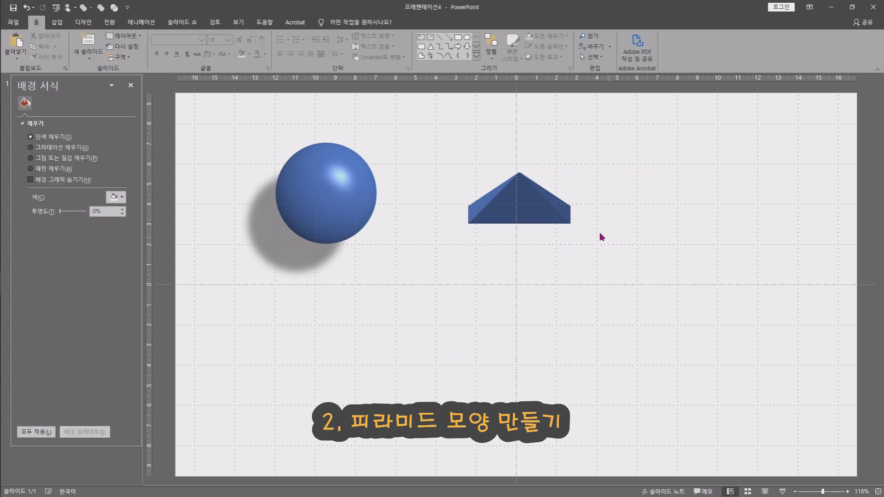
# Set the pyramid's top bevel height to 99 pt and move the shape slightly up and left
pyautogui.click(488, 204)
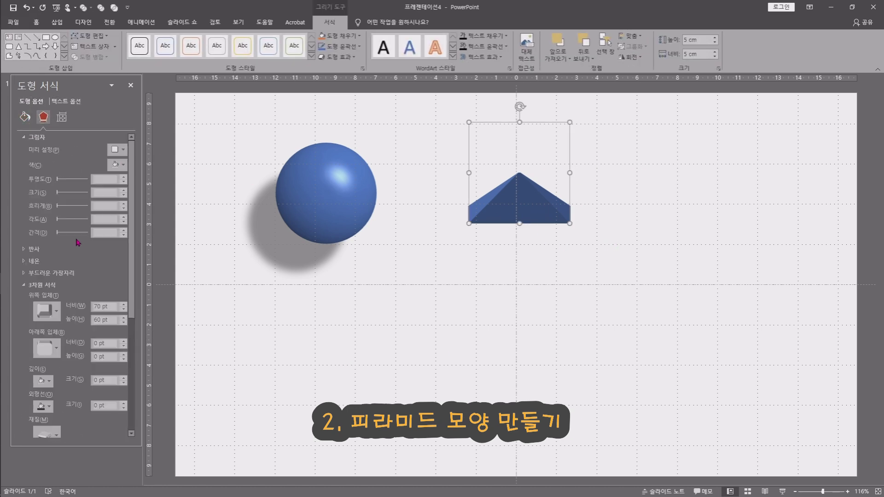
pyautogui.click(122, 317)
pyautogui.moveTo(121, 319); pyautogui.dragTo(121, 320)
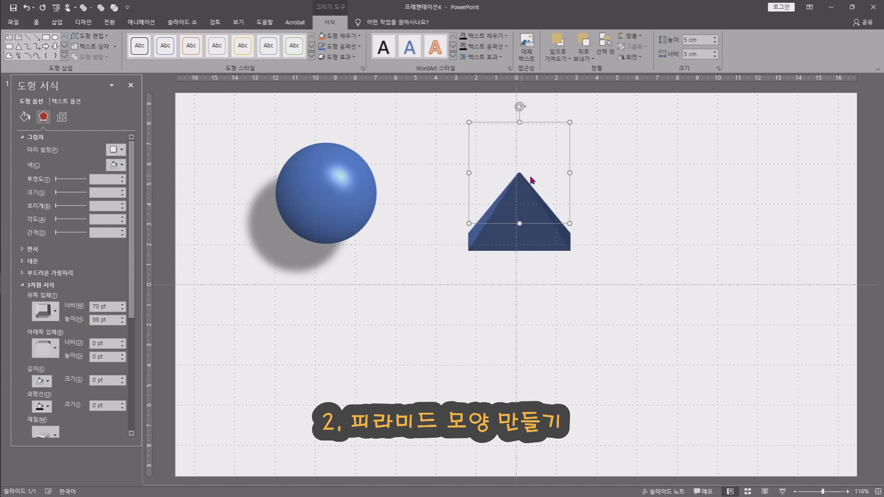
pyautogui.moveTo(563, 190); pyautogui.dragTo(548, 172)
# Set the pyramid's top bevel width to 72 pt and deselect the shape
pyautogui.click(123, 305)
pyautogui.click(123, 304)
pyautogui.click(123, 304)
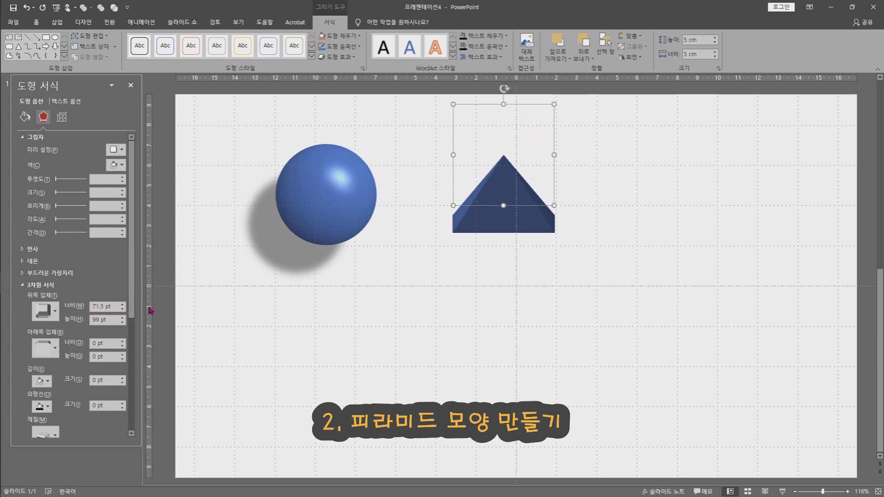
pyautogui.click(122, 305)
pyautogui.click(449, 166)
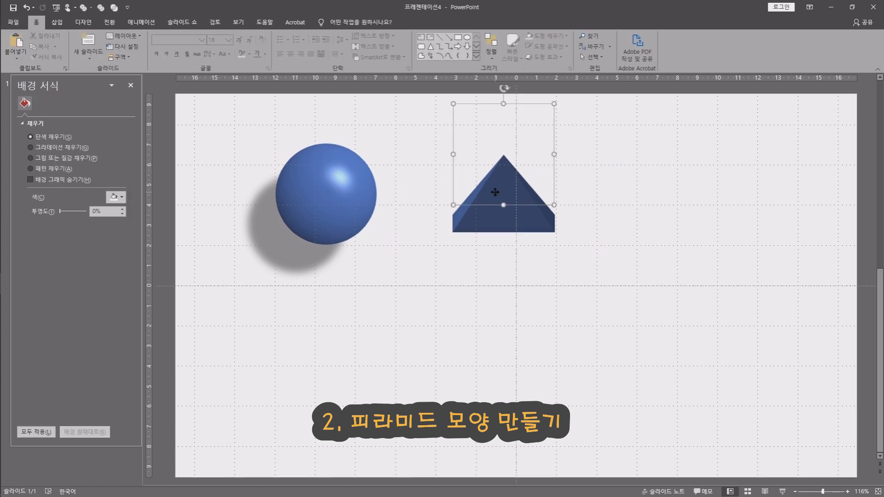
# Try the third Standard (표준) material and the first Special Effect (특수 효과) material on the pyramid
pyautogui.click(498, 191)
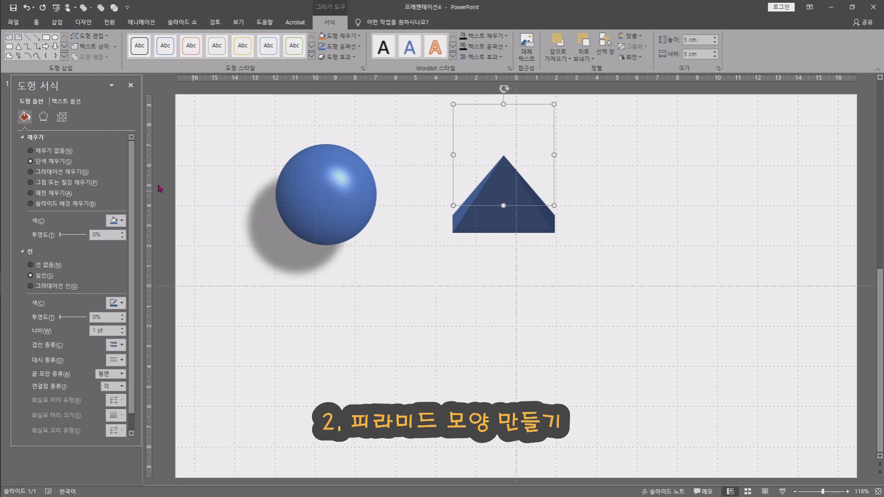
pyautogui.click(43, 117)
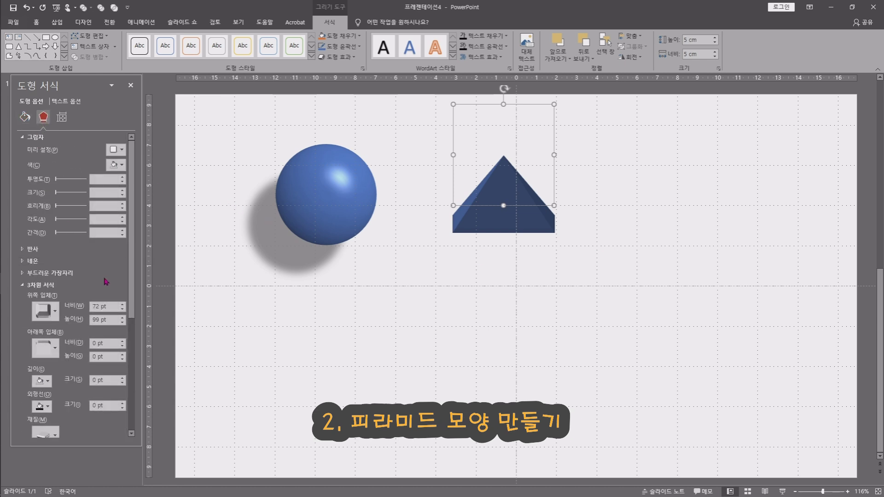
pyautogui.scroll(-3, 69, 322)
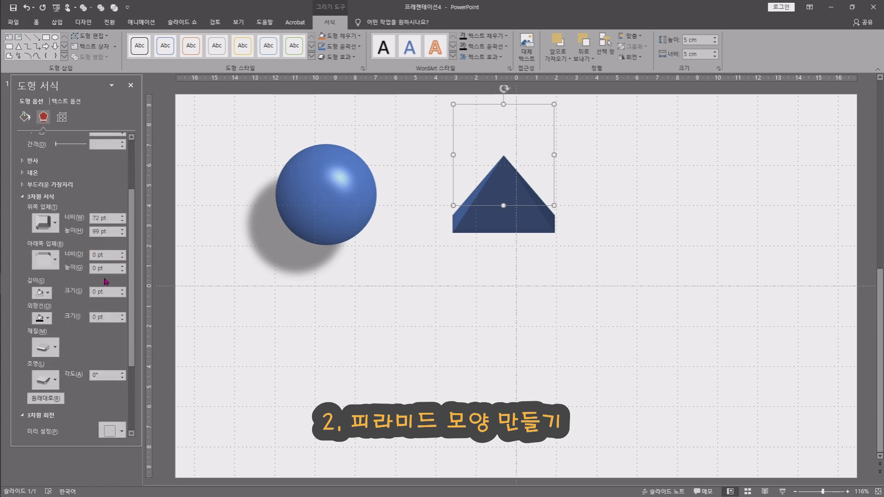
pyautogui.click(50, 328)
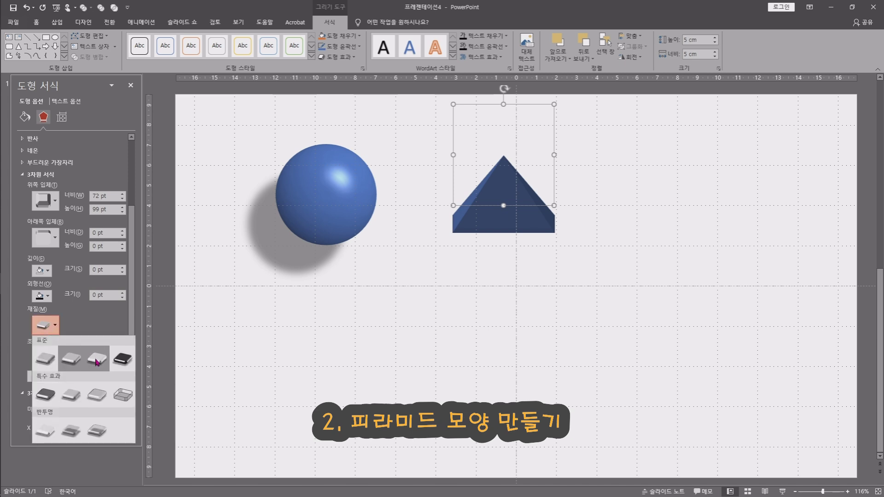
pyautogui.click(97, 362)
pyautogui.click(51, 326)
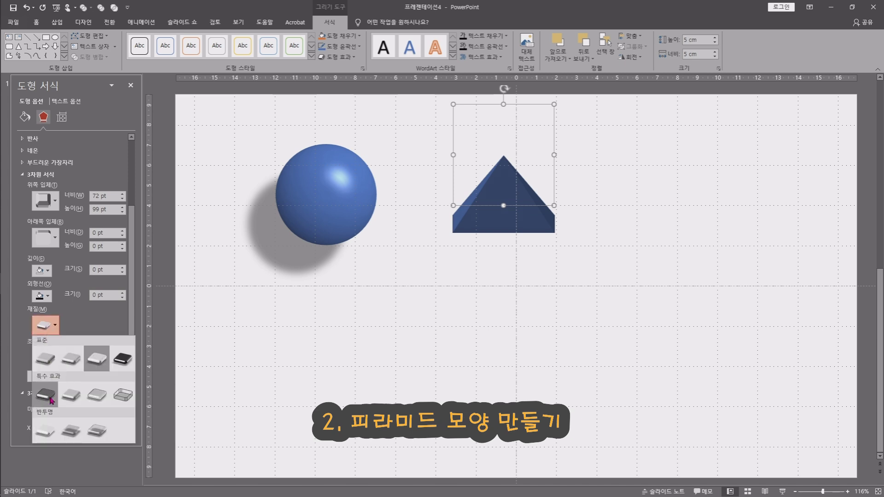
pyautogui.click(45, 394)
# Compare the second and third Special Effect (특수 효과) materials on the pyramid and keep the second one
pyautogui.click(50, 328)
pyautogui.click(71, 394)
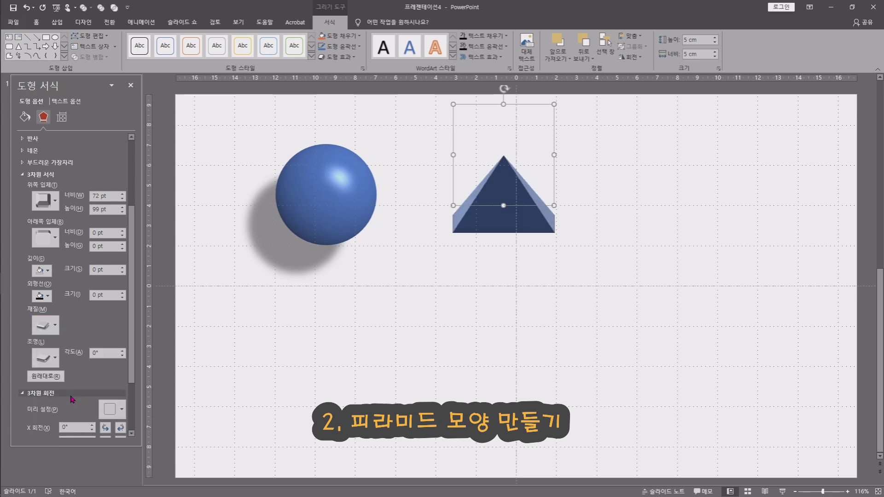
pyautogui.click(54, 328)
pyautogui.click(101, 394)
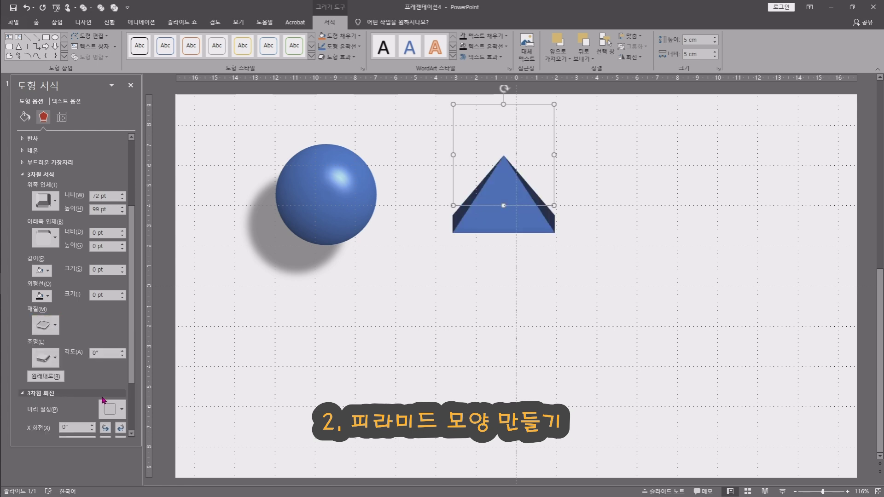
pyautogui.click(59, 331)
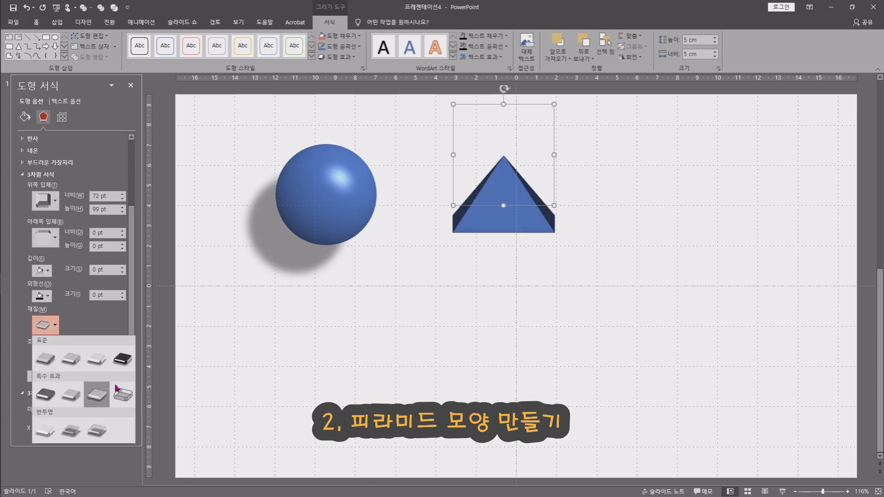
pyautogui.click(76, 398)
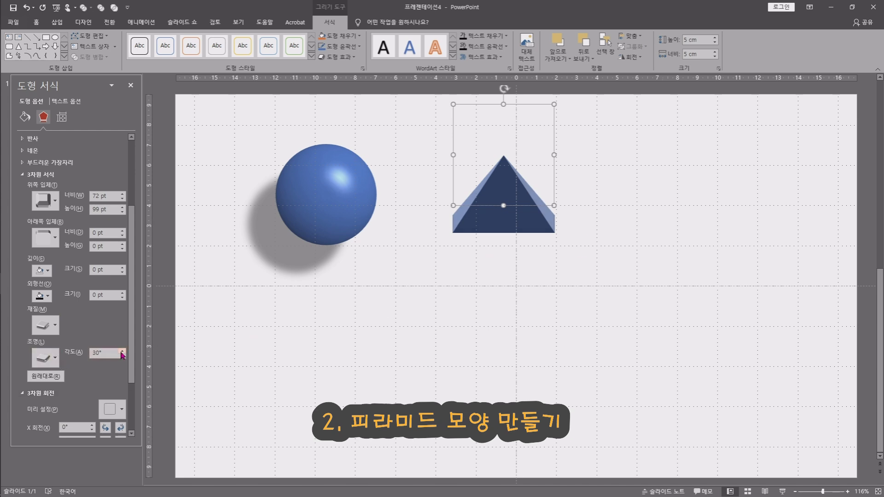
# Cycle the pyramid's lighting angle up to 359.9° and back down to 240°, and move the pyramid slightly left
pyautogui.click(122, 351)
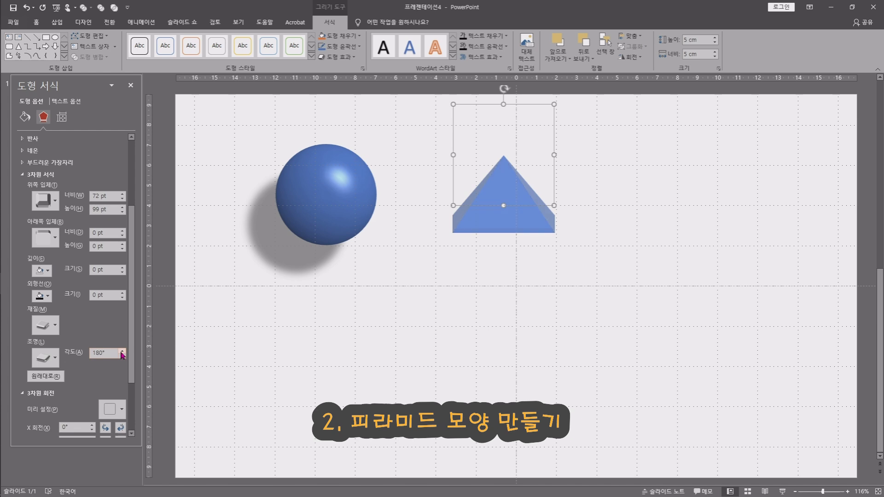
pyautogui.click(122, 351)
pyautogui.click(122, 351)
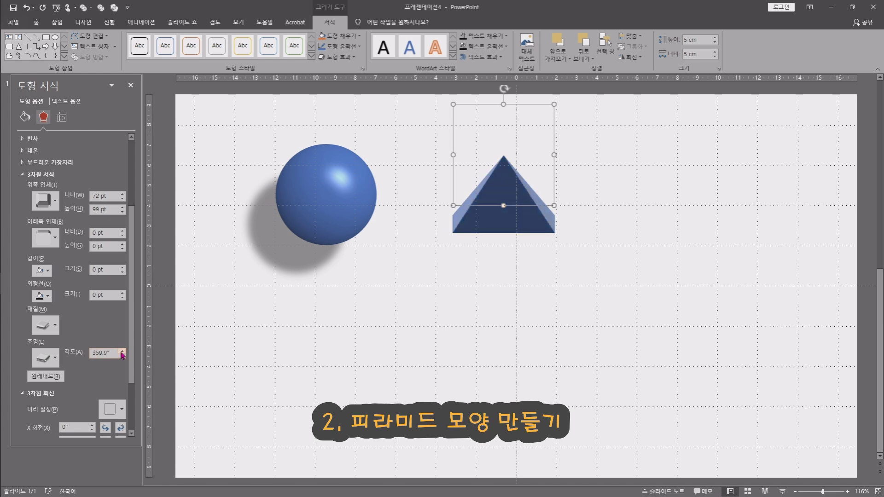
pyautogui.click(122, 356)
pyautogui.click(122, 357)
pyautogui.click(122, 356)
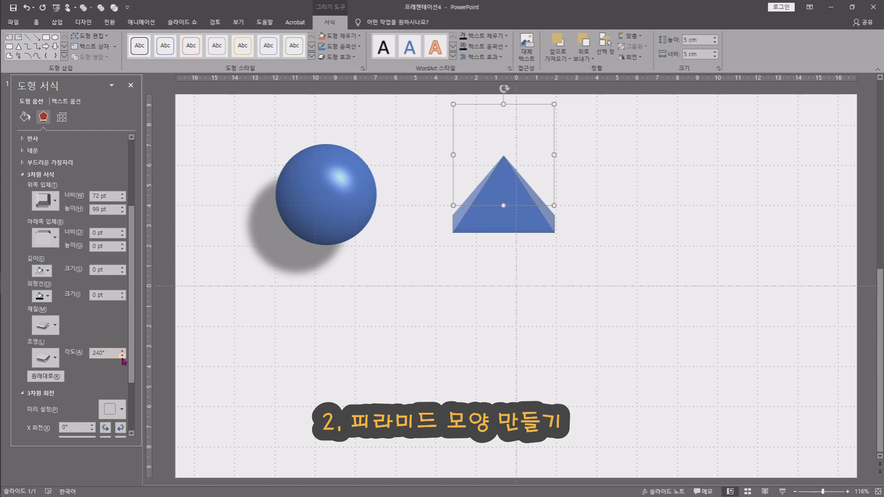
pyautogui.click(607, 244)
pyautogui.click(509, 189)
pyautogui.moveTo(521, 178)
pyautogui.mouseDown()
pyautogui.moveTo(464, 176)
pyautogui.moveTo(506, 173)
pyautogui.moveTo(483, 187)
pyautogui.moveTo(509, 180)
pyautogui.mouseUp()
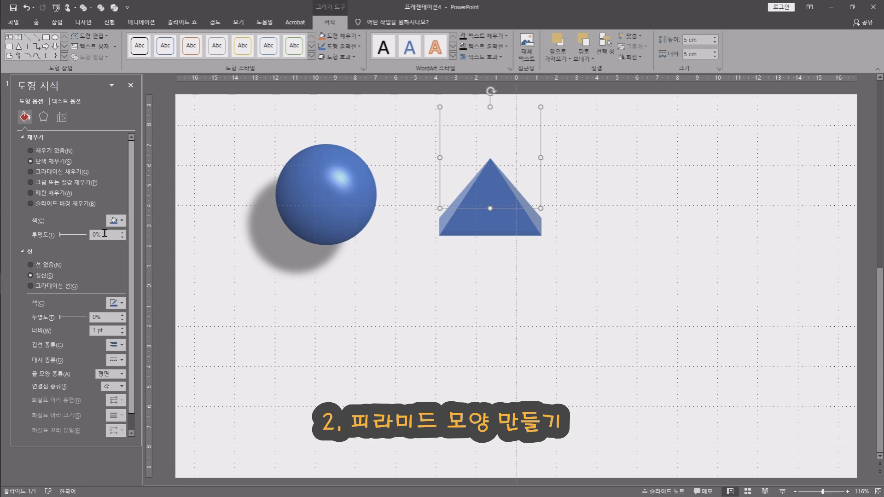
# Try the first perspective (원근감) shadow and the first outer (바깥쪽) shadow on the pyramid
pyautogui.click(45, 117)
pyautogui.click(116, 149)
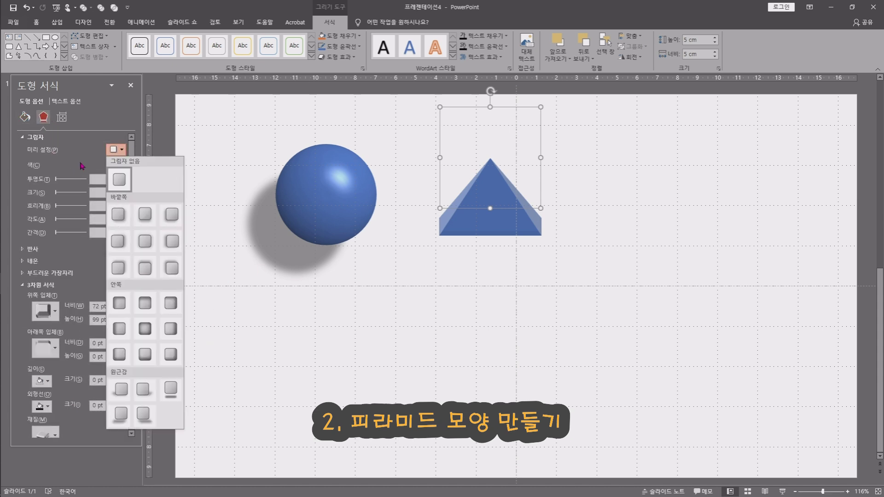
pyautogui.click(122, 390)
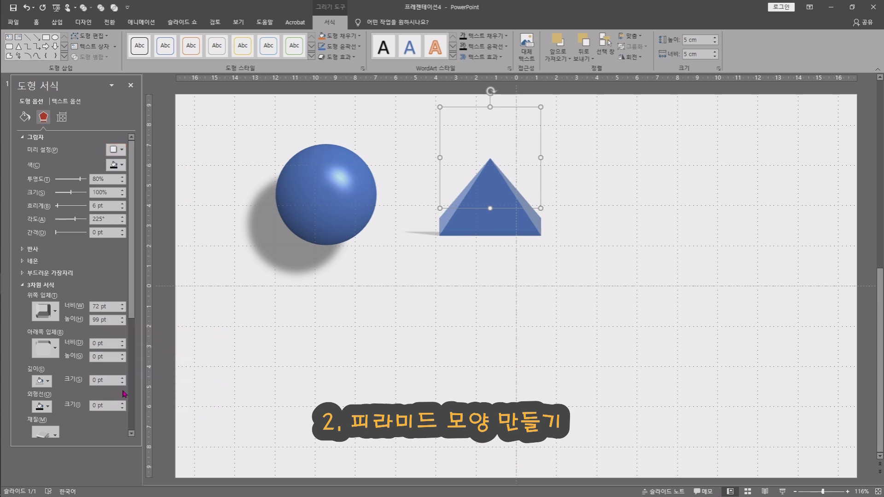
pyautogui.click(120, 150)
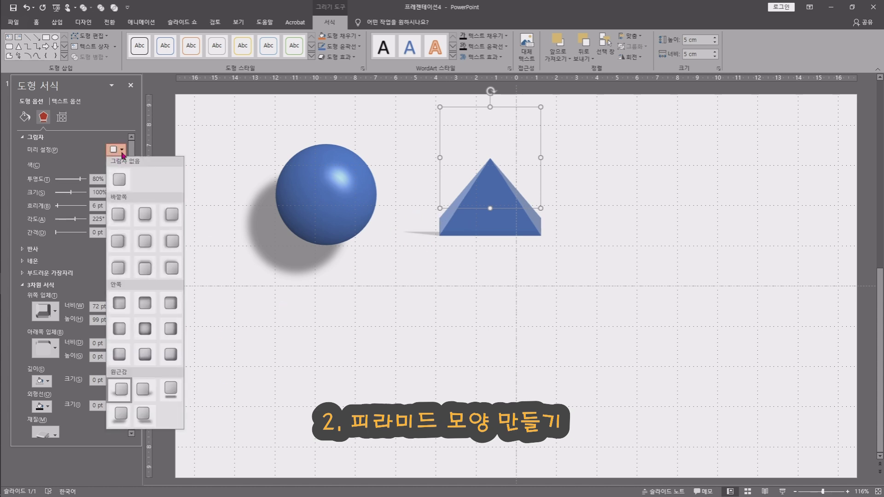
pyautogui.click(127, 219)
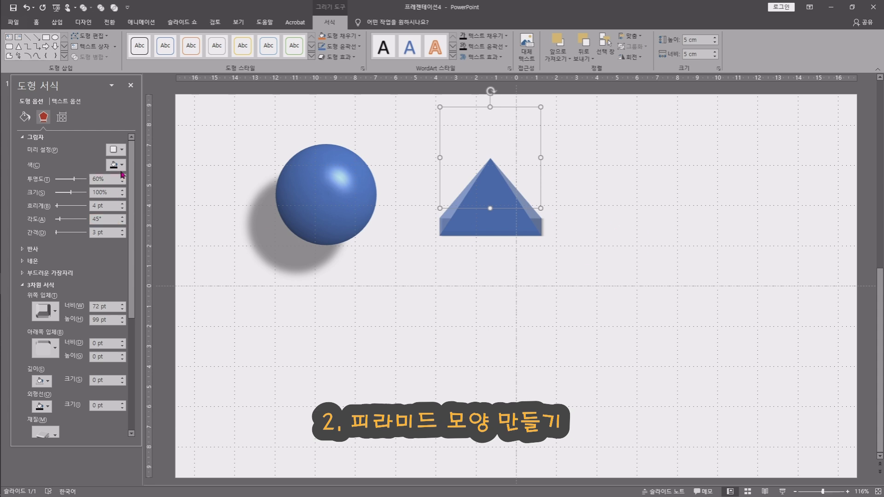
# Try the third outer (바깥쪽) shadow with a 33 pt distance, remove the pyramid's shadow and deselect the shape
pyautogui.click(118, 149)
pyautogui.click(171, 212)
pyautogui.moveTo(74, 231); pyautogui.dragTo(58, 237)
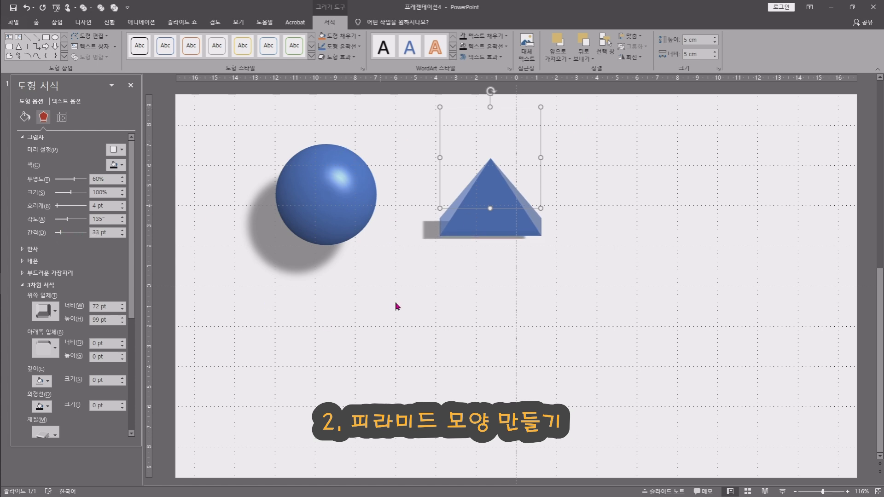
pyautogui.click(121, 149)
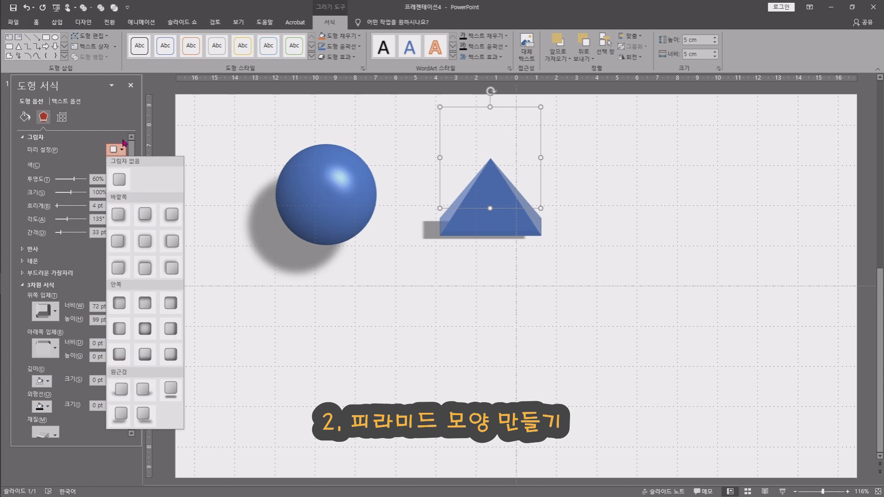
pyautogui.click(119, 182)
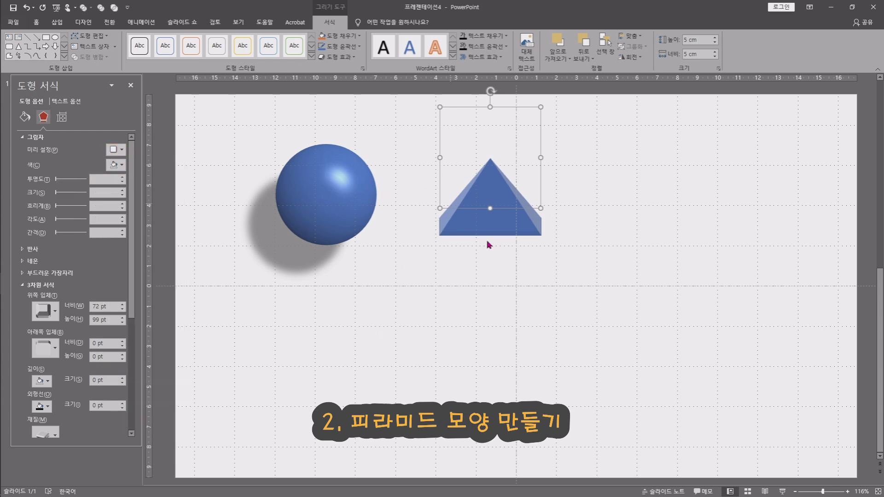
pyautogui.click(677, 281)
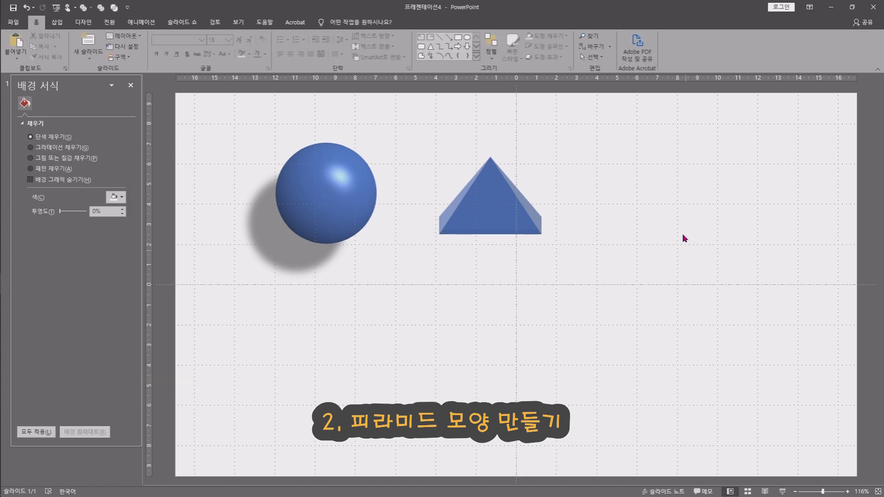
# Draw a doughnut shape about 5 cm high and 5.17 cm wide and move it below the pyramid
pyautogui.click(57, 22)
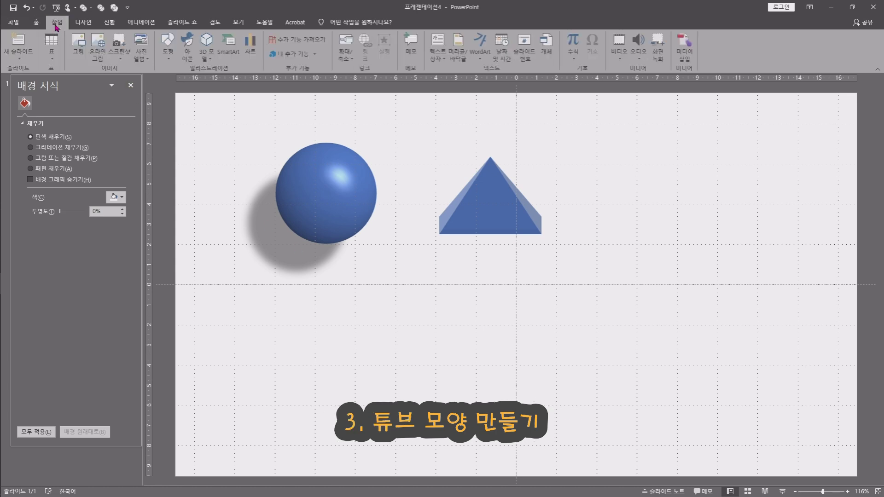
pyautogui.click(174, 59)
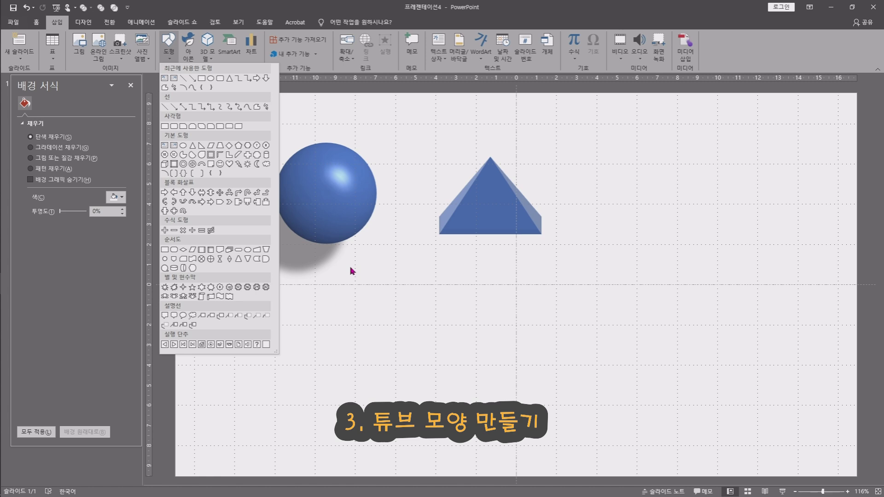
pyautogui.click(183, 164)
pyautogui.moveTo(629, 156); pyautogui.dragTo(734, 261)
pyautogui.moveTo(661, 227); pyautogui.dragTo(540, 318)
# Move the pyramid up slightly and centre the ring on the slide beneath it
pyautogui.click(493, 205)
pyautogui.moveTo(493, 205); pyautogui.dragTo(493, 186)
pyautogui.click(538, 270)
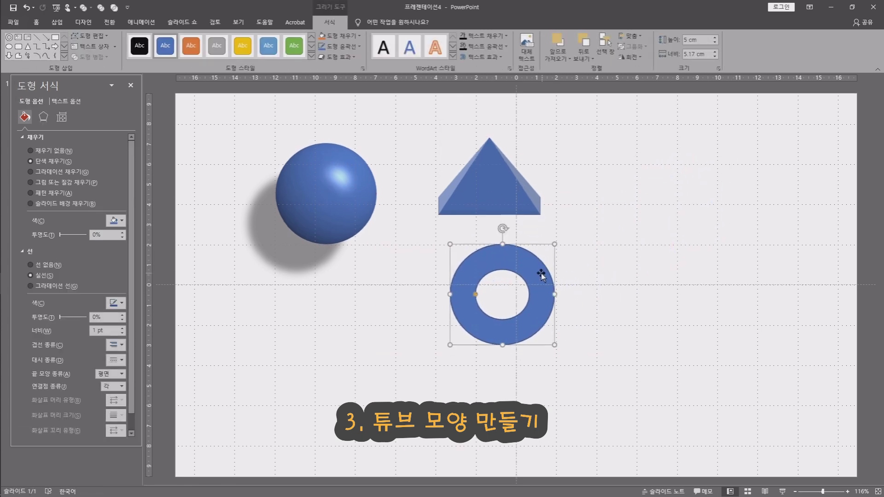
pyautogui.moveTo(540, 269); pyautogui.dragTo(554, 259)
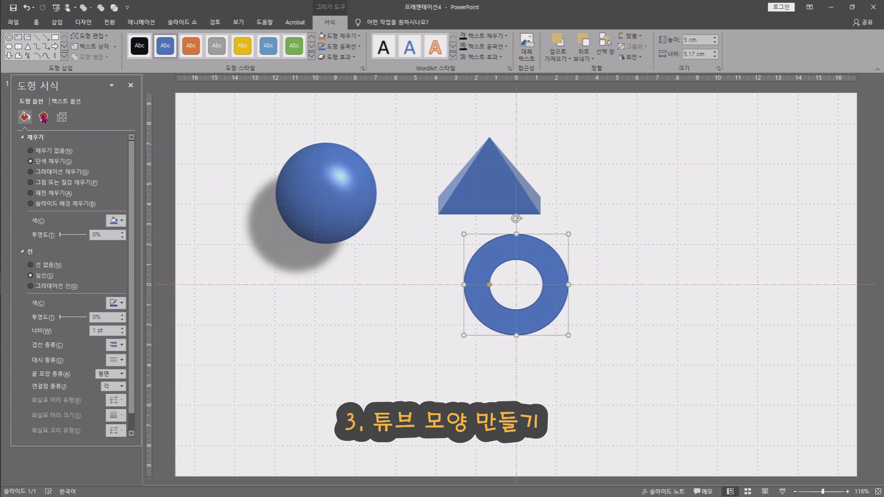
# Set the ring's width to 5 cm
pyautogui.click(62, 118)
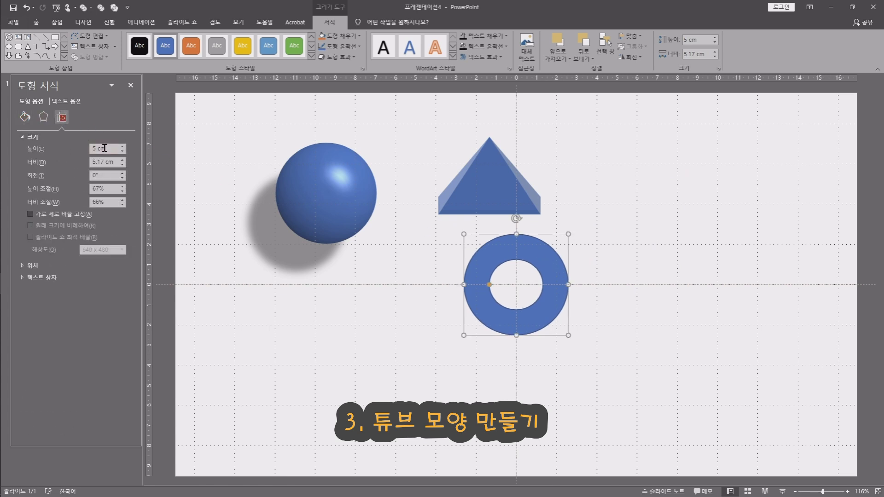
pyautogui.click(115, 163)
pyautogui.moveTo(114, 163); pyautogui.dragTo(77, 158)
pyautogui.write('5')
pyautogui.press('Return')
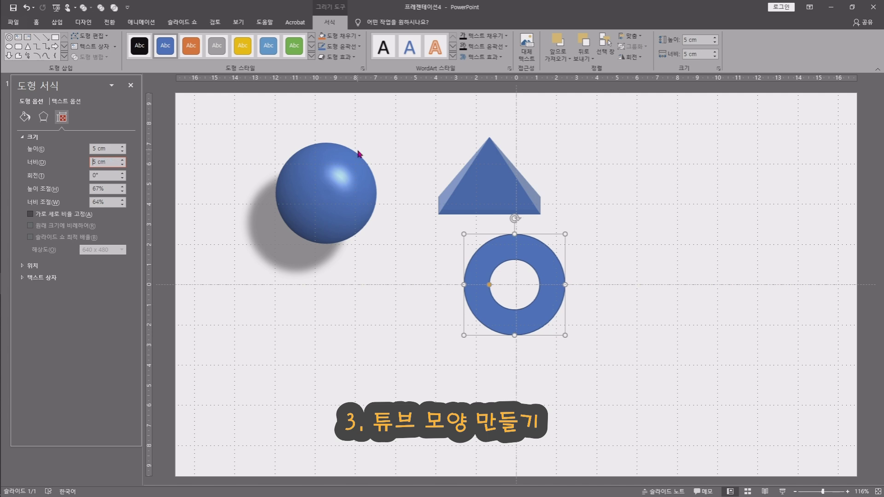
# Move the ring to the right of the pyramid and back to the slide's centre, and deselect it
pyautogui.moveTo(557, 275); pyautogui.dragTo(705, 199)
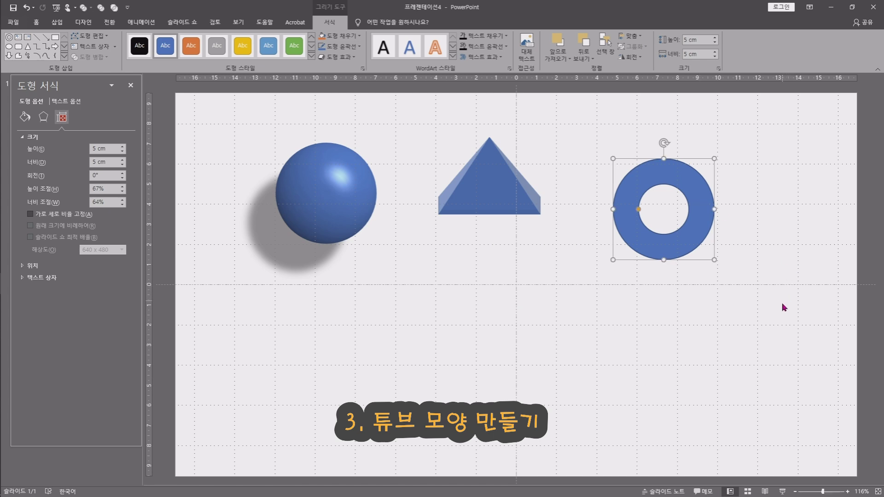
pyautogui.moveTo(687, 233); pyautogui.dragTo(536, 310)
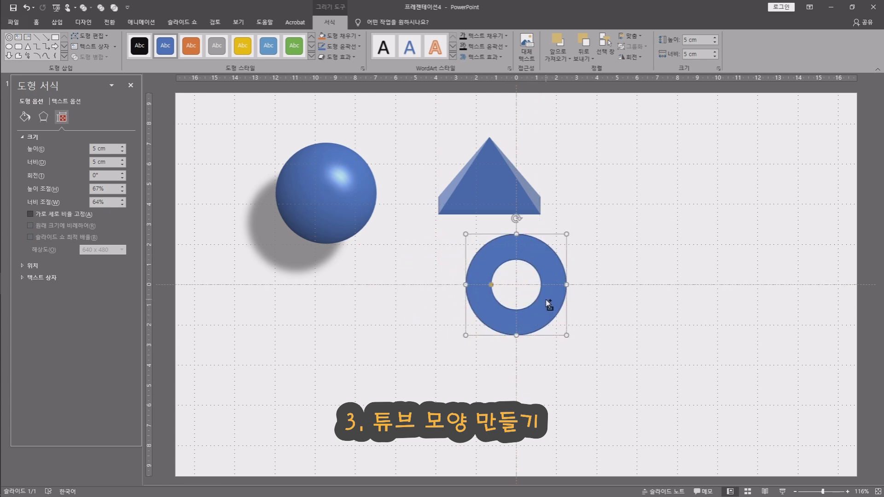
pyautogui.moveTo(519, 305); pyautogui.dragTo(557, 325)
pyautogui.moveTo(554, 296)
pyautogui.mouseDown()
pyautogui.moveTo(553, 256)
pyautogui.moveTo(661, 305)
pyautogui.moveTo(547, 312)
pyautogui.moveTo(455, 301)
pyautogui.moveTo(529, 300)
pyautogui.moveTo(529, 393)
pyautogui.moveTo(536, 282)
pyautogui.moveTo(611, 293)
pyautogui.moveTo(556, 281)
pyautogui.moveTo(554, 244)
pyautogui.moveTo(554, 328)
pyautogui.moveTo(552, 296)
pyautogui.mouseUp()
pyautogui.click(673, 283)
# Apply the Round (둥글게) bevel to both the top and the bottom of the ring
pyautogui.click(489, 303)
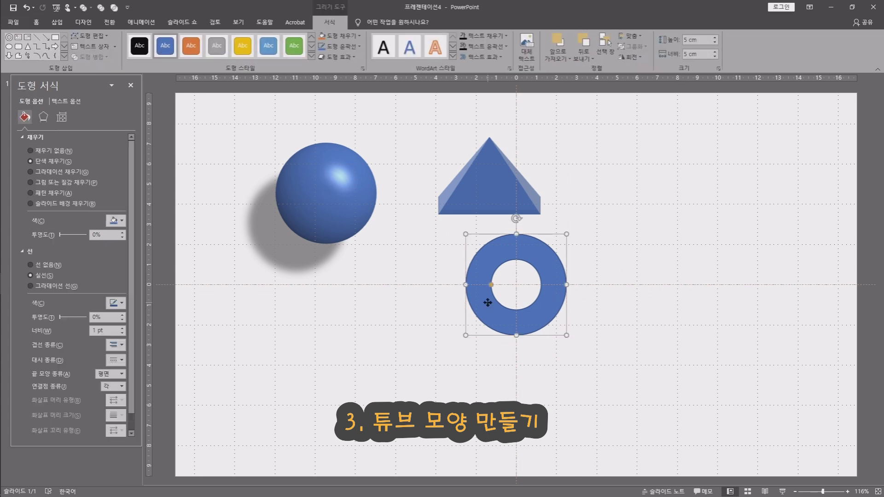
pyautogui.click(42, 121)
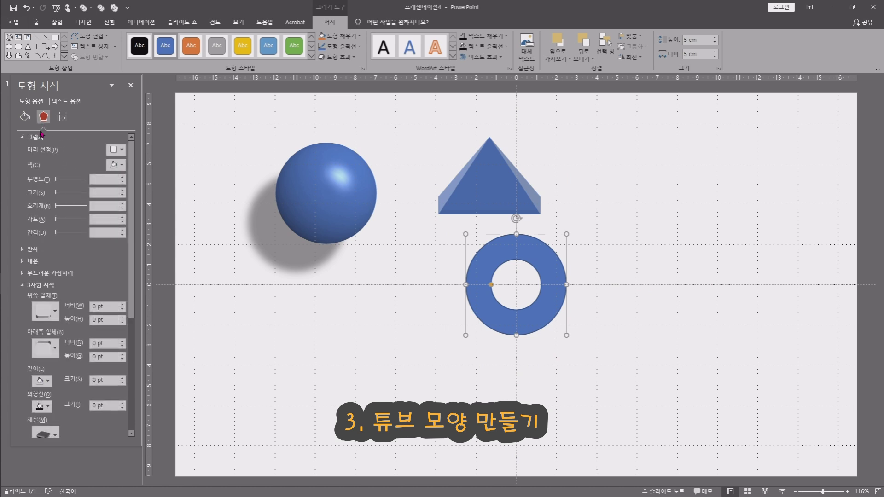
pyautogui.click(45, 320)
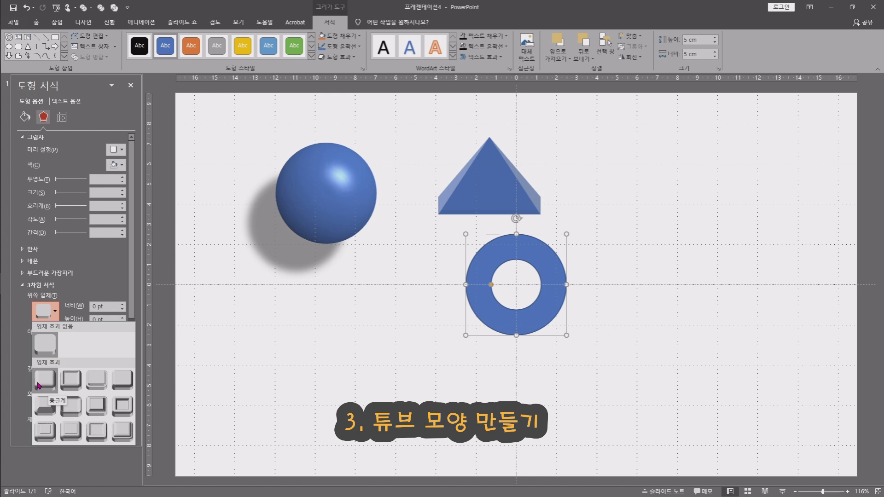
pyautogui.click(39, 383)
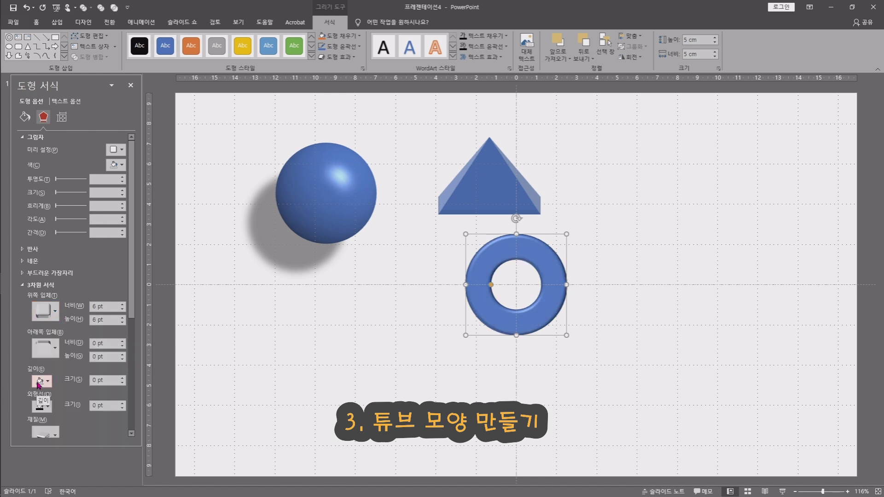
pyautogui.click(49, 354)
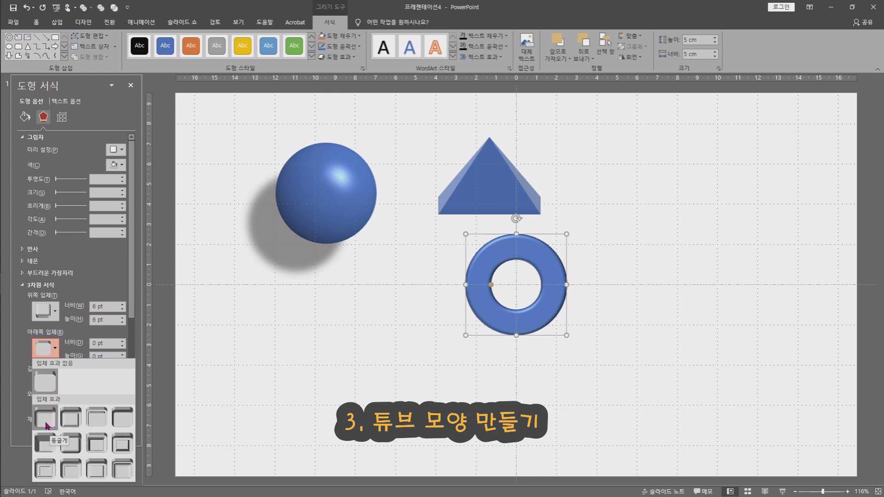
pyautogui.click(42, 418)
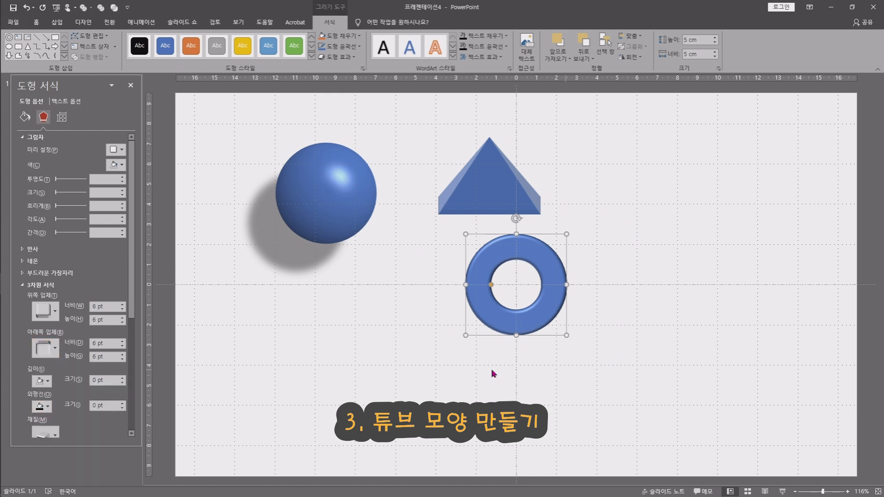
# Rotate the ring to 270° about the Y axis to show it edge-on
pyautogui.scroll(-5, 101, 370)
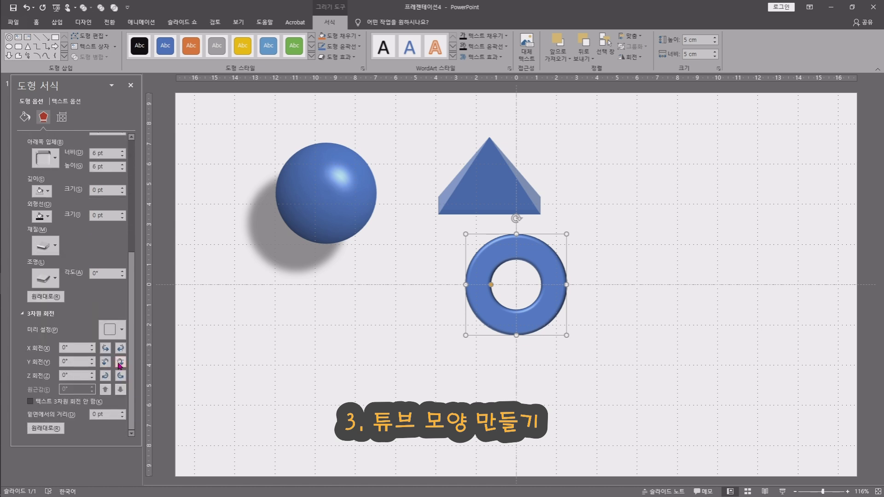
pyautogui.click(120, 362)
pyautogui.click(121, 362)
pyautogui.click(121, 362)
pyautogui.click(120, 362)
pyautogui.click(121, 363)
pyautogui.click(120, 363)
pyautogui.click(120, 362)
pyautogui.click(121, 363)
pyautogui.click(120, 363)
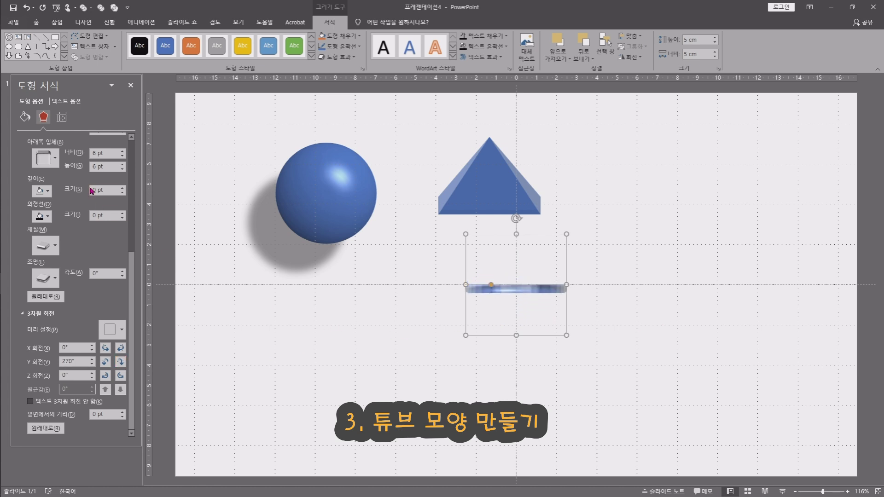
# Set the ring's top bevel height to 20 pt
pyautogui.scroll(3, 91, 190)
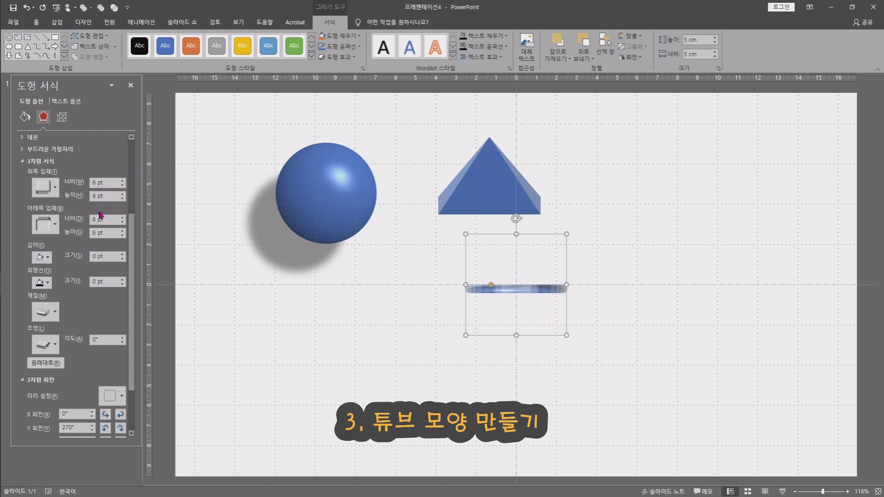
pyautogui.click(122, 194)
pyautogui.click(123, 194)
pyautogui.click(122, 193)
pyautogui.click(122, 194)
pyautogui.click(122, 193)
pyautogui.click(122, 194)
pyautogui.click(122, 193)
pyautogui.click(123, 194)
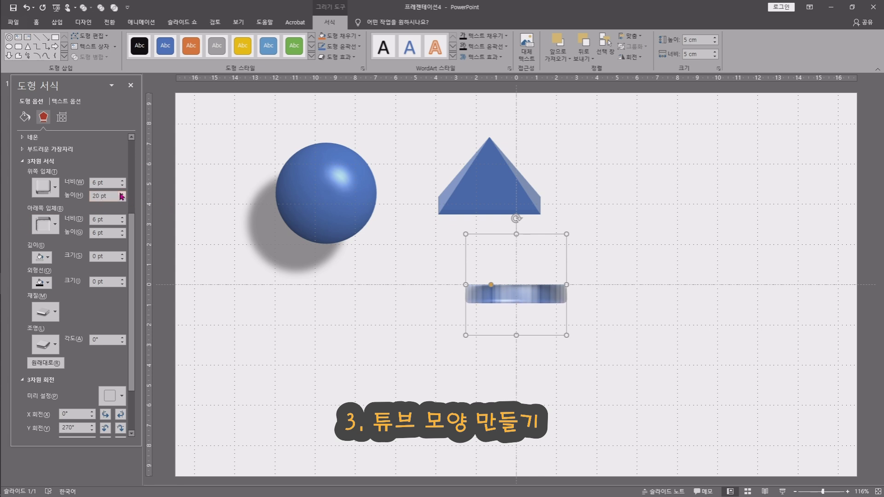
# Set the ring's bottom bevel height to 20 pt
pyautogui.click(122, 231)
pyautogui.click(121, 232)
pyautogui.click(122, 231)
pyautogui.click(121, 231)
pyautogui.click(121, 231)
pyautogui.click(121, 231)
pyautogui.click(122, 231)
pyautogui.click(122, 231)
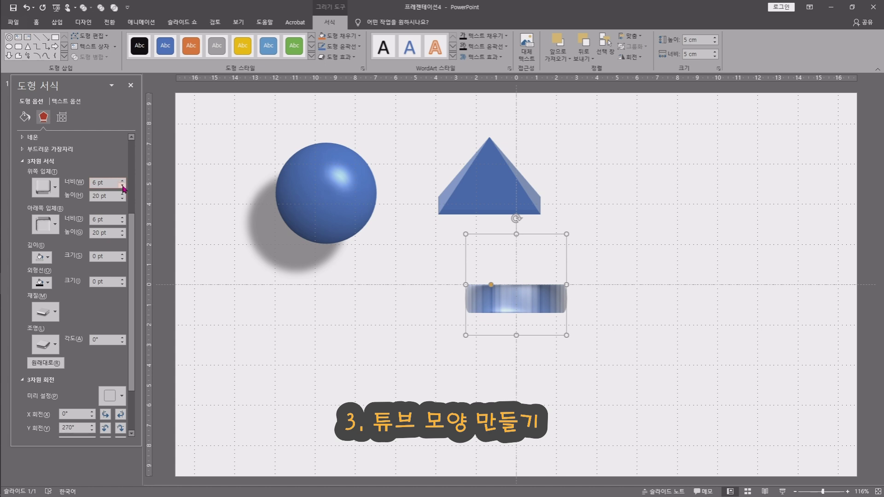
# Set the ring's top and bottom bevel widths to 24 pt
pyautogui.moveTo(122, 182); pyautogui.dragTo(123, 183)
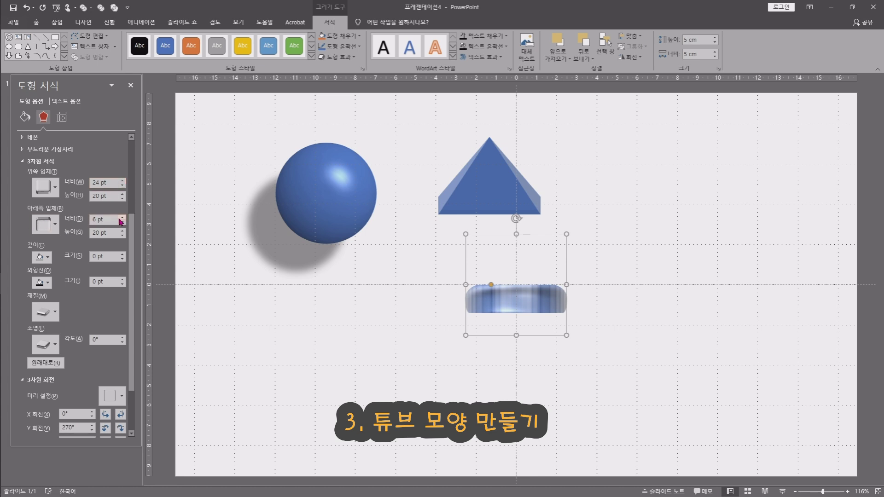
pyautogui.moveTo(122, 221); pyautogui.dragTo(122, 221)
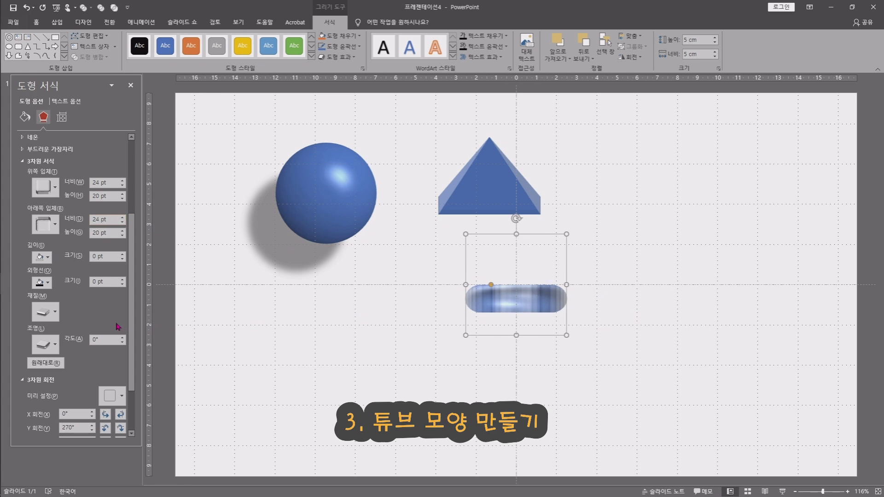
# Set the ring's Y rotation to 335° so it is seen obliquely from the front
pyautogui.scroll(-2, 118, 326)
pyautogui.click(106, 385)
pyautogui.moveTo(106, 388); pyautogui.dragTo(105, 389)
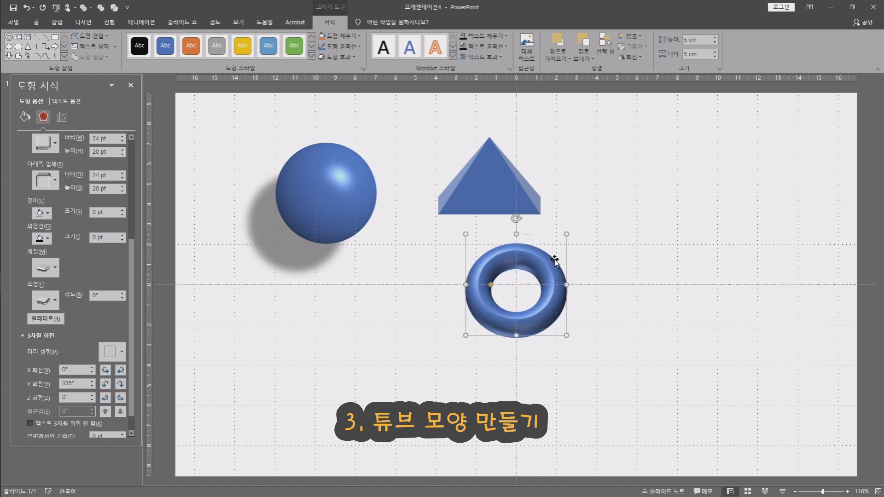
pyautogui.scroll(1, 120, 208)
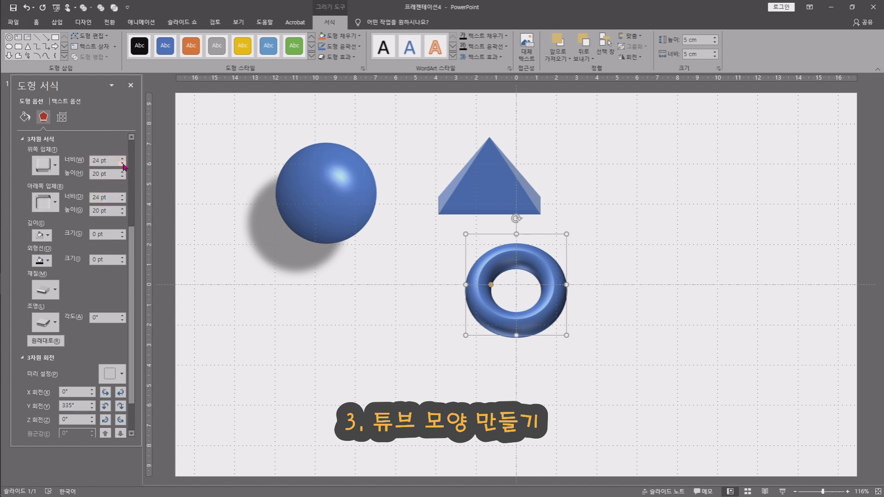
# Set the ring's top and bottom bevel widths to 18 pt
pyautogui.click(122, 164)
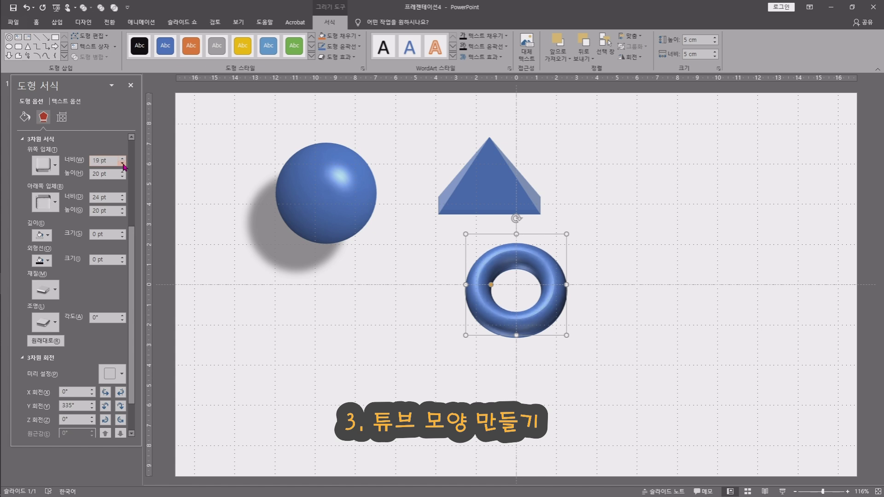
pyautogui.click(601, 302)
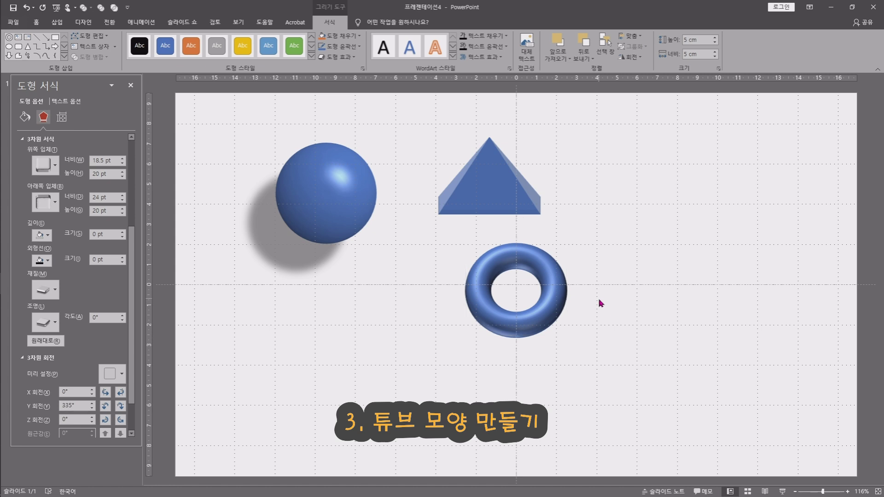
pyautogui.click(559, 282)
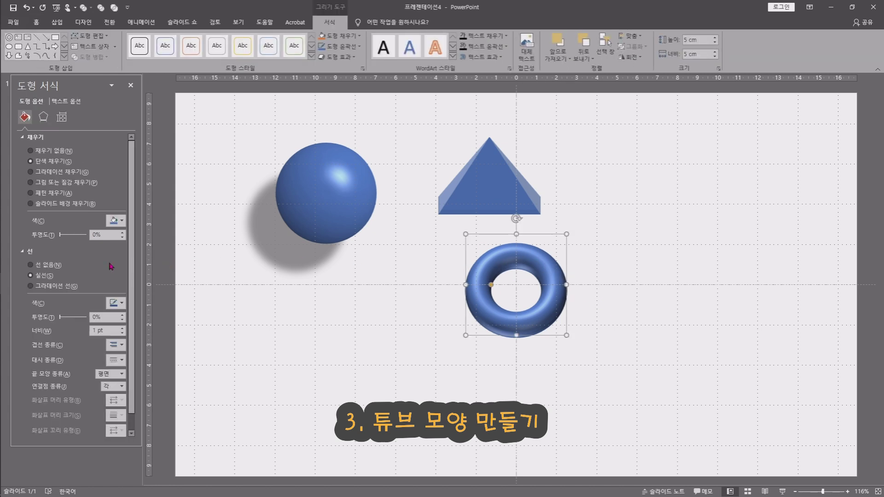
pyautogui.click(44, 120)
pyautogui.scroll(-2, 88, 270)
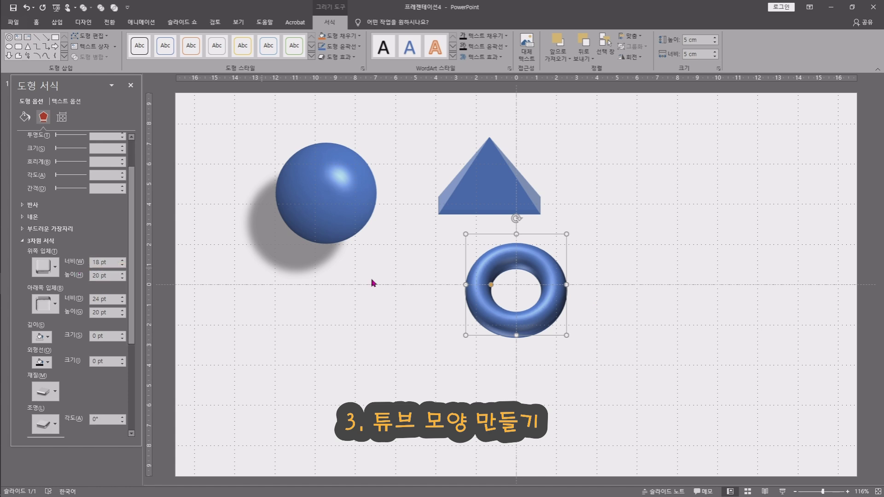
pyautogui.click(111, 298)
pyautogui.click(102, 313)
pyautogui.click(112, 299)
# Turn the ring around its Y axis in small increments to X 180°, Y 10° and Z 180°
pyautogui.scroll(-5, 110, 361)
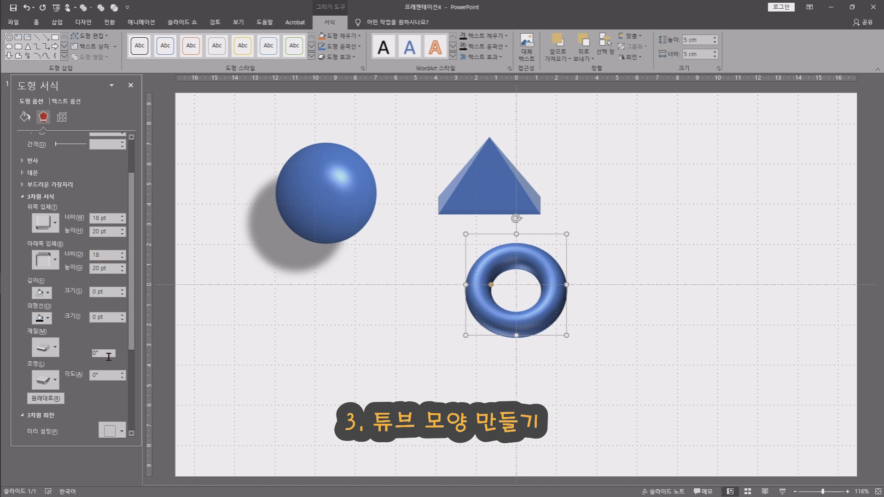
pyautogui.click(120, 362)
pyautogui.click(120, 362)
pyautogui.click(120, 361)
pyautogui.click(120, 361)
pyautogui.click(120, 362)
pyautogui.click(121, 362)
pyautogui.click(120, 362)
pyautogui.click(121, 361)
pyautogui.click(120, 362)
pyautogui.click(120, 362)
pyautogui.click(120, 362)
pyautogui.click(121, 362)
pyautogui.click(120, 361)
pyautogui.click(120, 362)
pyautogui.click(120, 361)
pyautogui.click(120, 362)
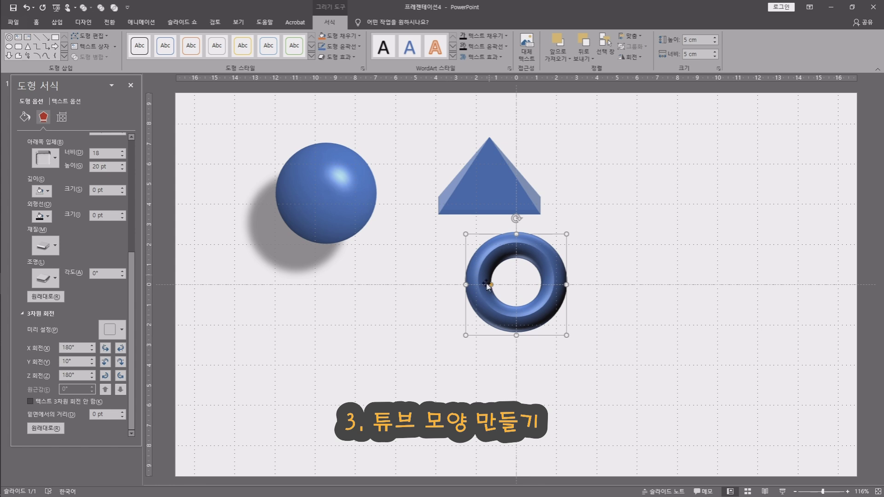
# Commit 18 pt as the ring's bottom bevel width and tilt the ring to a Y rotation of 285°
pyautogui.doubleClick(96, 153)
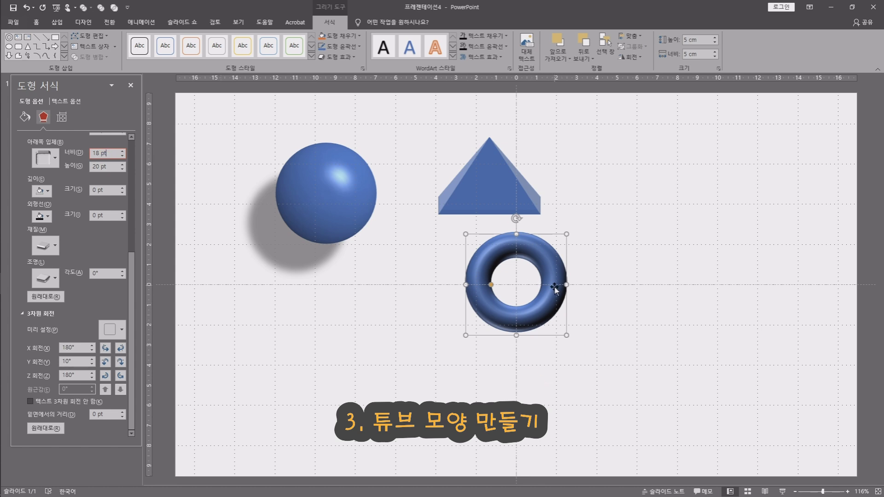
pyautogui.scroll(1, 118, 254)
pyautogui.click(106, 385)
pyautogui.moveTo(112, 388); pyautogui.dragTo(111, 387)
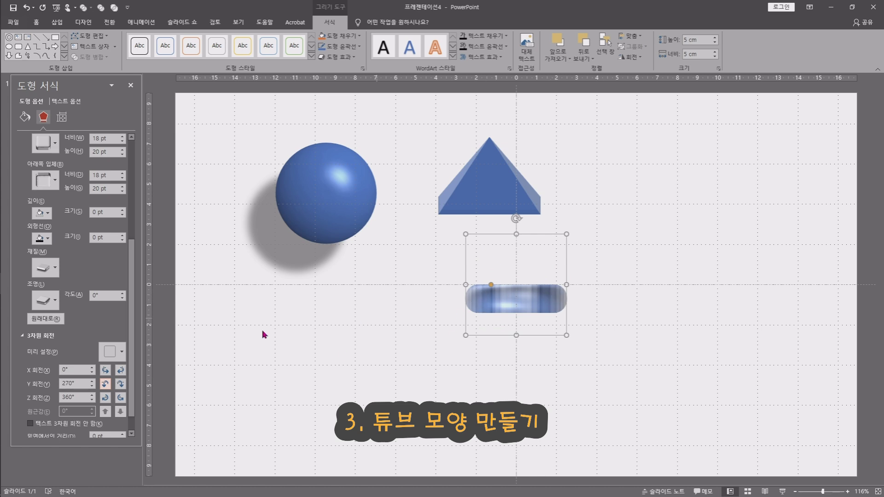
pyautogui.hotkey('ctrl', 'z')
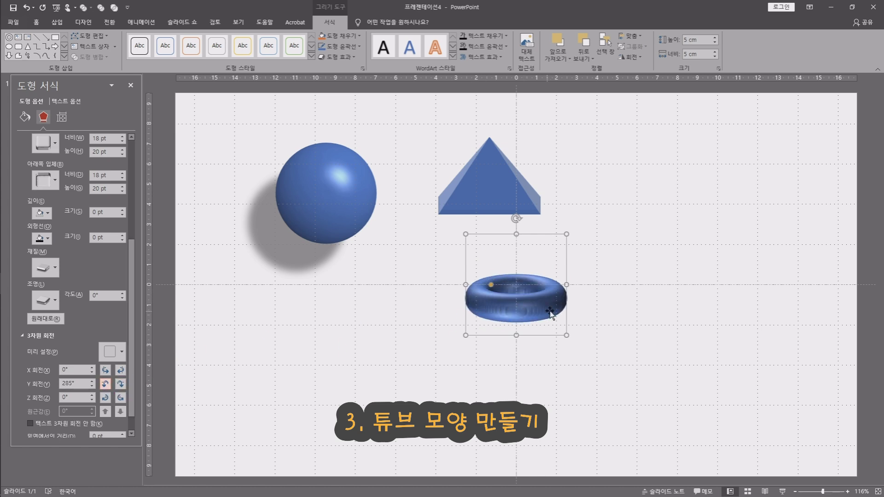
# Try several different solid outline colours on the tilted ring
pyautogui.click(25, 117)
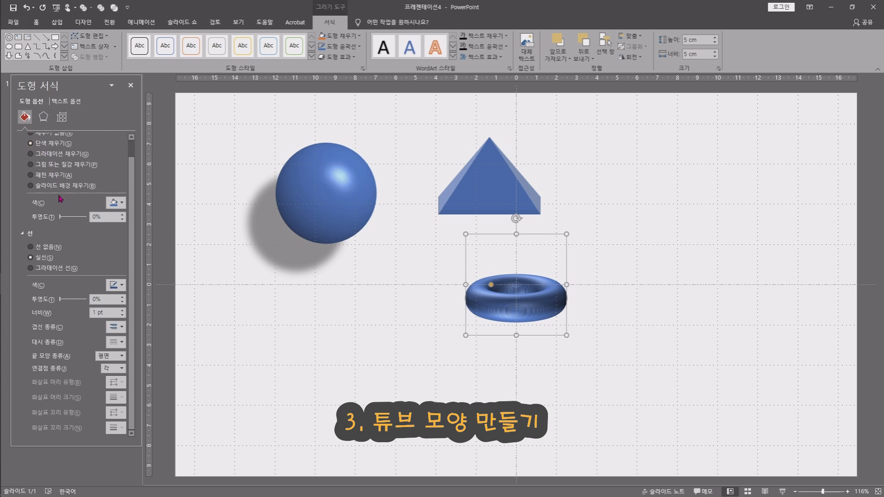
pyautogui.click(121, 286)
pyautogui.click(112, 336)
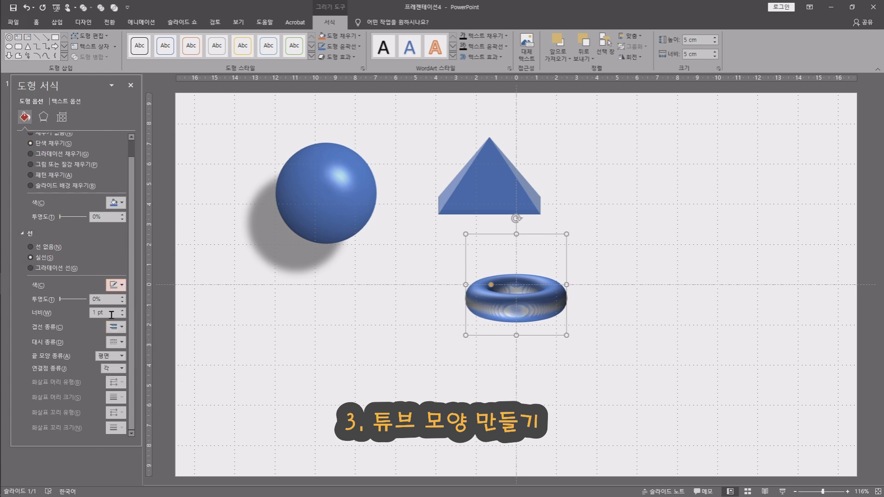
pyautogui.click(120, 286)
pyautogui.click(118, 332)
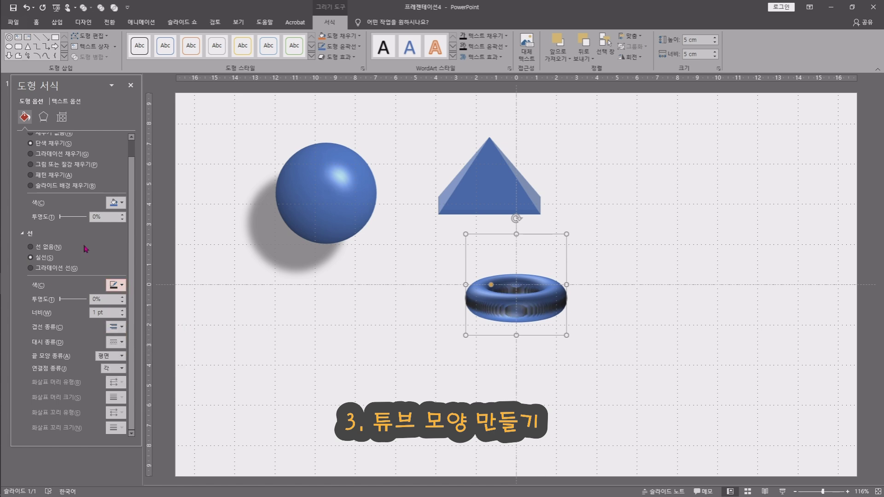
pyautogui.click(119, 288)
pyautogui.click(111, 316)
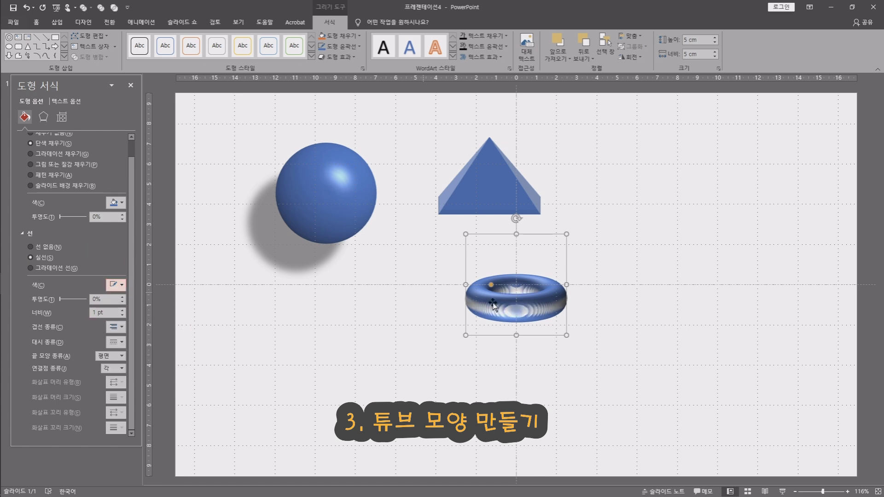
# Remove the ring's outline and move the ring to the right of the pyramid
pyautogui.click(51, 251)
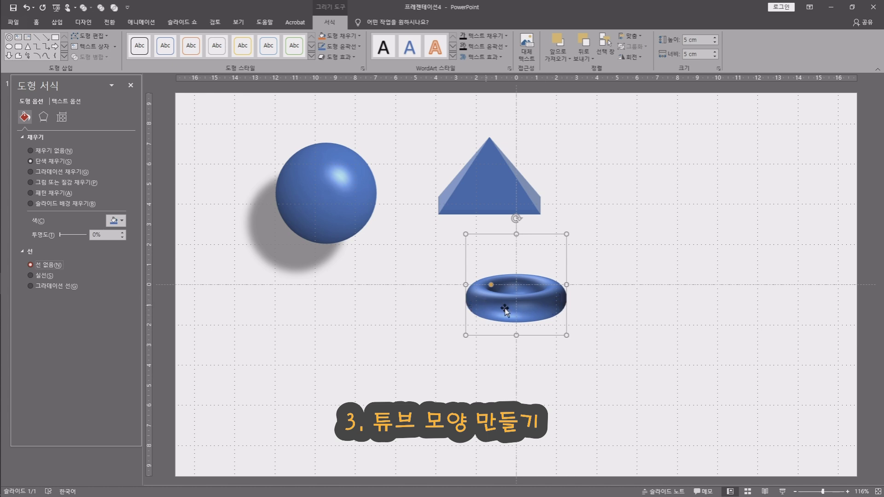
pyautogui.moveTo(531, 304); pyautogui.dragTo(642, 237)
# Set the ring's Y rotation to 315° and move the ring farther up and to the right
pyautogui.click(43, 117)
pyautogui.scroll(-3, 97, 353)
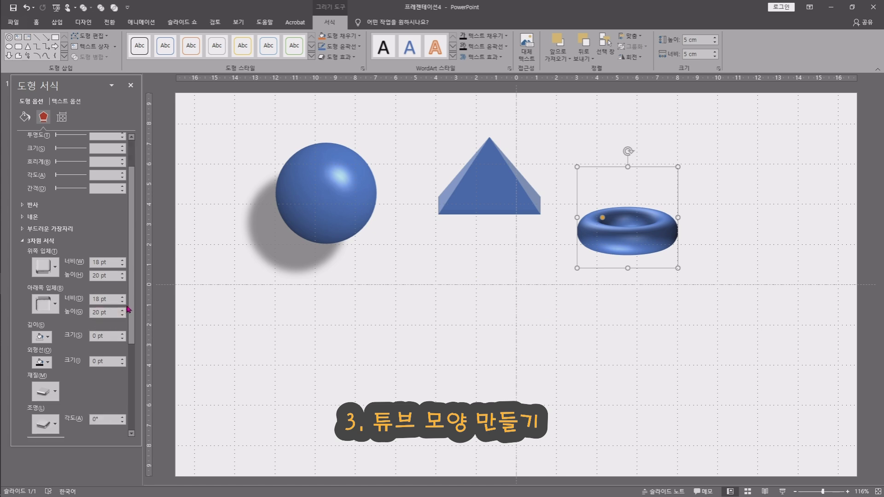
pyautogui.scroll(-4, 128, 310)
pyautogui.click(106, 362)
pyautogui.click(109, 364)
pyautogui.moveTo(686, 216); pyautogui.dragTo(719, 189)
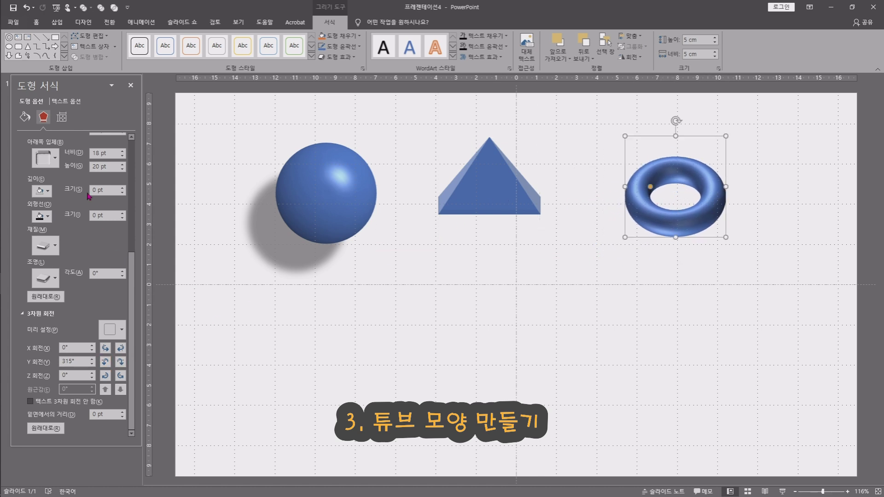
# Try the Plastic, Metal and Dark Edge materials on the ring
pyautogui.scroll(5, 83, 277)
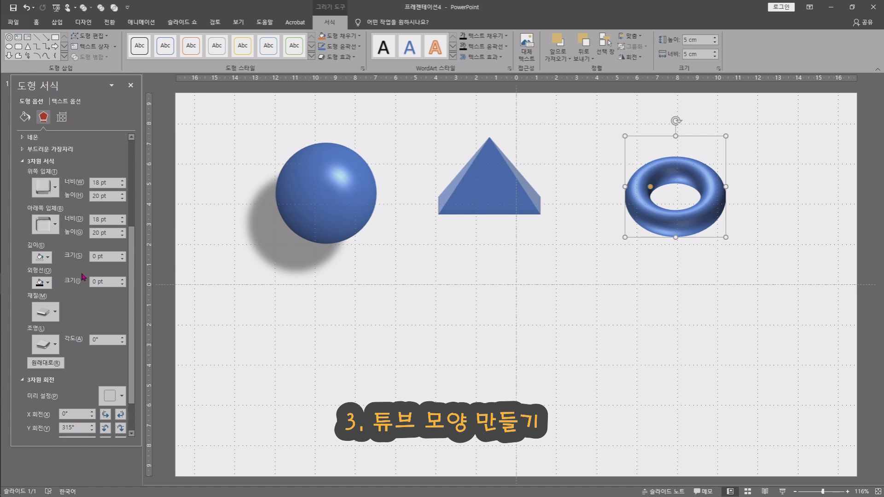
pyautogui.scroll(2, 83, 276)
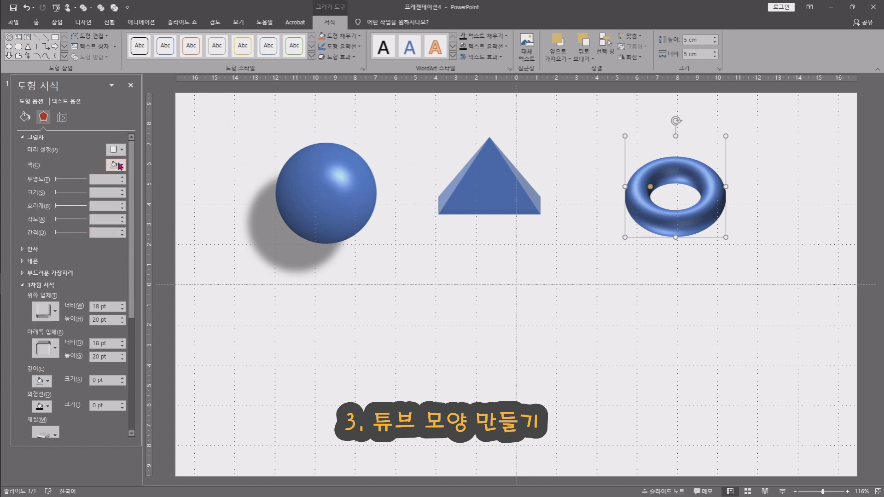
pyautogui.scroll(-4, 83, 276)
pyautogui.click(56, 349)
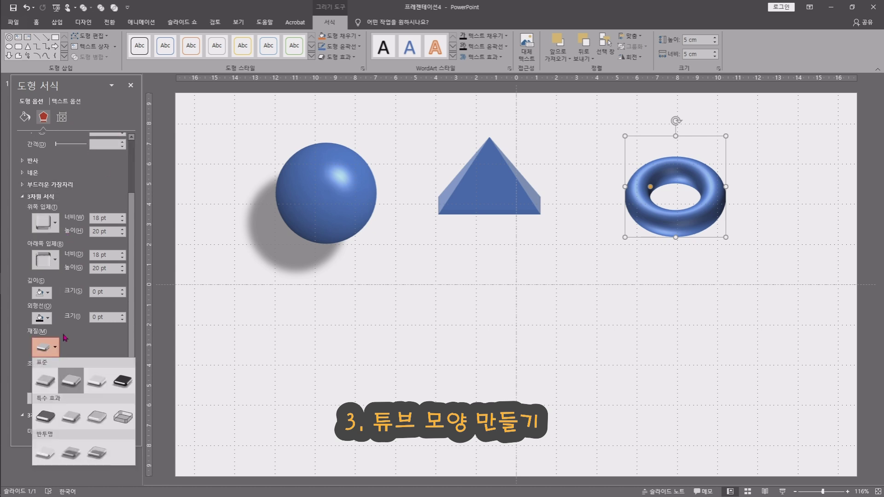
pyautogui.click(97, 380)
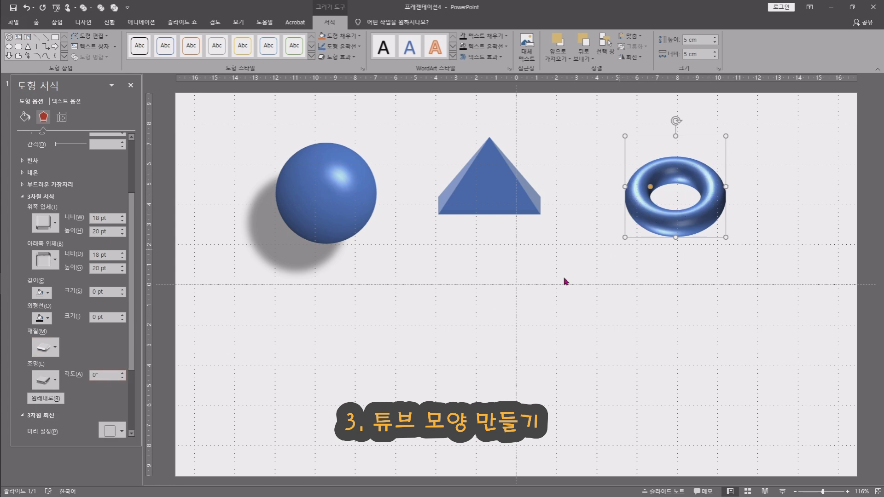
pyautogui.scroll(-2, 62, 364)
pyautogui.click(45, 302)
pyautogui.click(122, 339)
pyautogui.click(53, 303)
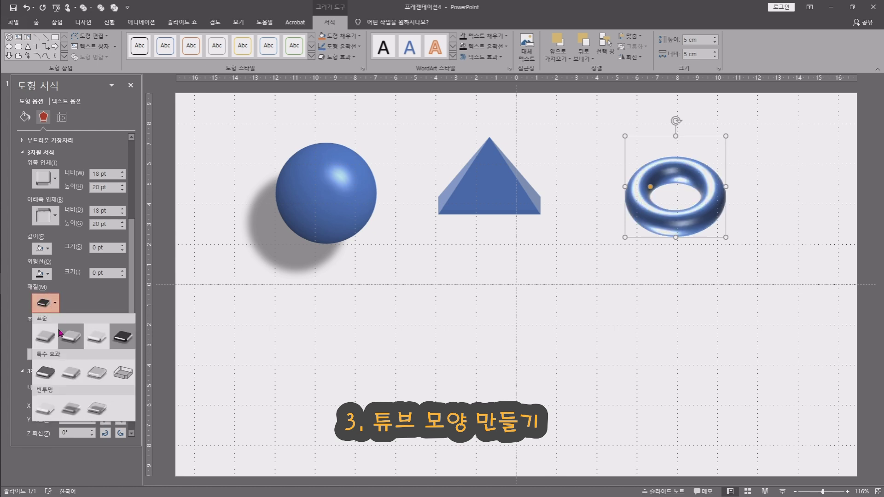
pyautogui.click(45, 372)
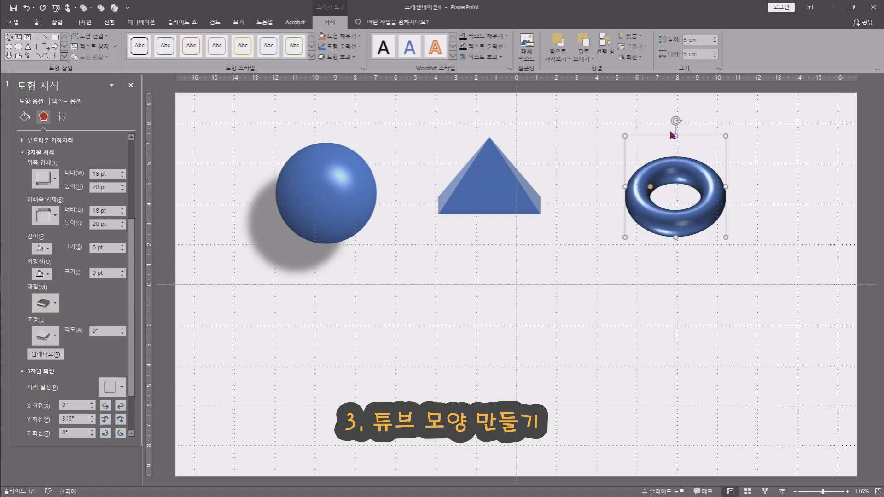
# Compare the Warm Matte and Plastic materials on the ring, finishing with Warm Matte
pyautogui.click(57, 335)
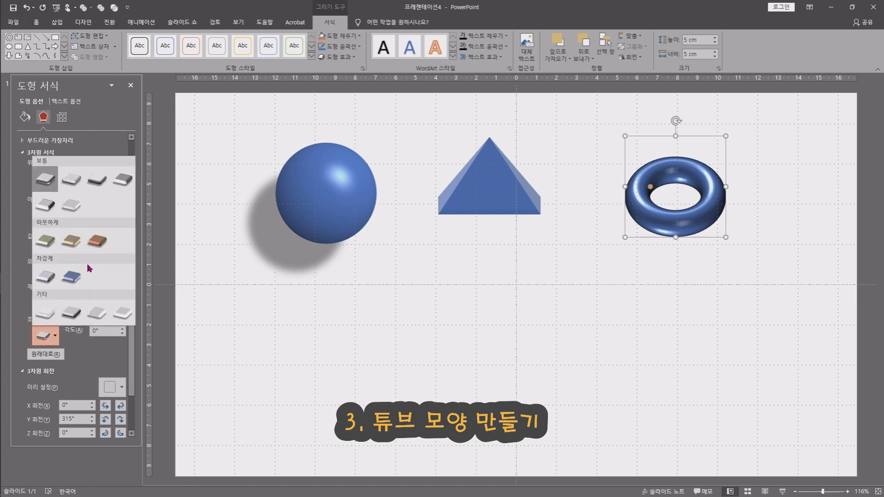
pyautogui.click(81, 352)
pyautogui.click(51, 303)
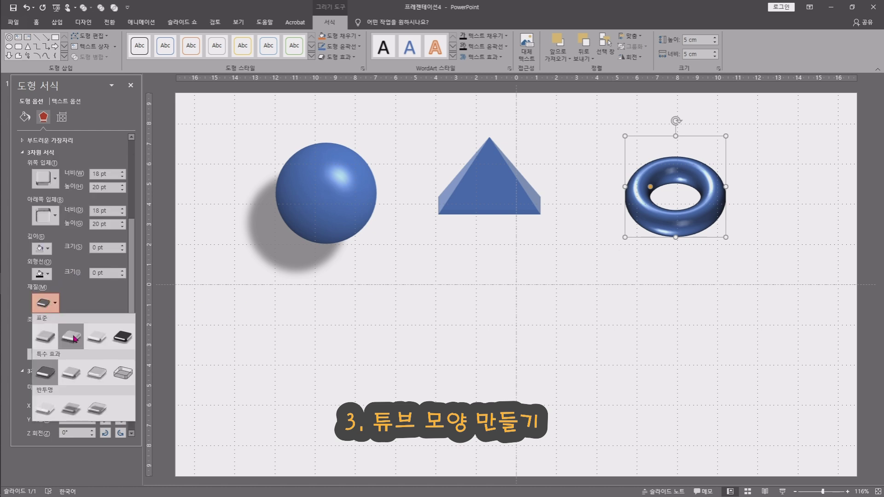
pyautogui.click(74, 340)
pyautogui.click(45, 303)
pyautogui.click(93, 339)
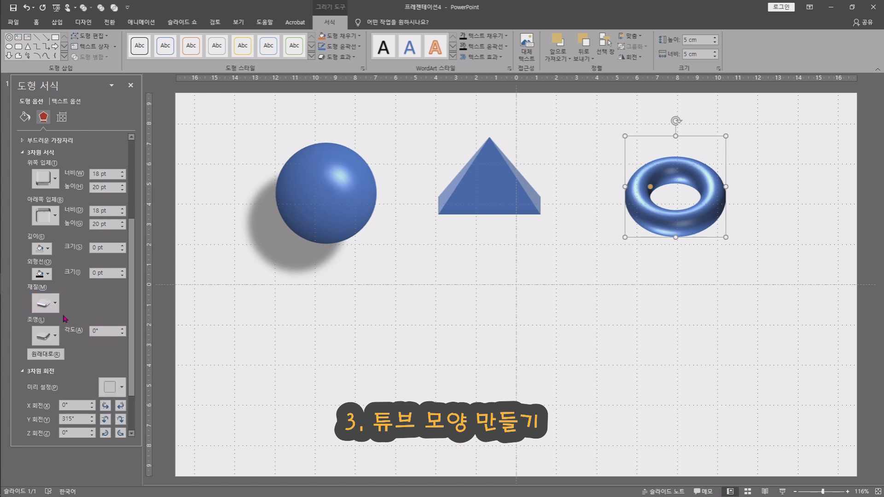
pyautogui.click(49, 304)
pyautogui.click(80, 340)
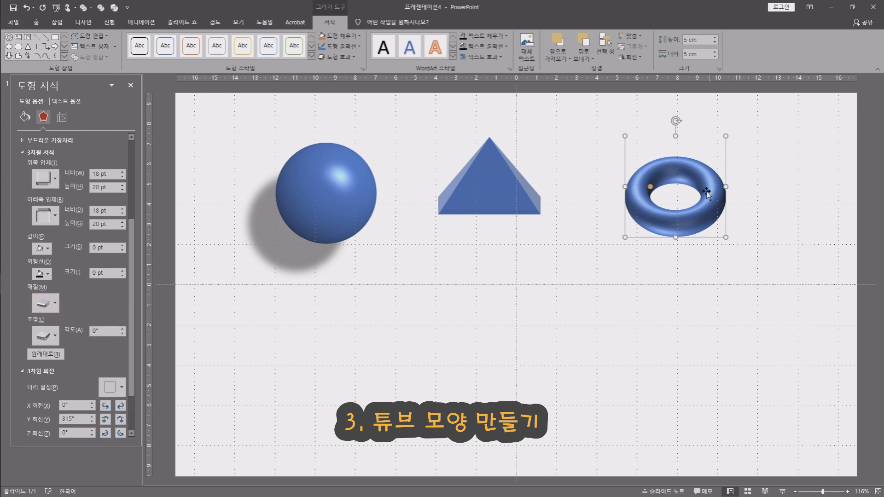
# Change the ring's lighting angle so that its lower-left side is shaded
pyautogui.moveTo(122, 332); pyautogui.dragTo(124, 335)
pyautogui.click(712, 248)
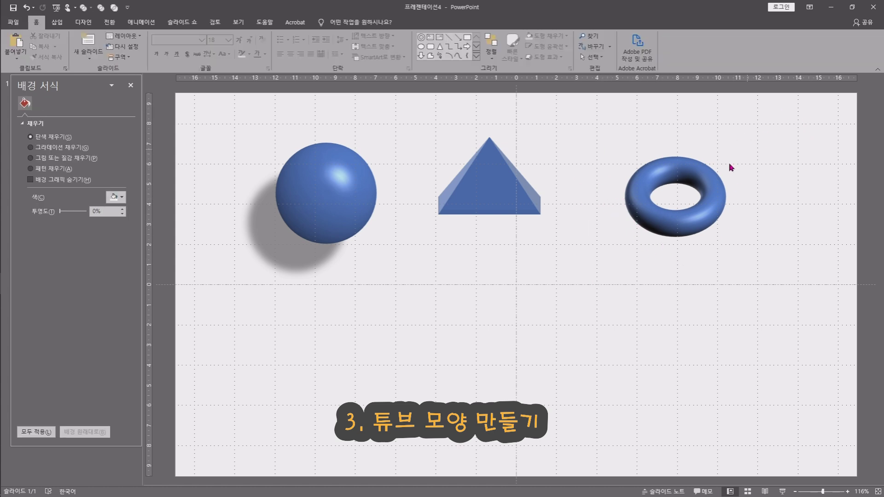
# Try an outer shadow toward the ring's lower left with a 24 pt distance, and remove the shadow again
pyautogui.click(712, 190)
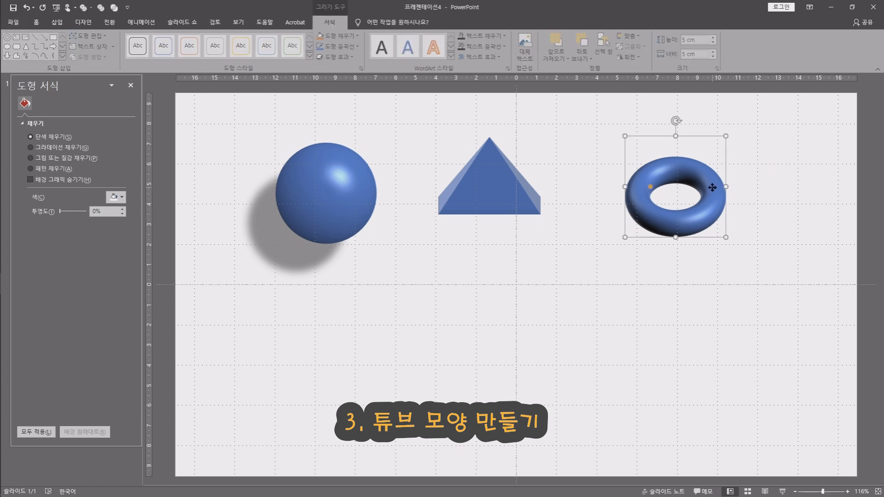
pyautogui.click(43, 118)
pyautogui.click(116, 150)
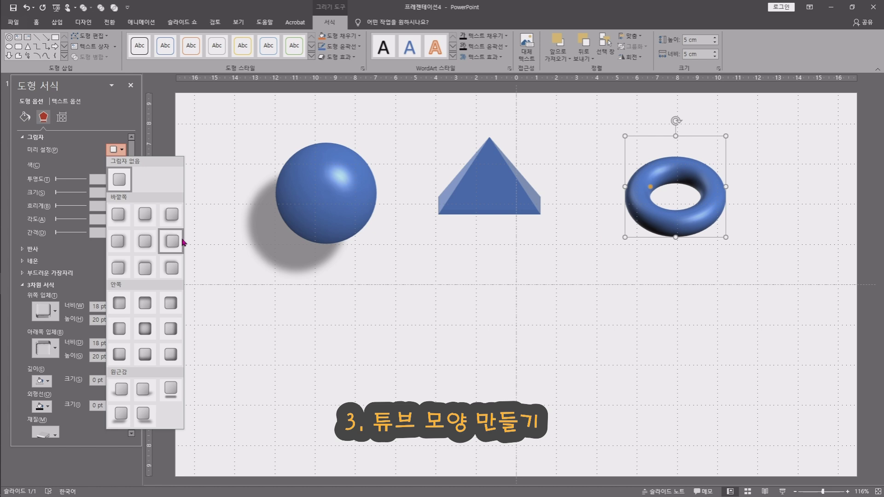
pyautogui.click(176, 219)
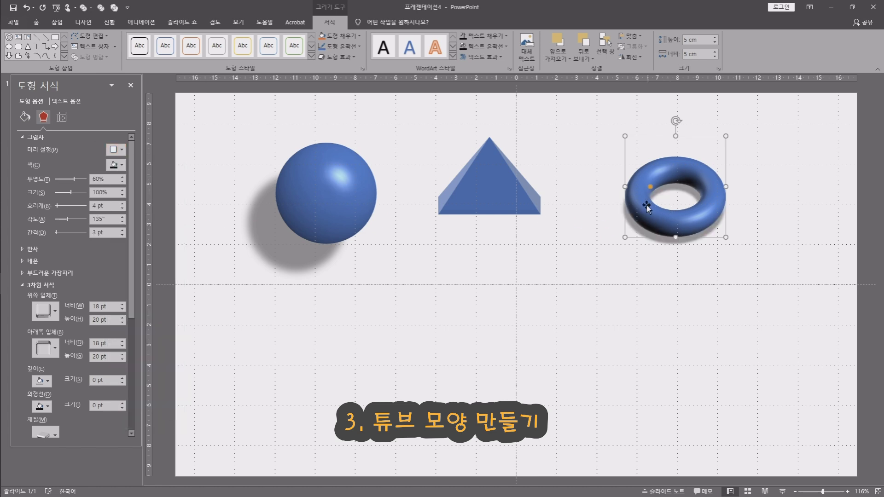
pyautogui.moveTo(57, 234); pyautogui.dragTo(60, 235)
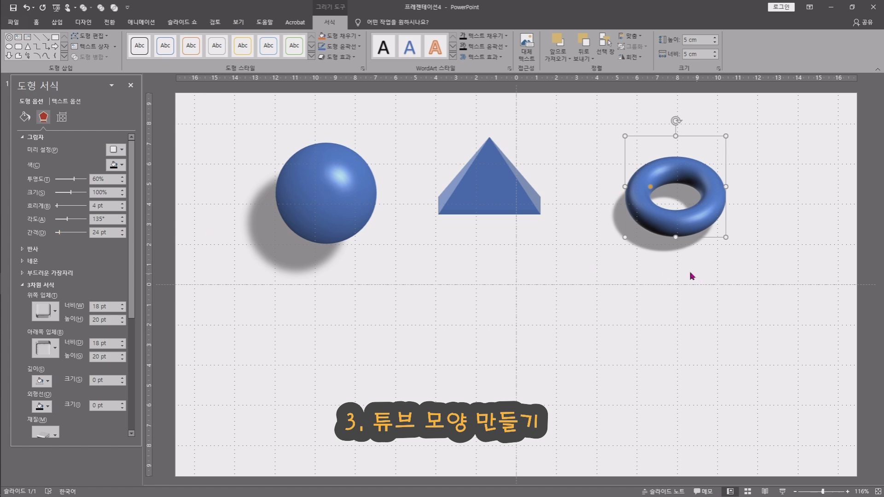
pyautogui.click(119, 152)
pyautogui.click(115, 181)
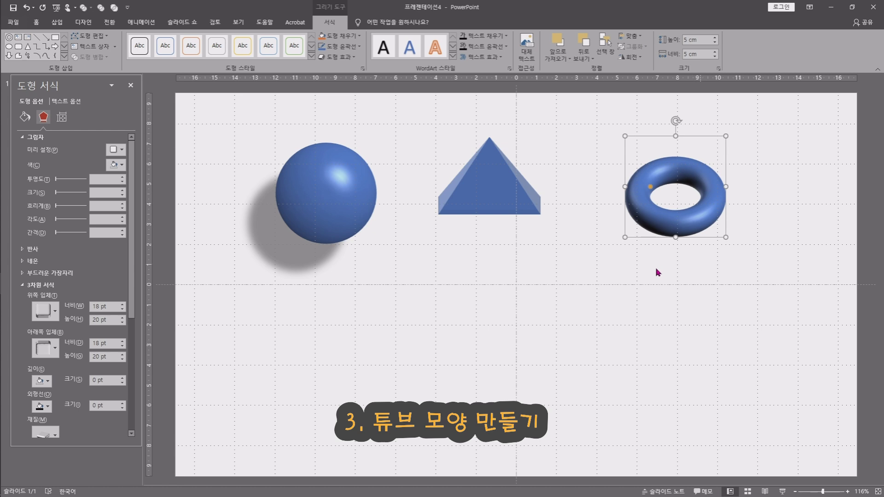
# Move the ring, pyramid and ball closer together so they form an even row across the slide
pyautogui.moveTo(713, 201)
pyautogui.mouseDown()
pyautogui.moveTo(698, 196)
pyautogui.moveTo(707, 202)
pyautogui.mouseUp()
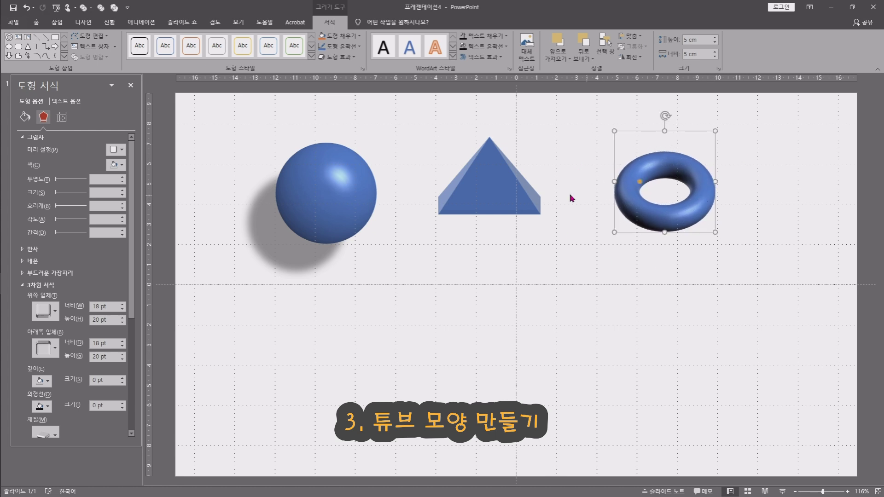
pyautogui.click(488, 177)
pyautogui.moveTo(482, 165); pyautogui.dragTo(495, 184)
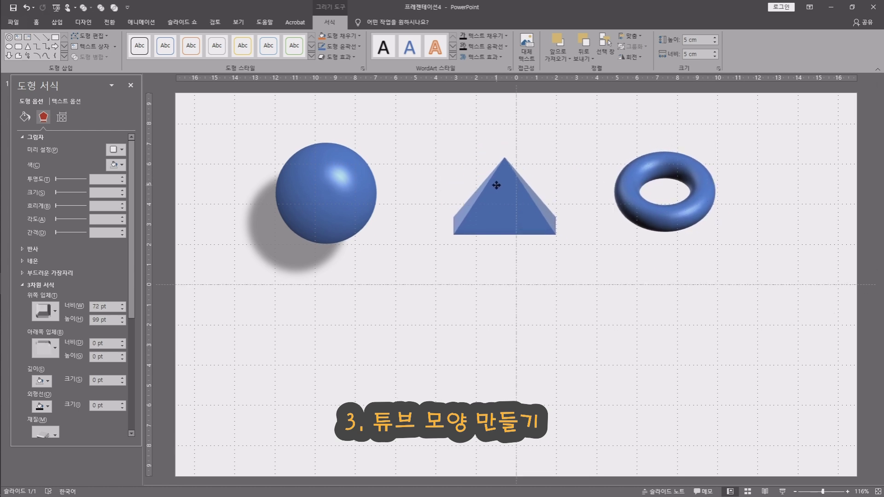
pyautogui.click(337, 192)
pyautogui.moveTo(338, 191); pyautogui.dragTo(353, 182)
pyautogui.click(596, 278)
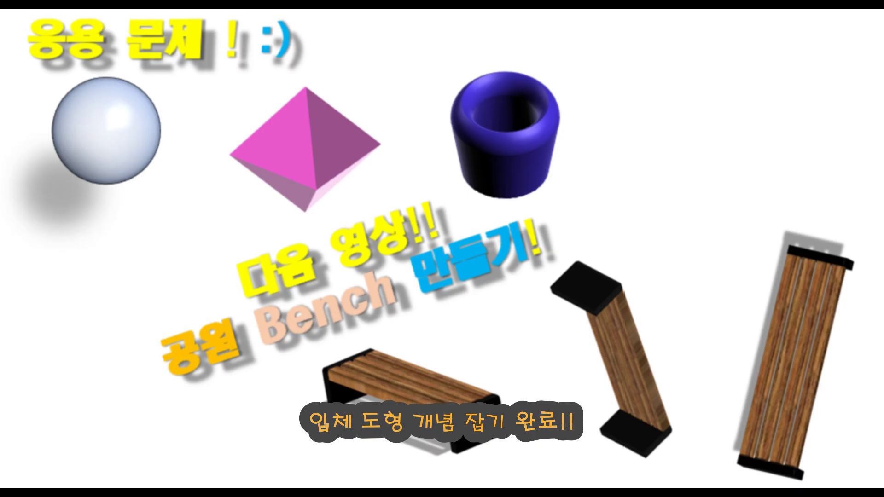